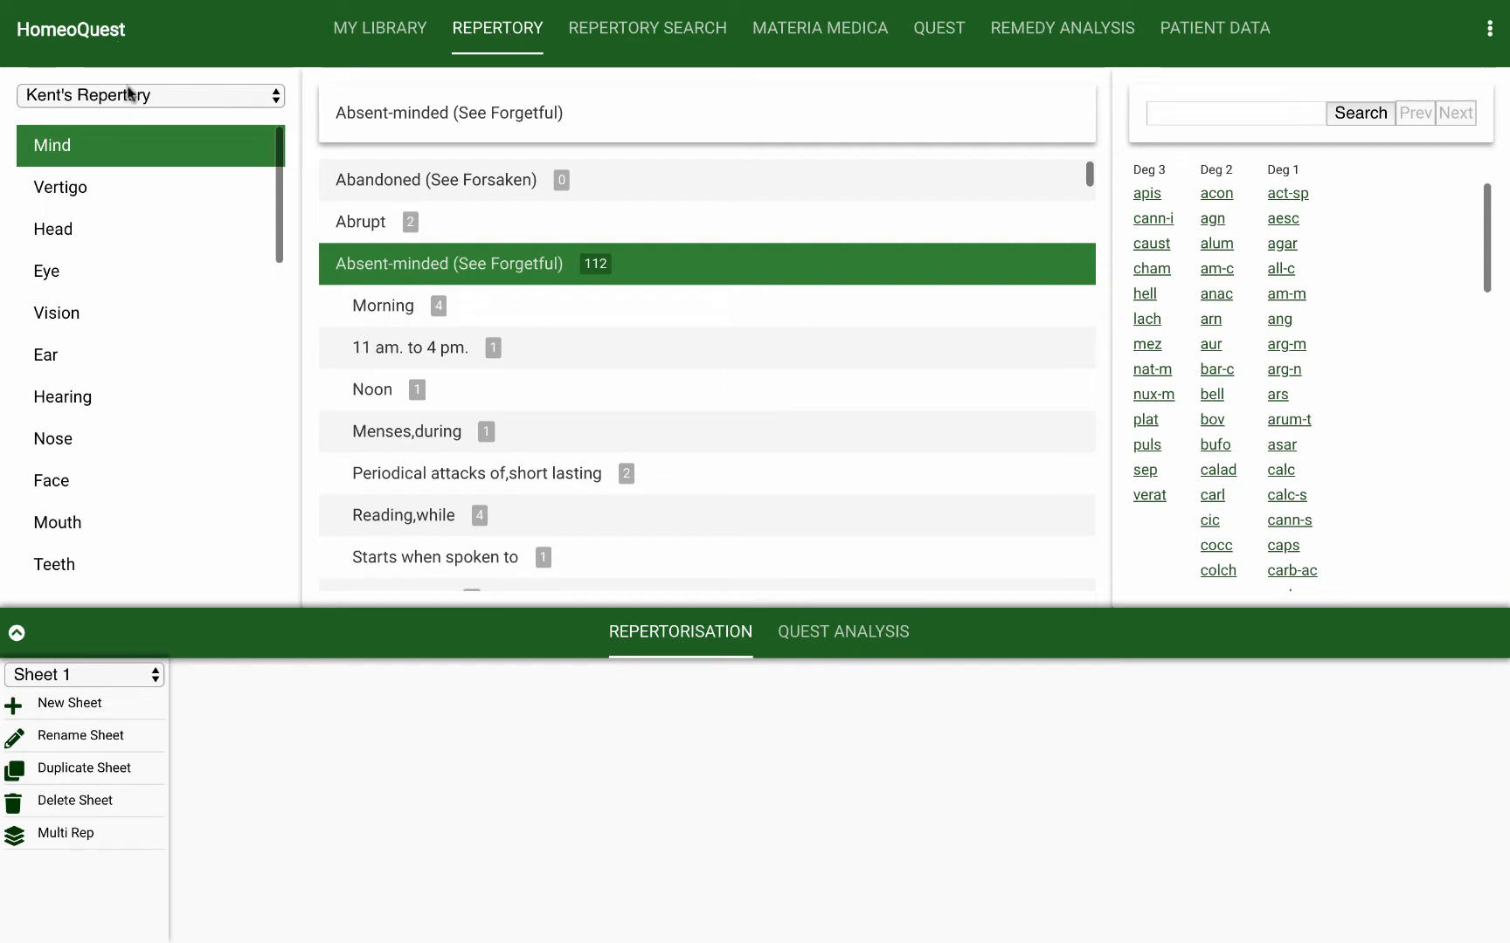
# Step: Choose Kent's Repertory as the source book and look through its list of chapters
pyautogui.click(278, 94)
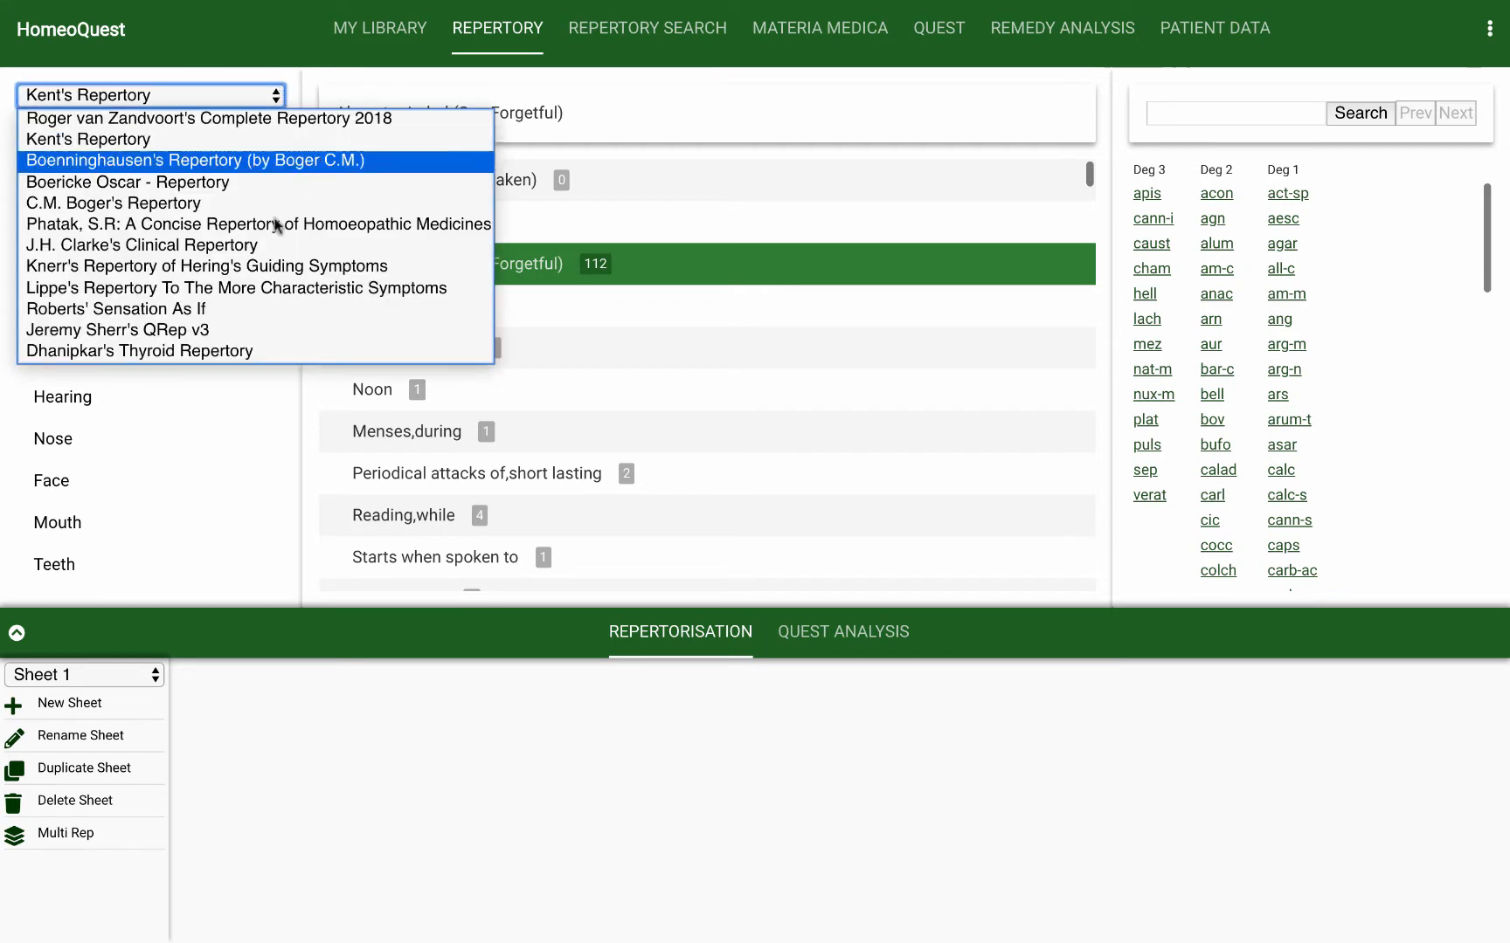
pyautogui.click(288, 139)
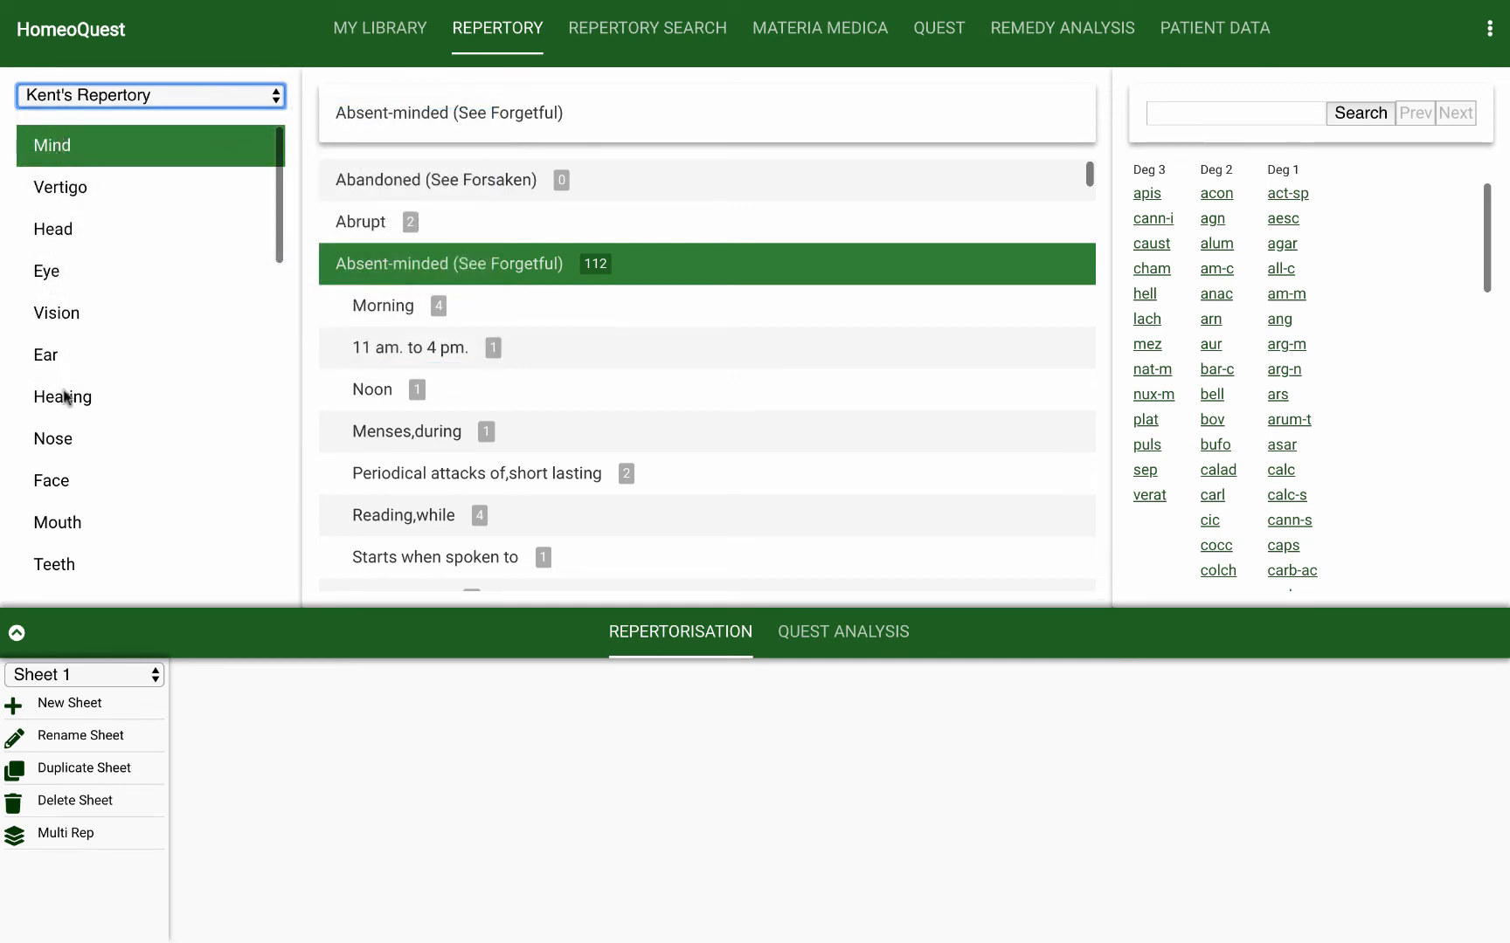
pyautogui.scroll(-3, 88, 350)
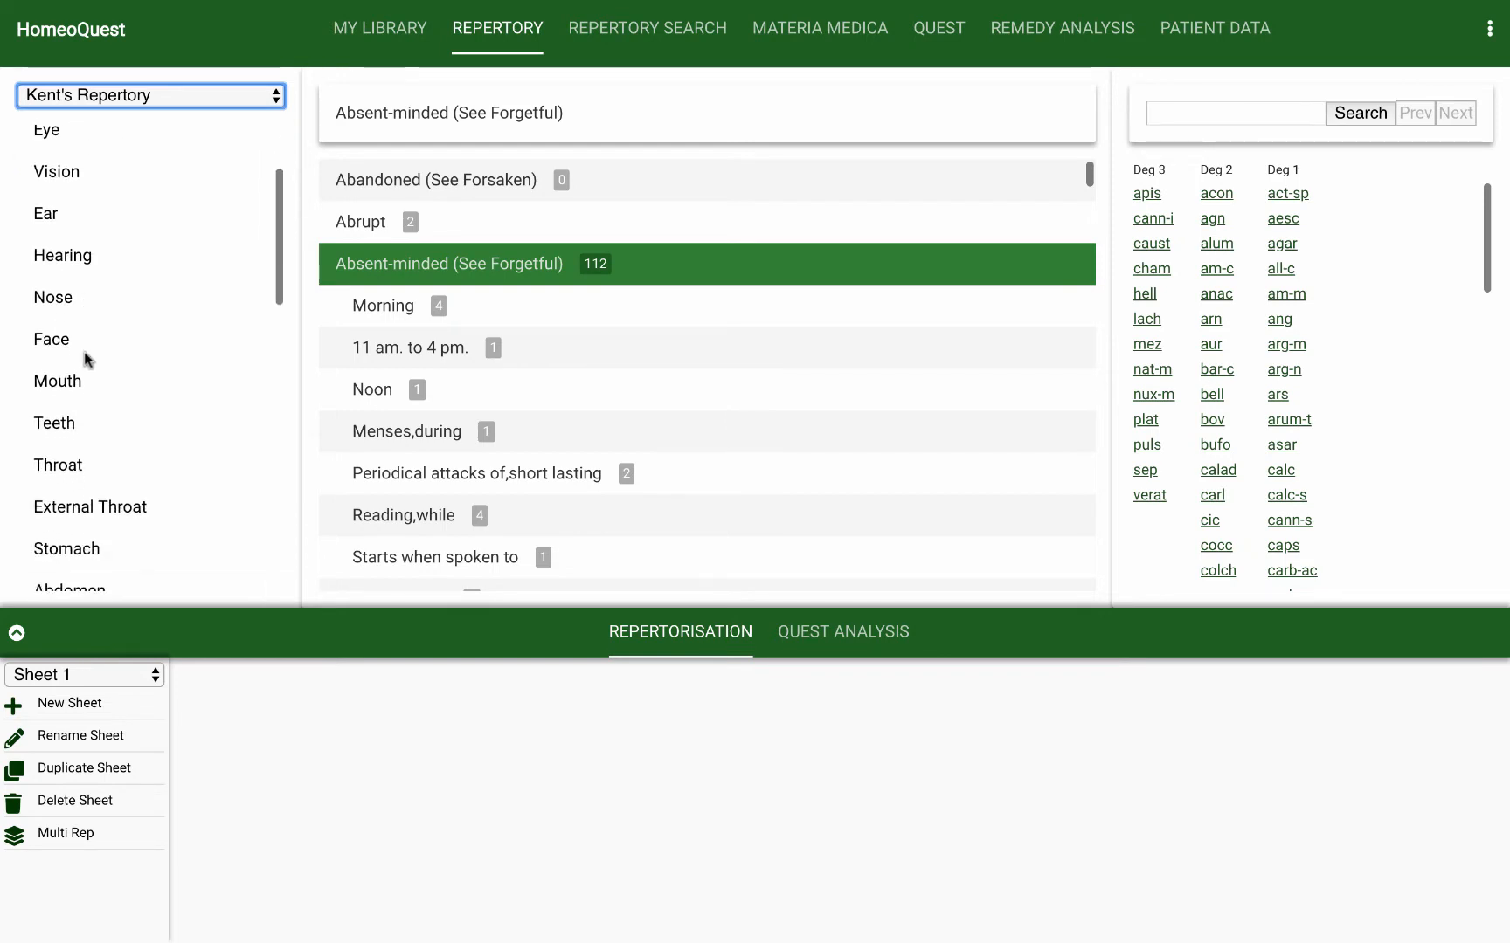
pyautogui.scroll(-5, 85, 355)
pyautogui.scroll(10, 83, 354)
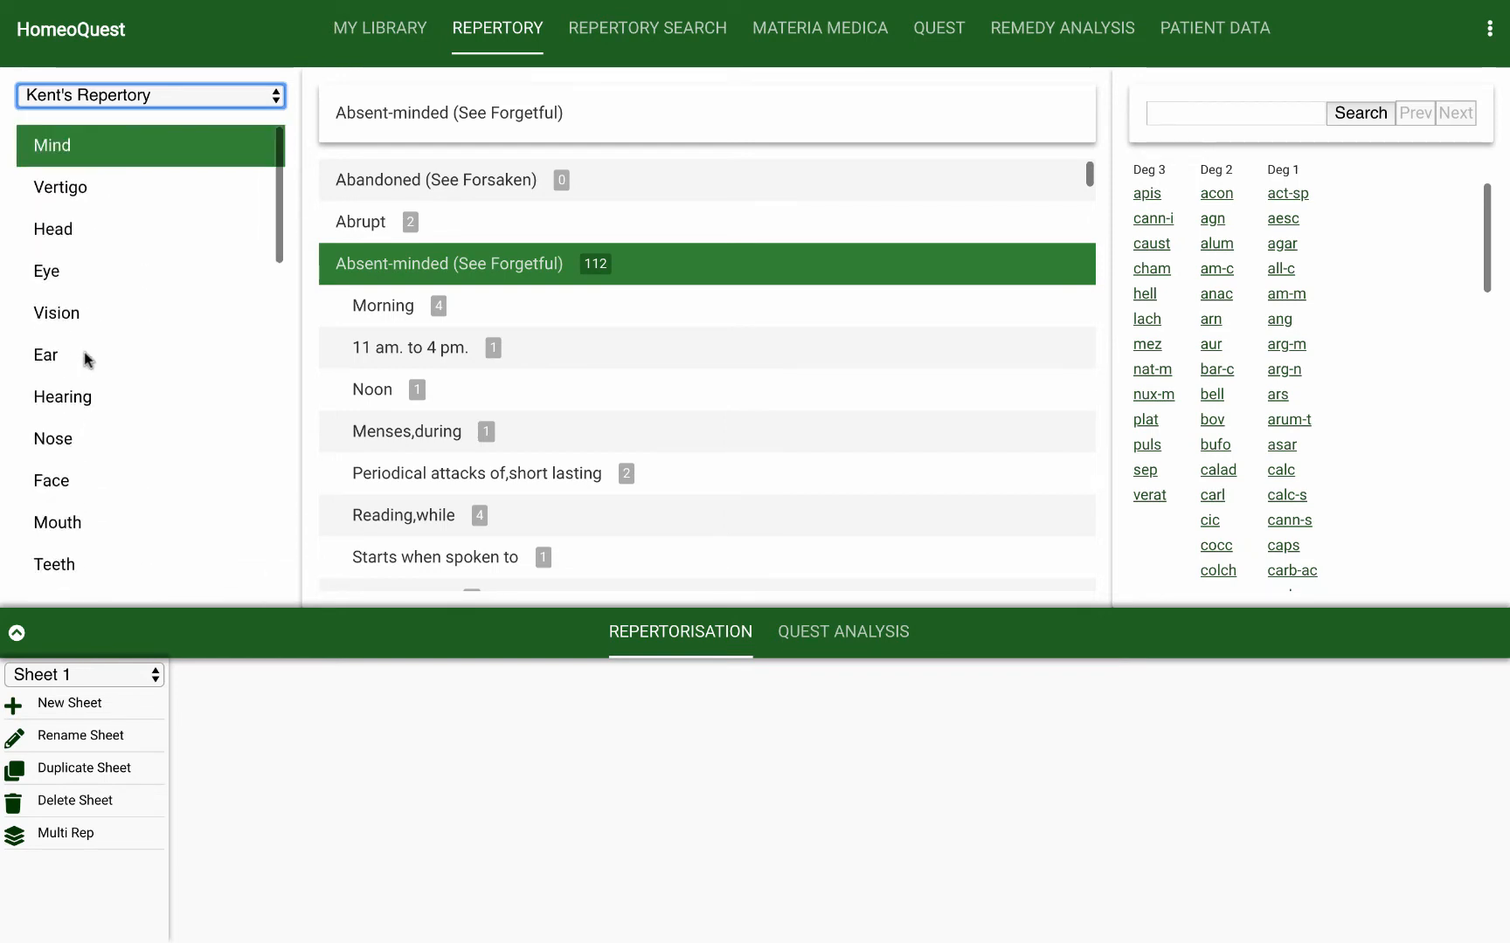
# Step: Open the Vertigo chapter, return to Mind, and display the remedies for the rubric Absent-minded (See Forgetful)
pyautogui.click(58, 188)
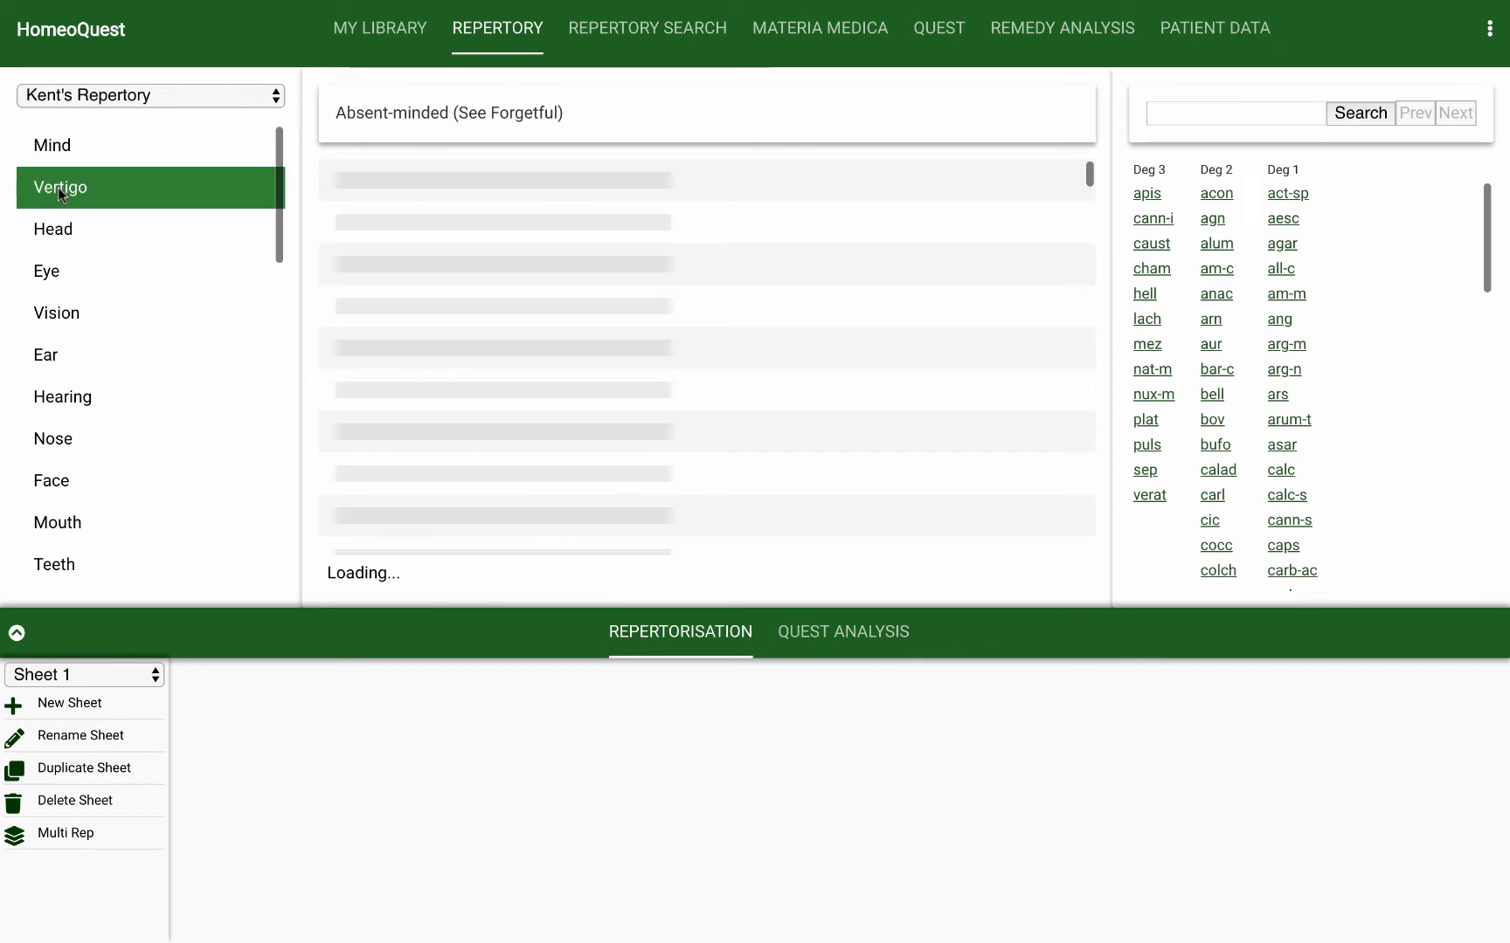
pyautogui.click(58, 153)
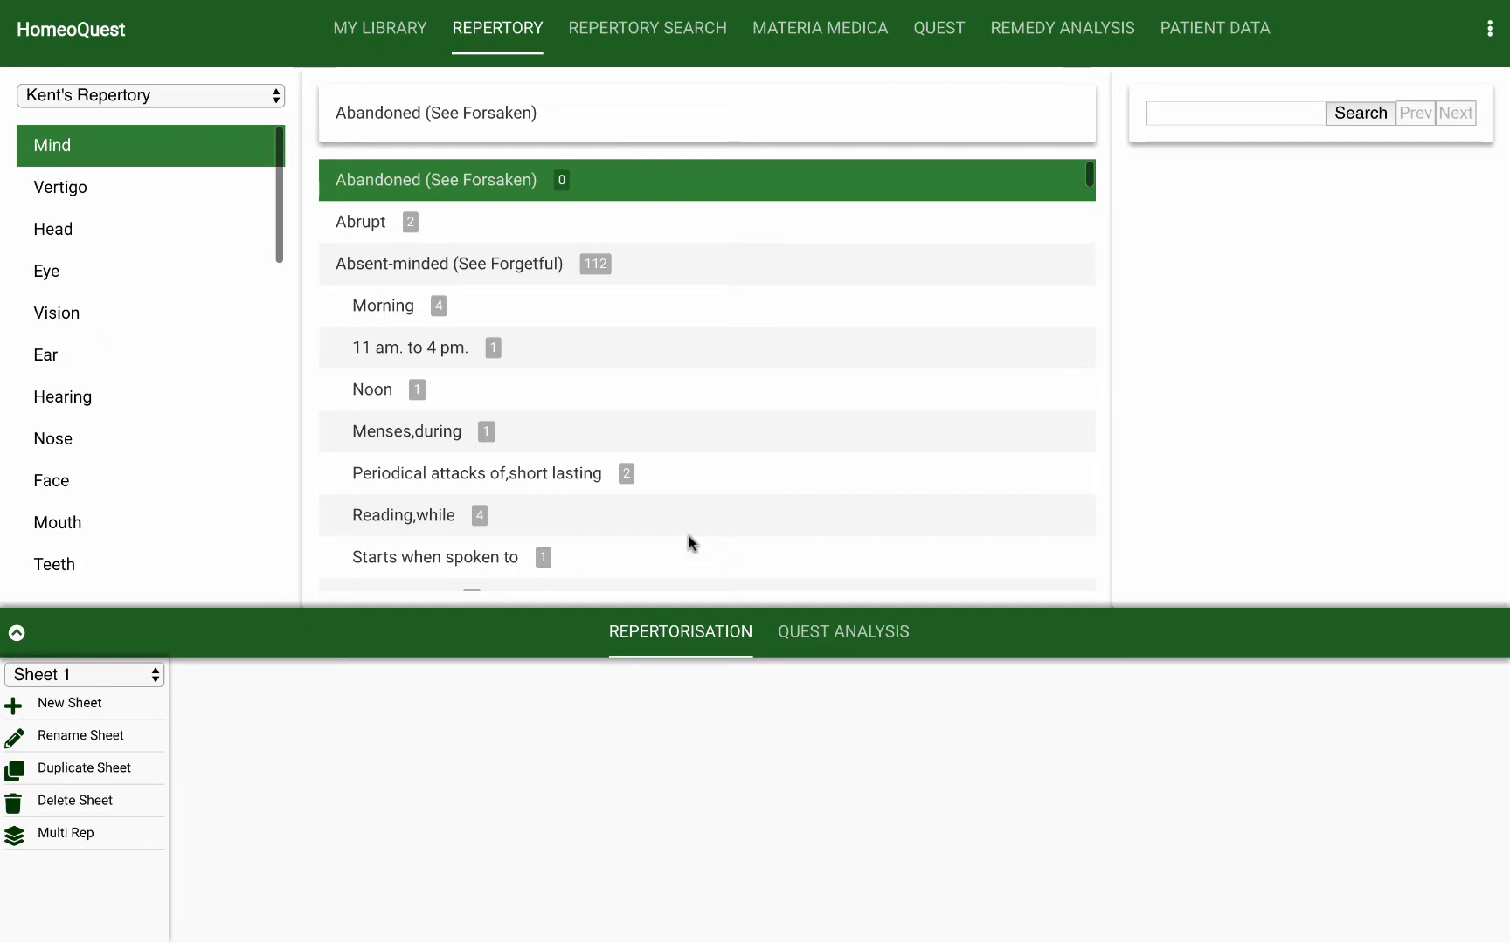
pyautogui.click(404, 260)
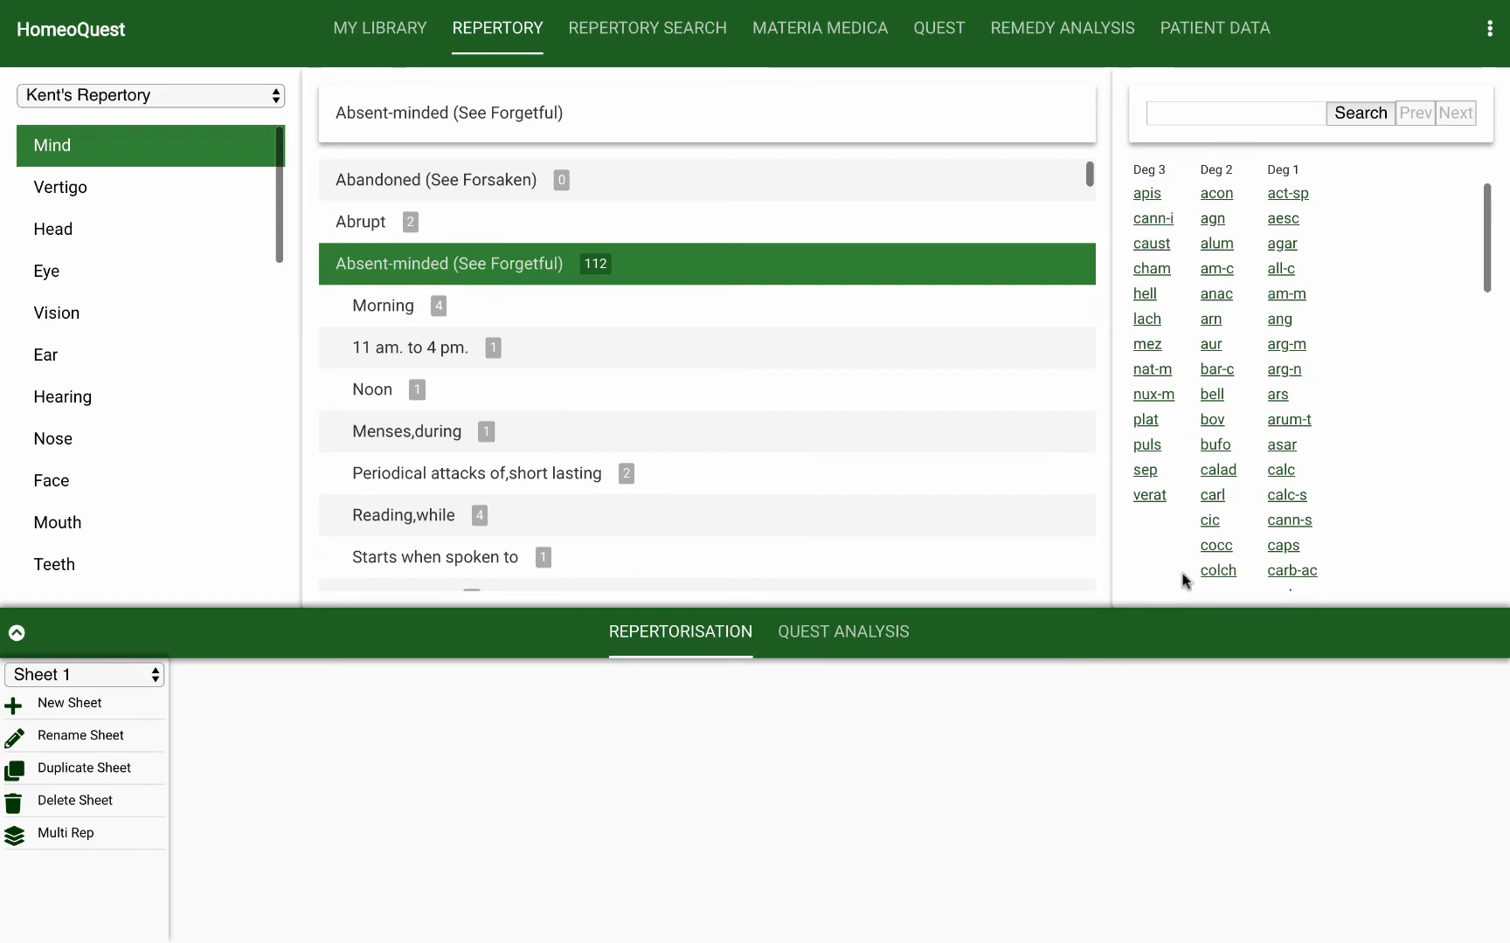
# Step: In Boenninghausen's Repertory (by Boger C.M.), view the remedies for Coryza, catarrh and its sub-rubric Aborting remedies in the Coryza chapter
pyautogui.click(262, 97)
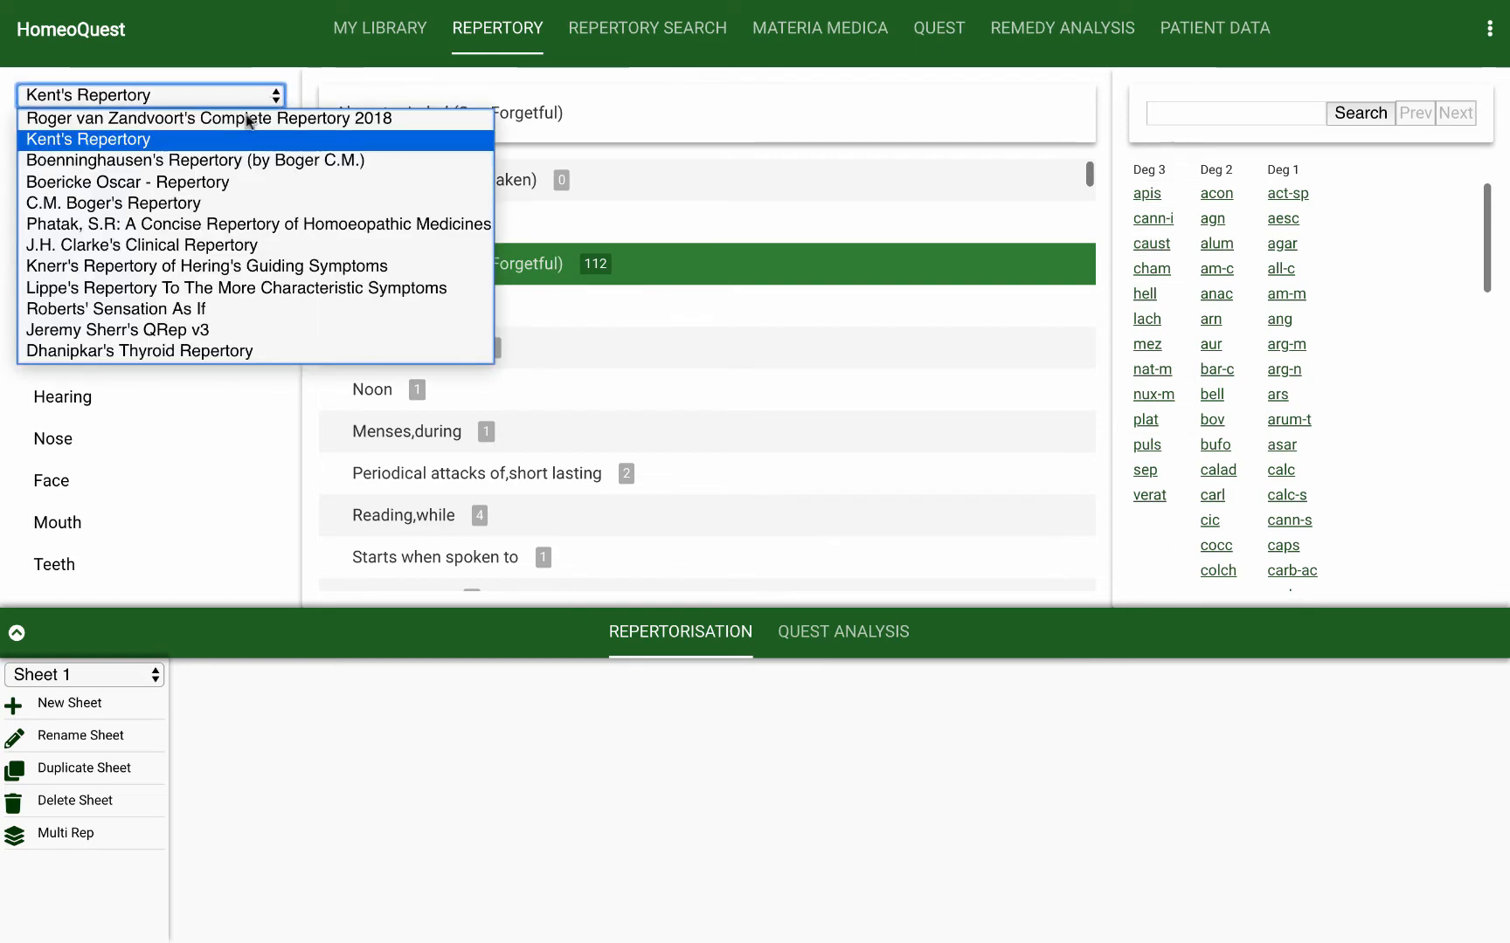
pyautogui.click(221, 161)
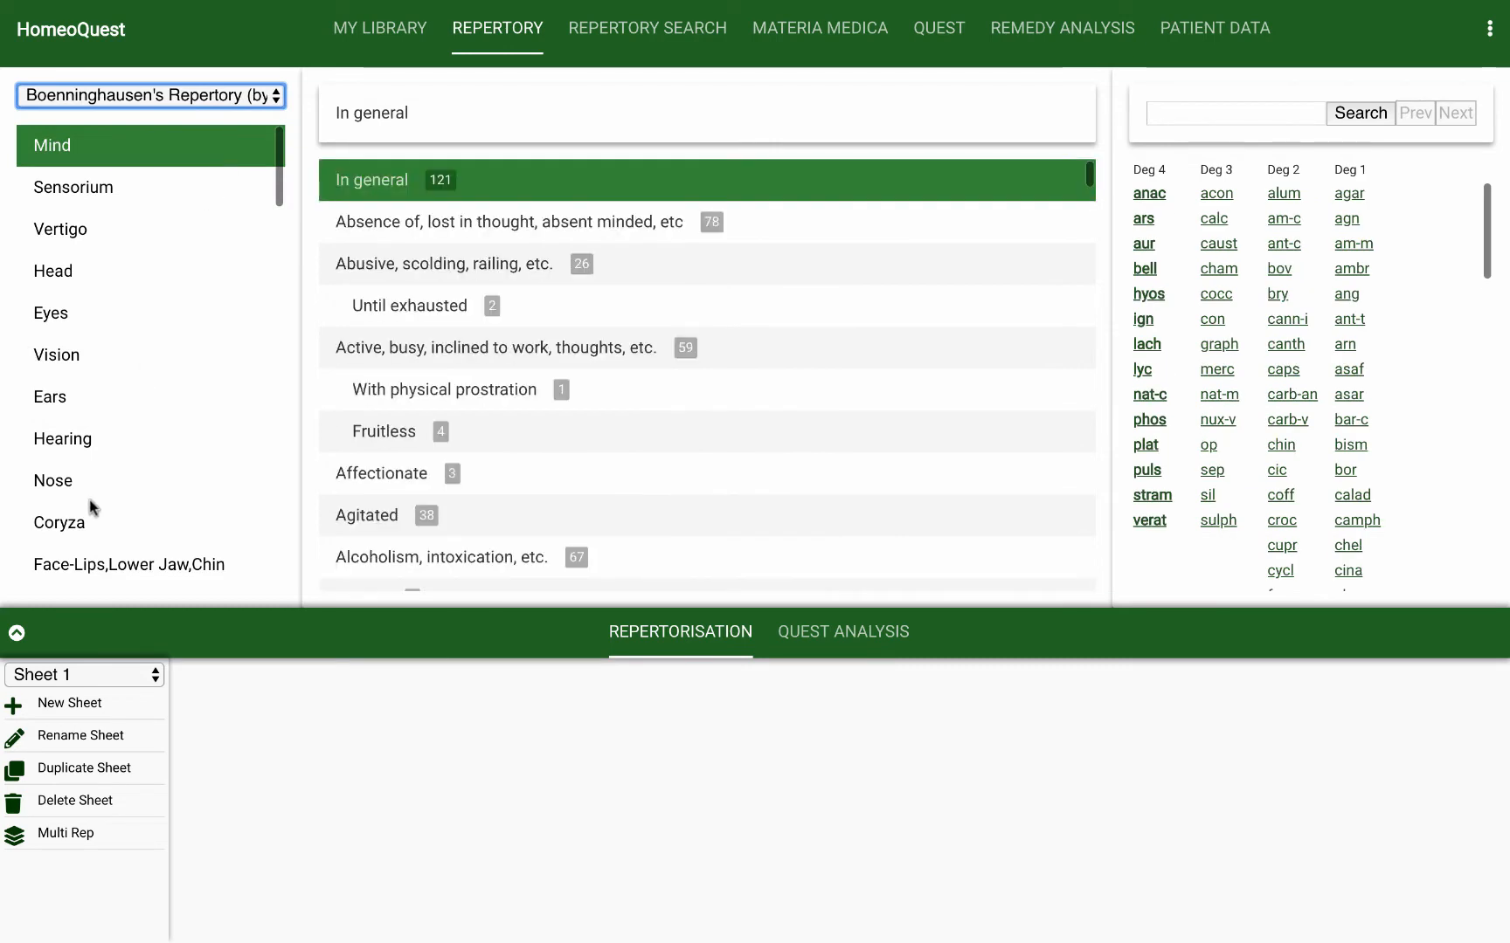
pyautogui.click(87, 521)
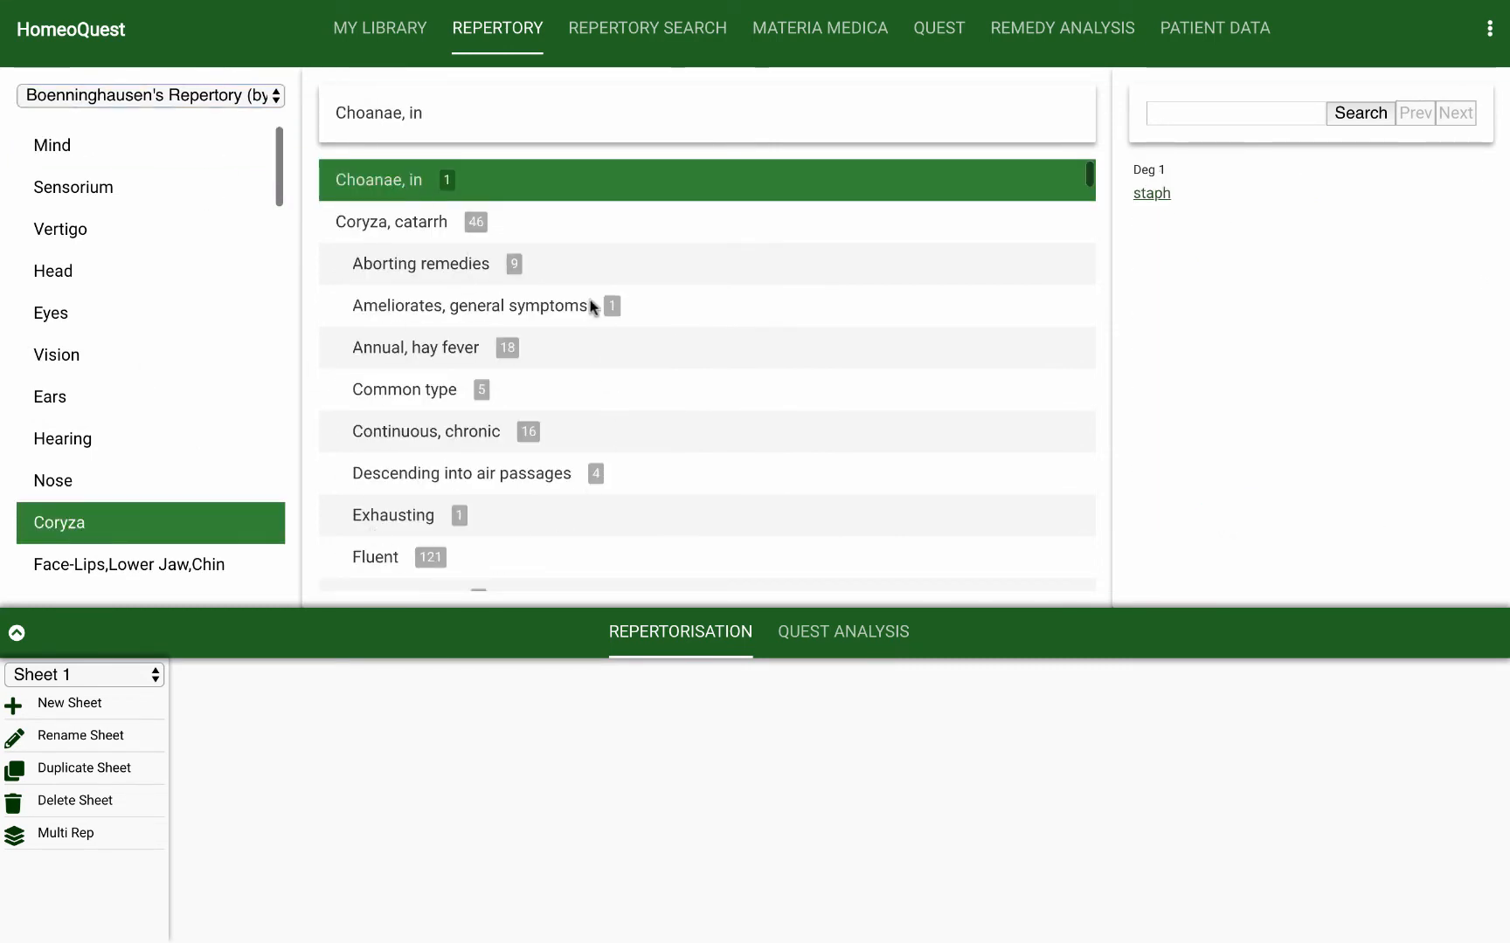
pyautogui.click(407, 216)
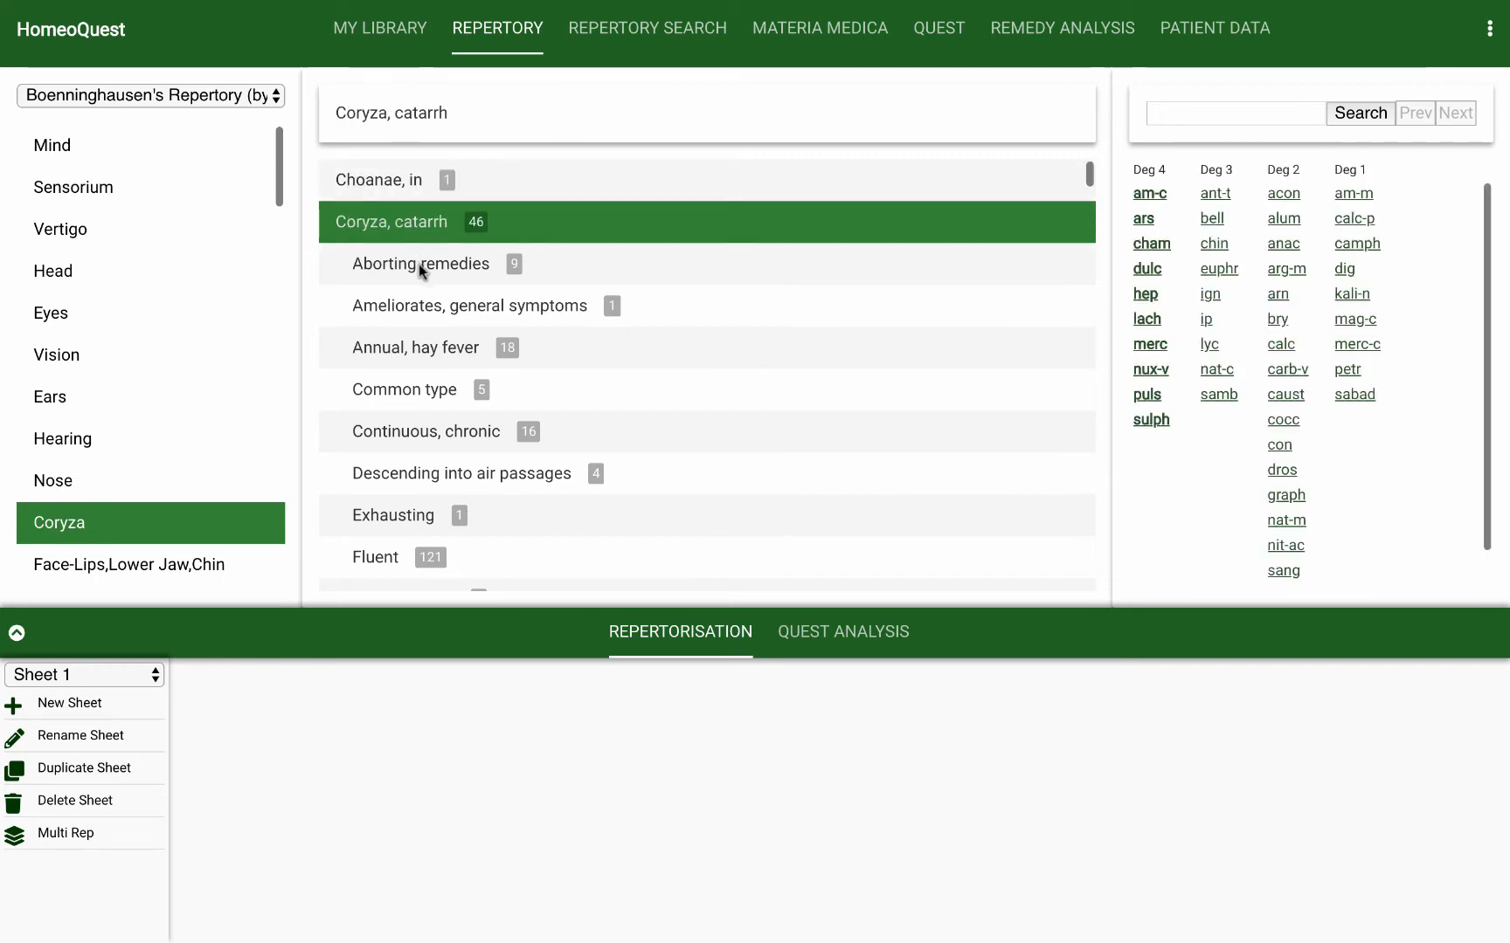
pyautogui.click(419, 264)
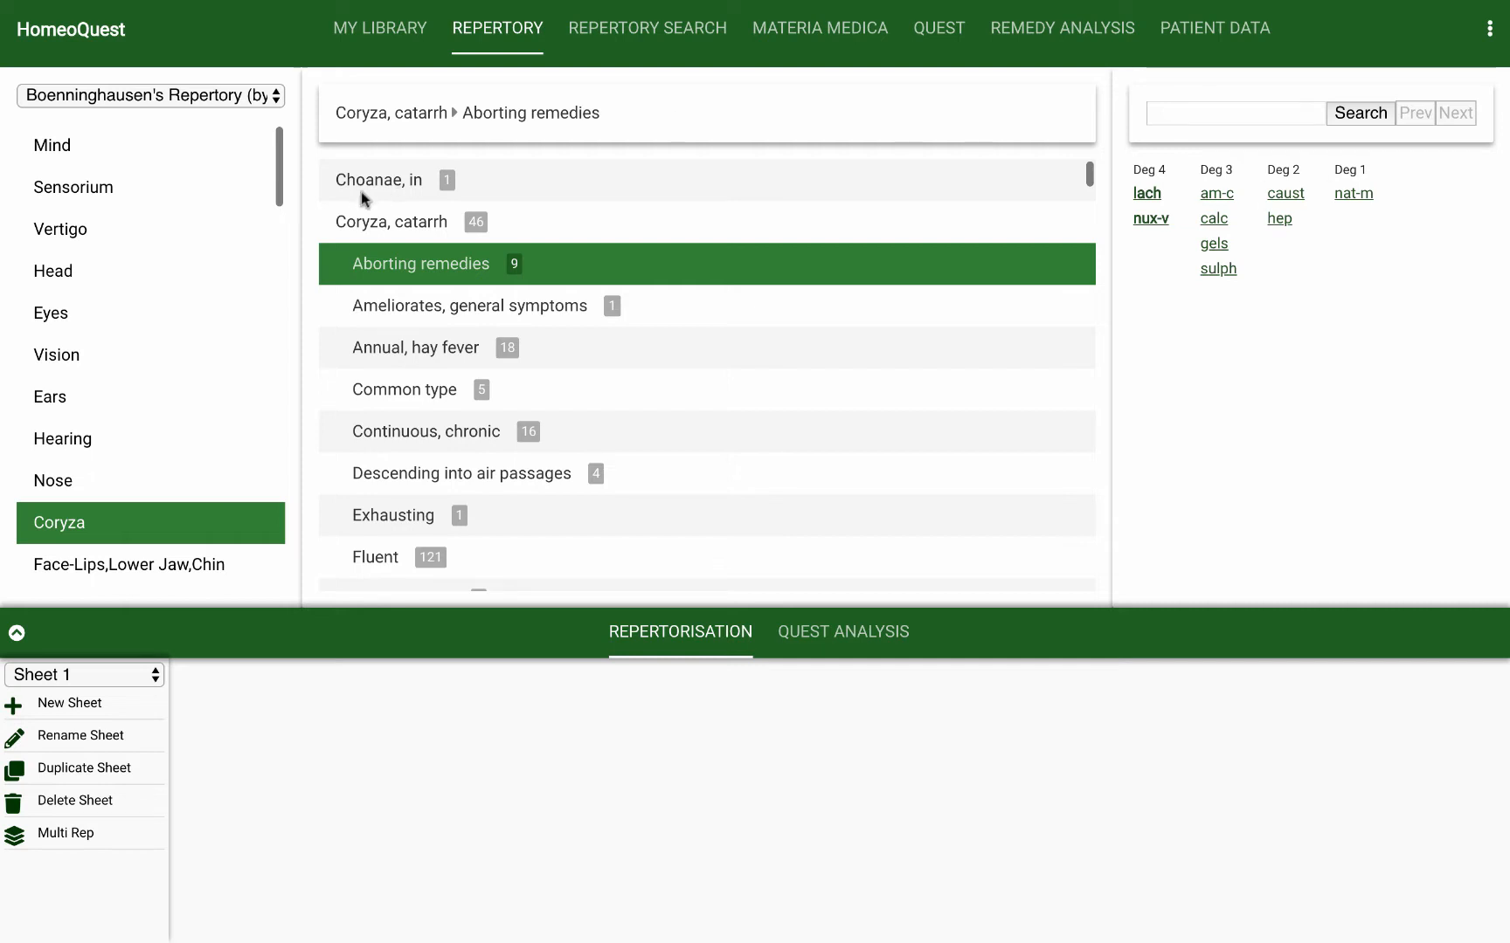
# Step: In the Mind chapter, view the remedies for Abusive, scolding, railing, etc. and its sub-rubric Until exhausted
pyautogui.click(131, 145)
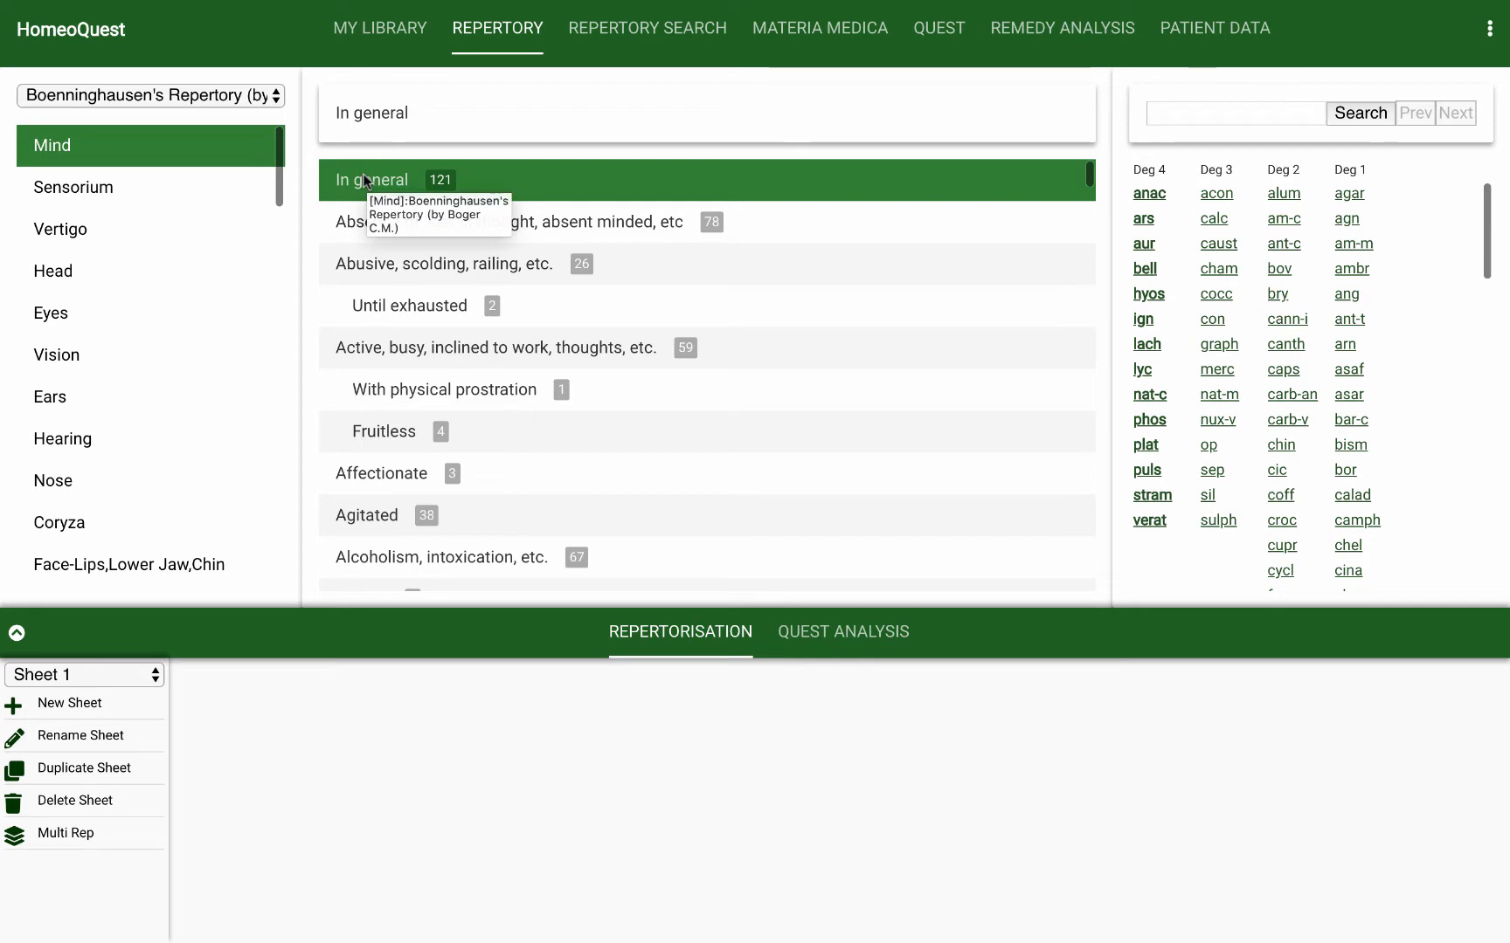
pyautogui.click(357, 265)
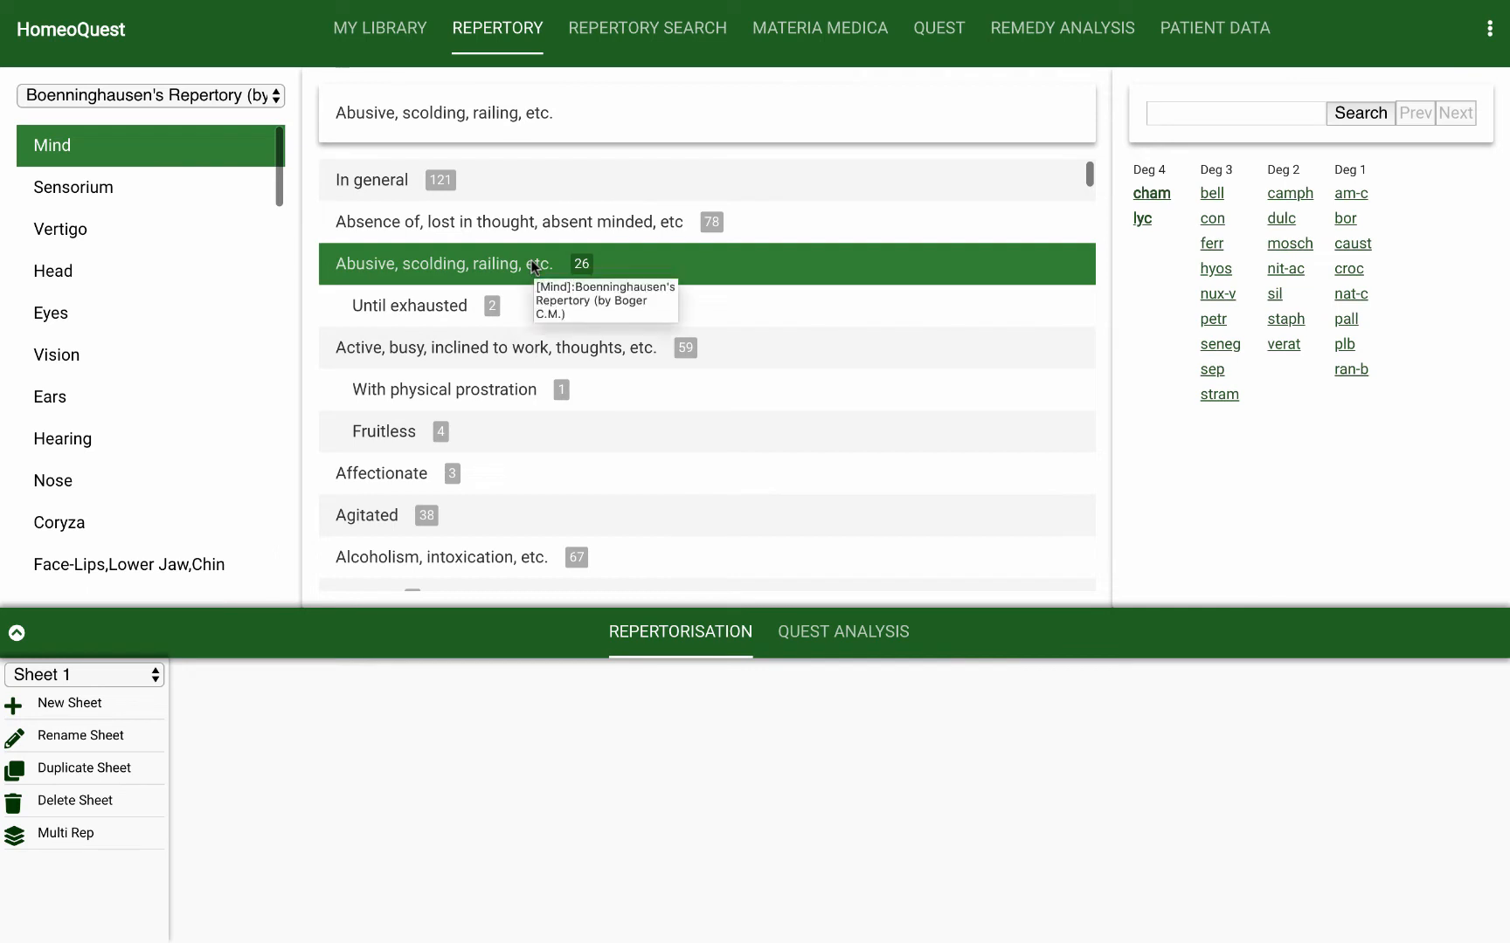
pyautogui.click(434, 313)
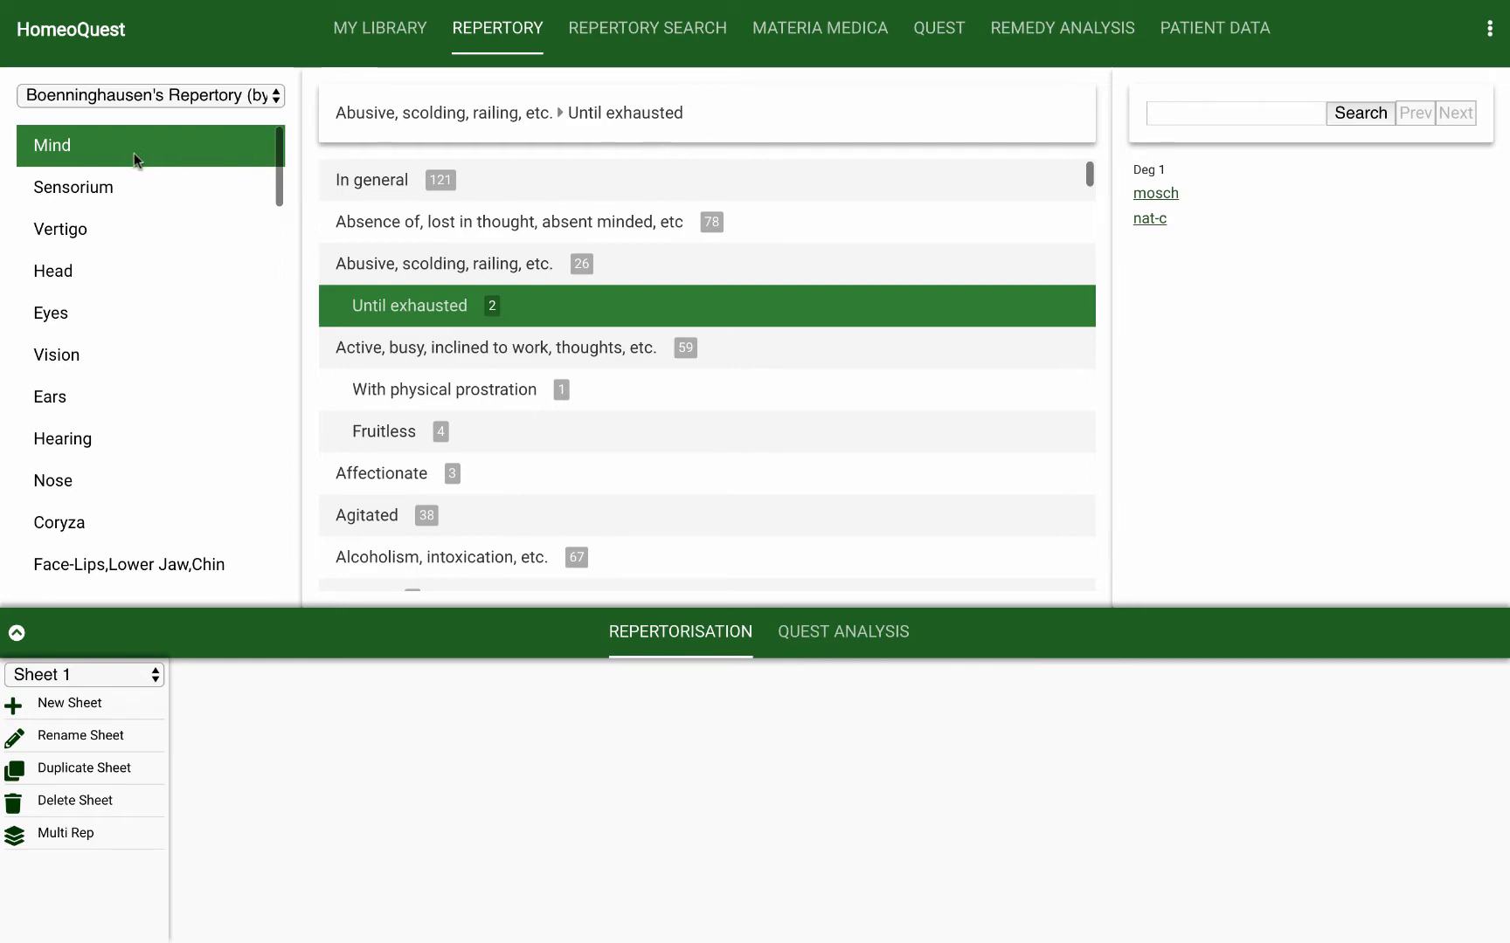
# Step: In the Head chapter of Kent's Repertory, view the remedies for Passing through head, sensation as of, and its sub-rubric Rocking,on
pyautogui.click(178, 97)
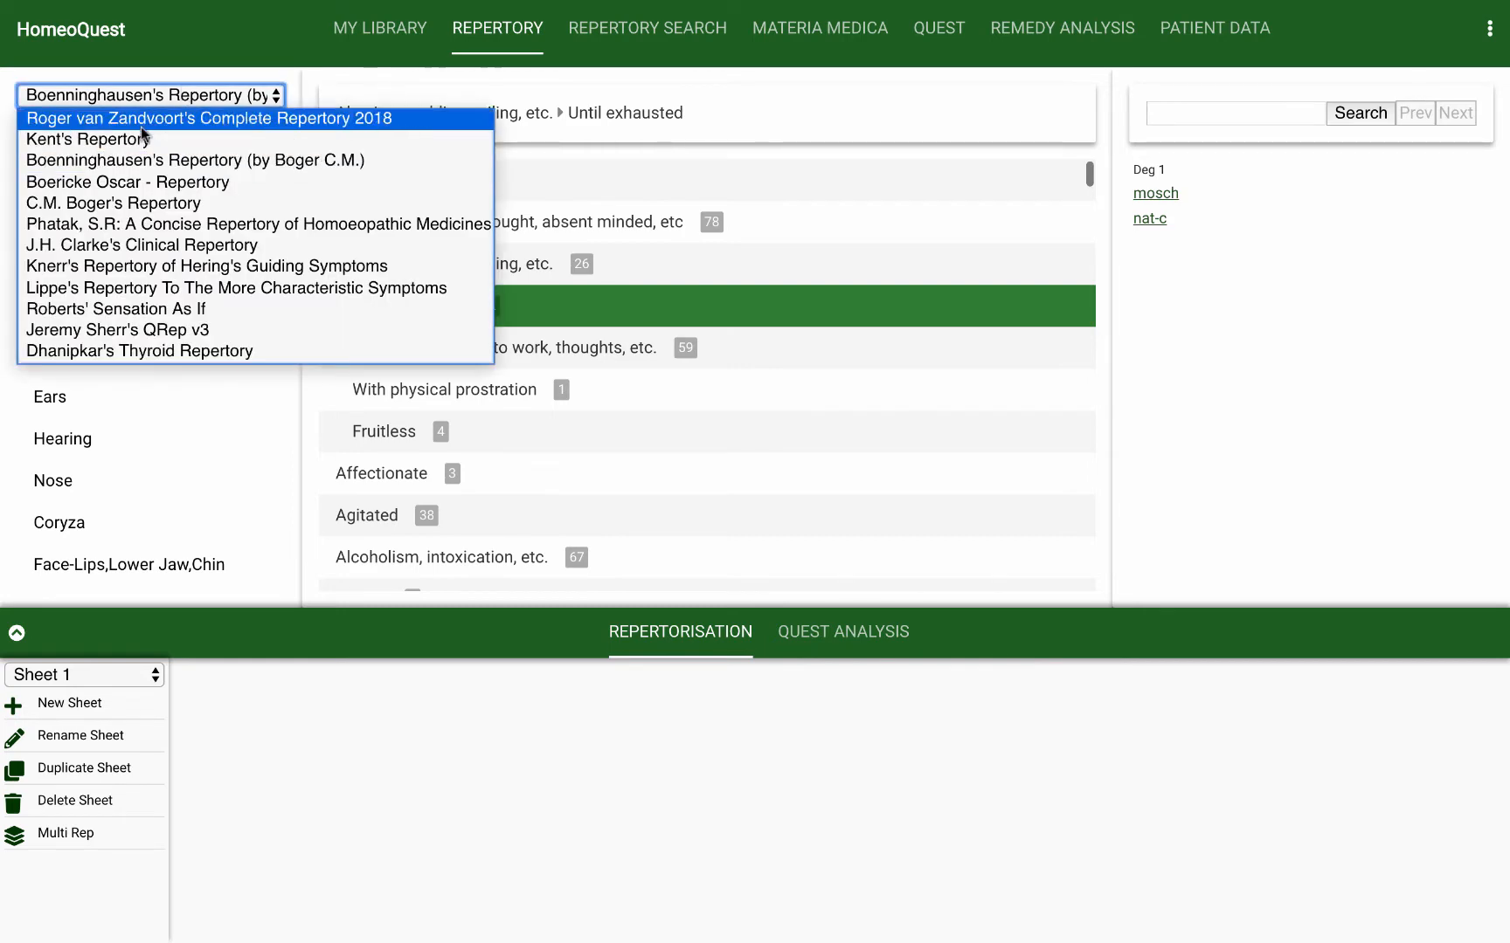
pyautogui.click(144, 141)
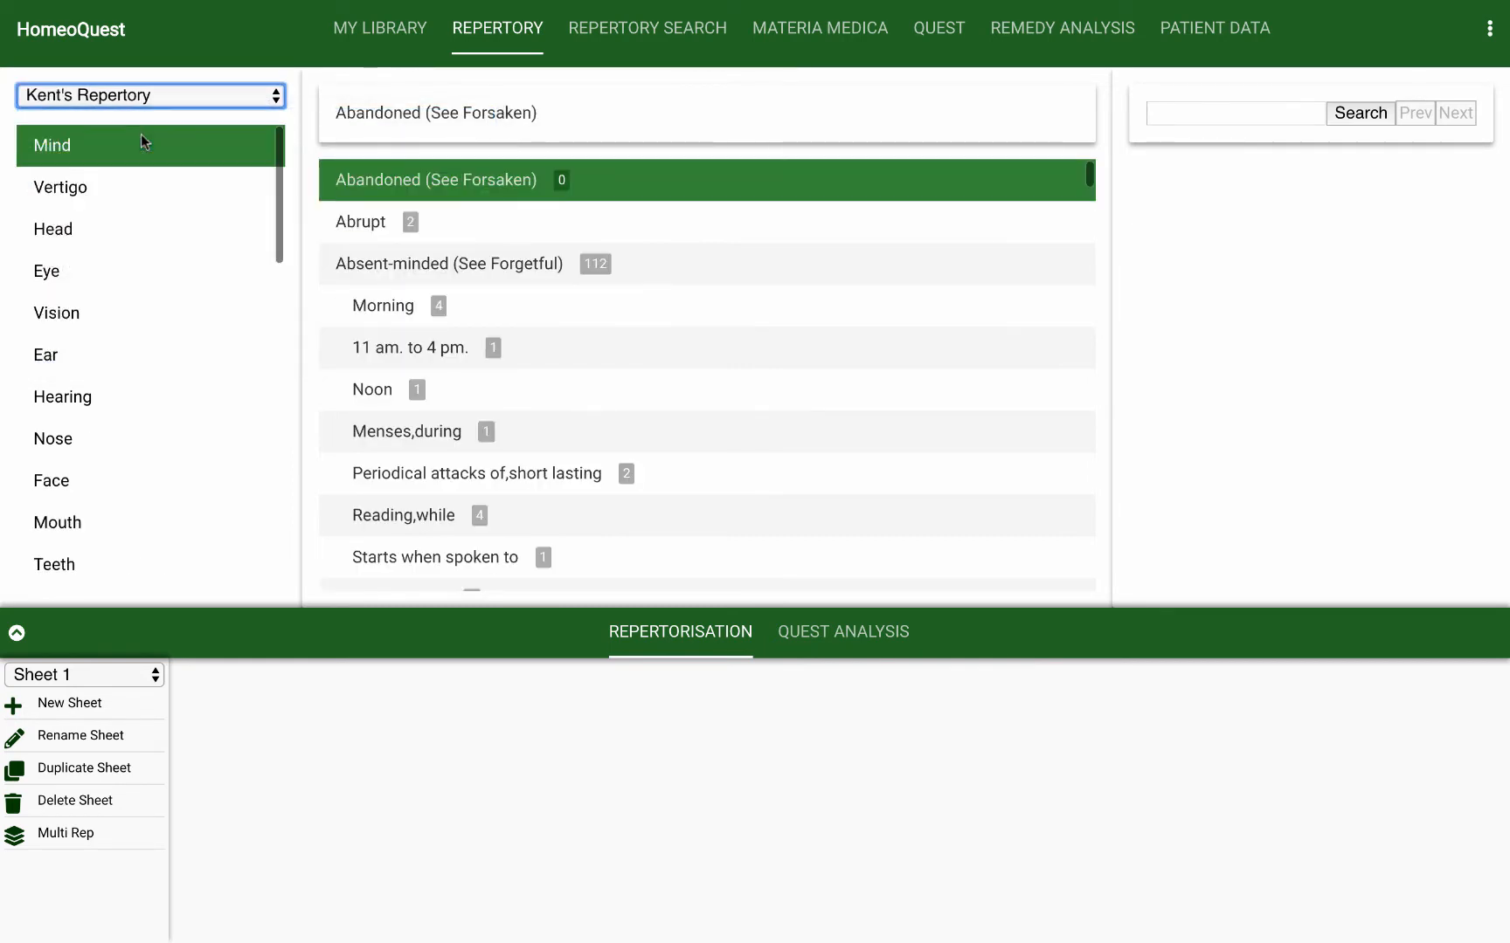
pyautogui.click(88, 224)
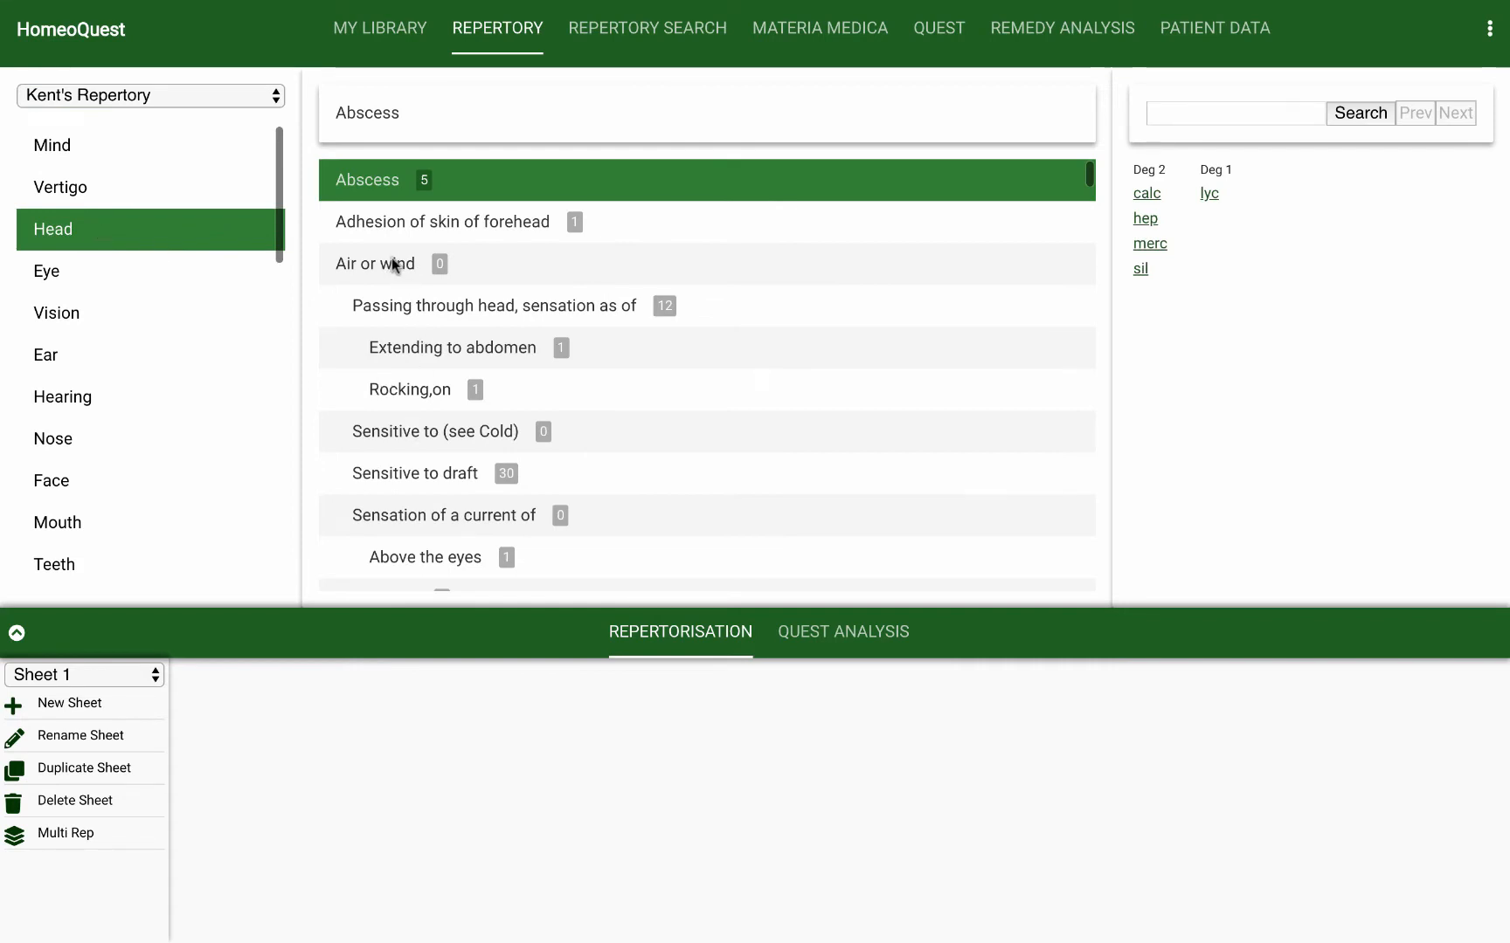
pyautogui.click(410, 389)
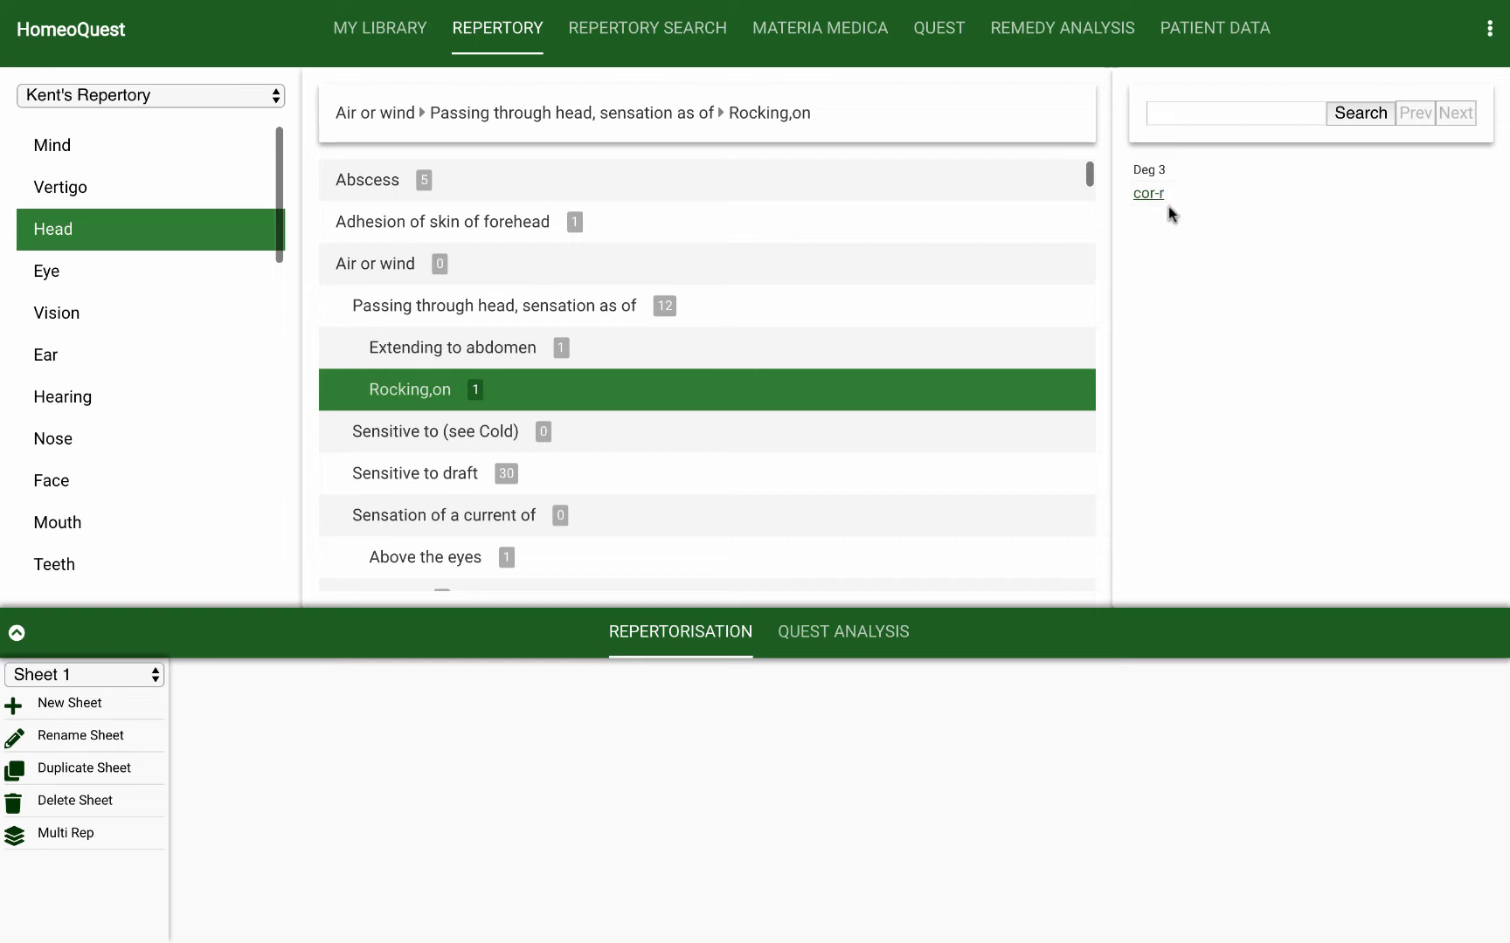
pyautogui.click(491, 300)
# Step: Add the rubric Absent-minded (See Forgetful) from Kent's Mind chapter to the repertorisation on Sheet 1
pyautogui.click(63, 140)
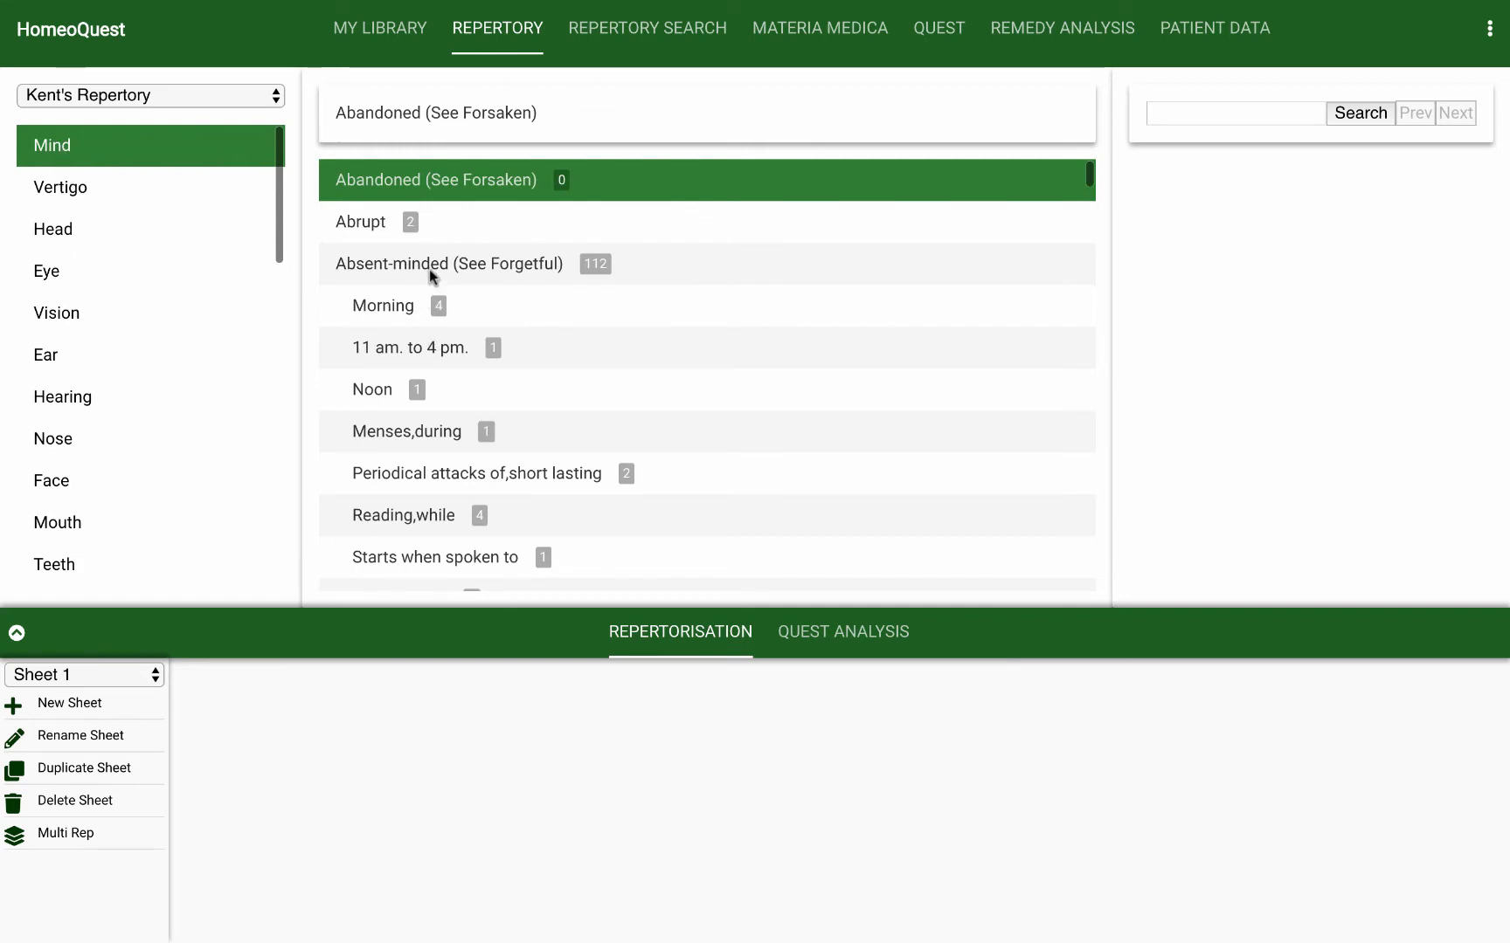
pyautogui.click(429, 269)
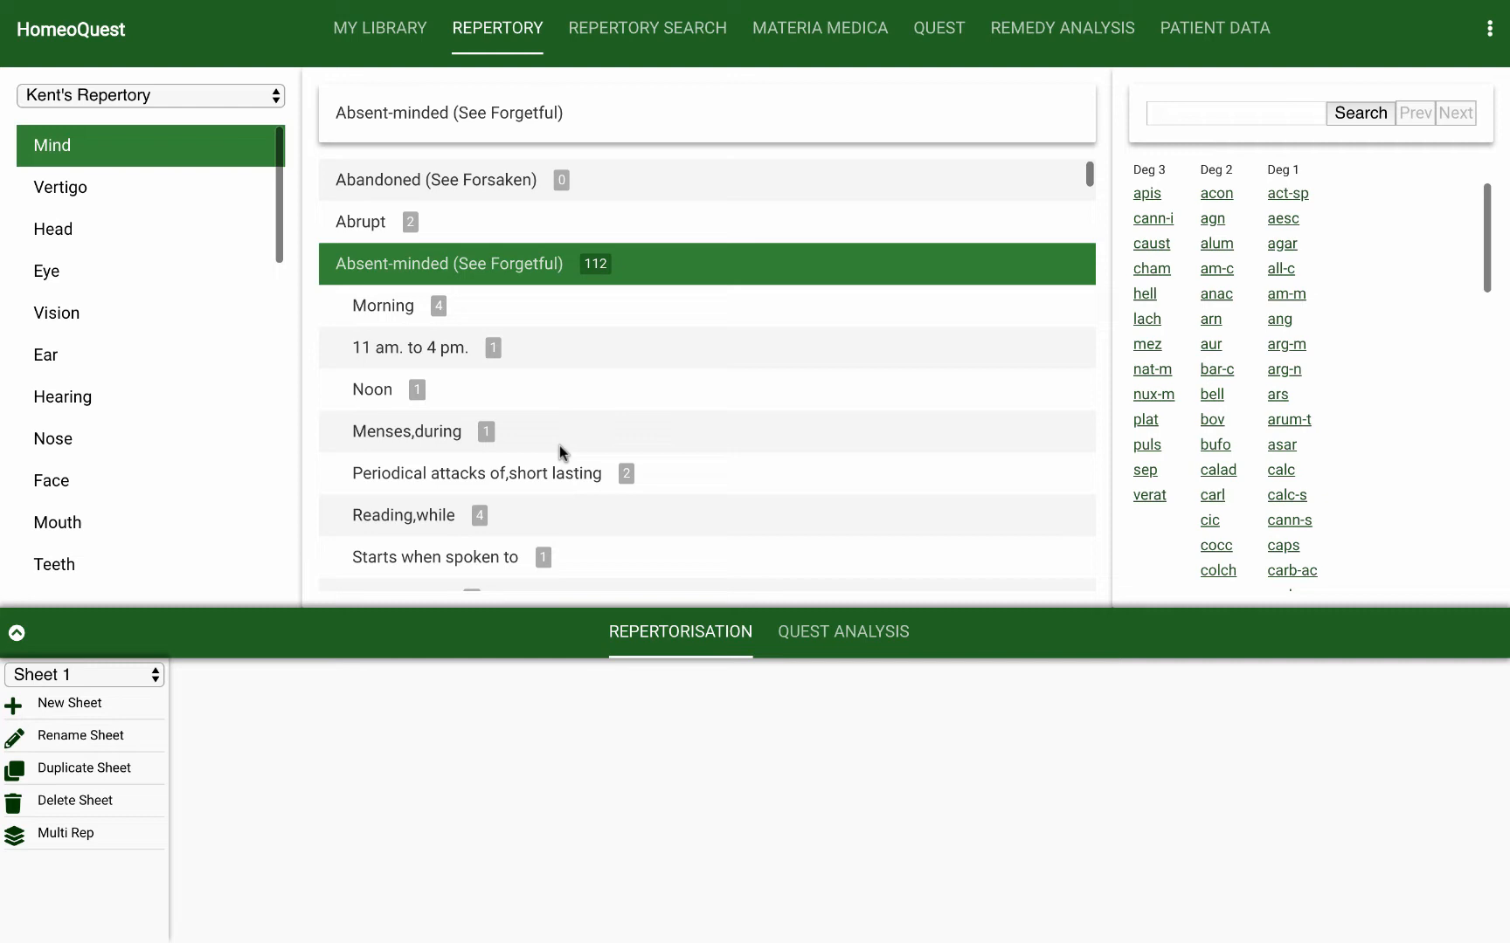
pyautogui.scroll(-3, 514, 387)
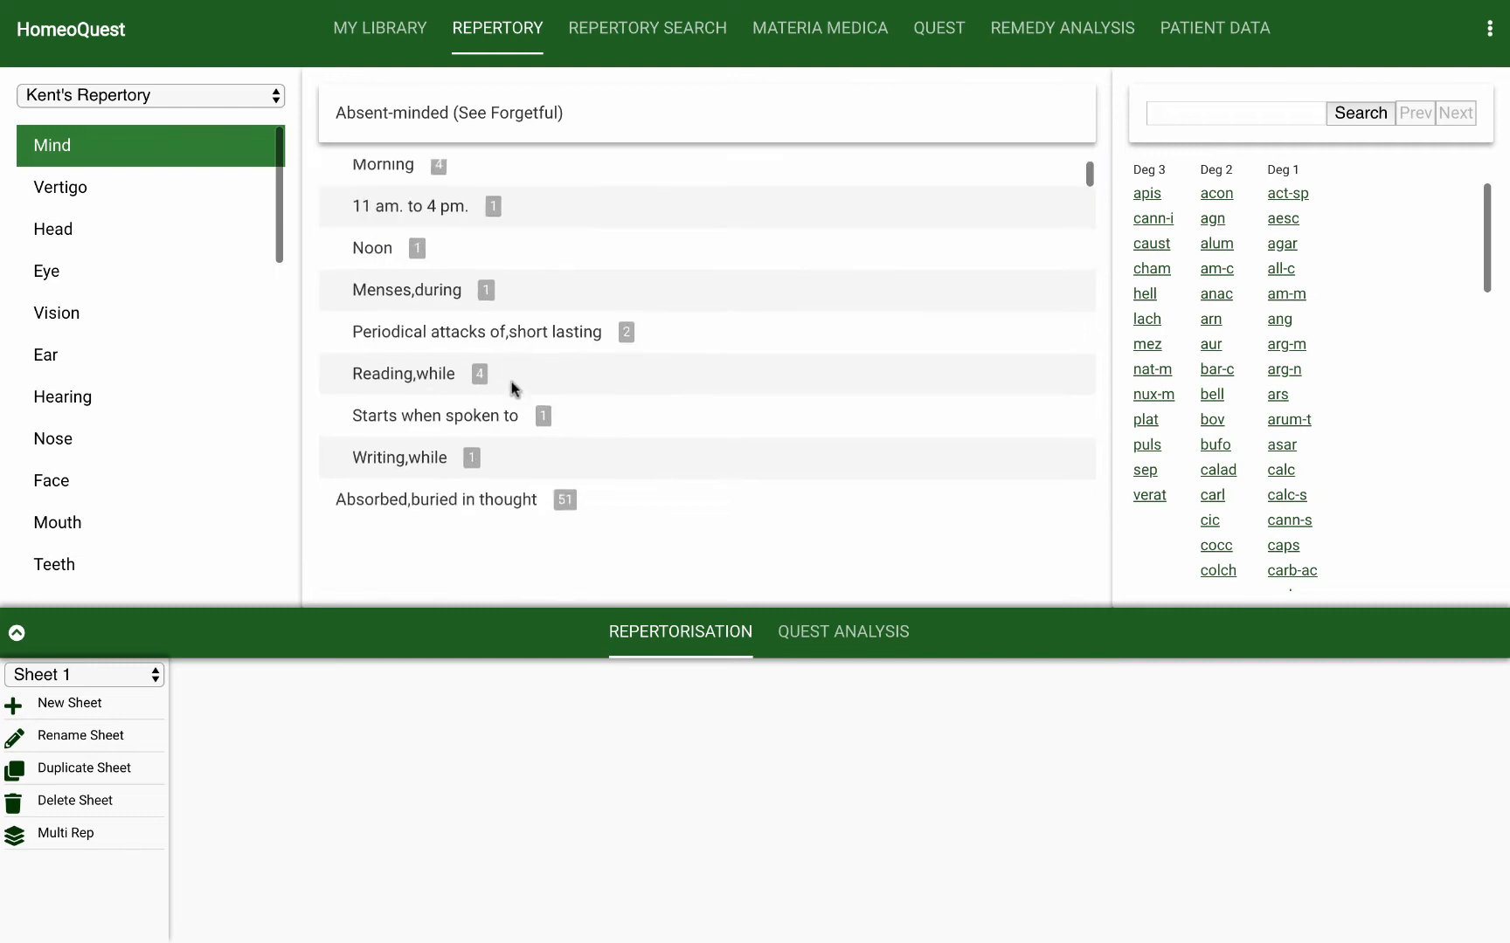
pyautogui.scroll(-3, 514, 387)
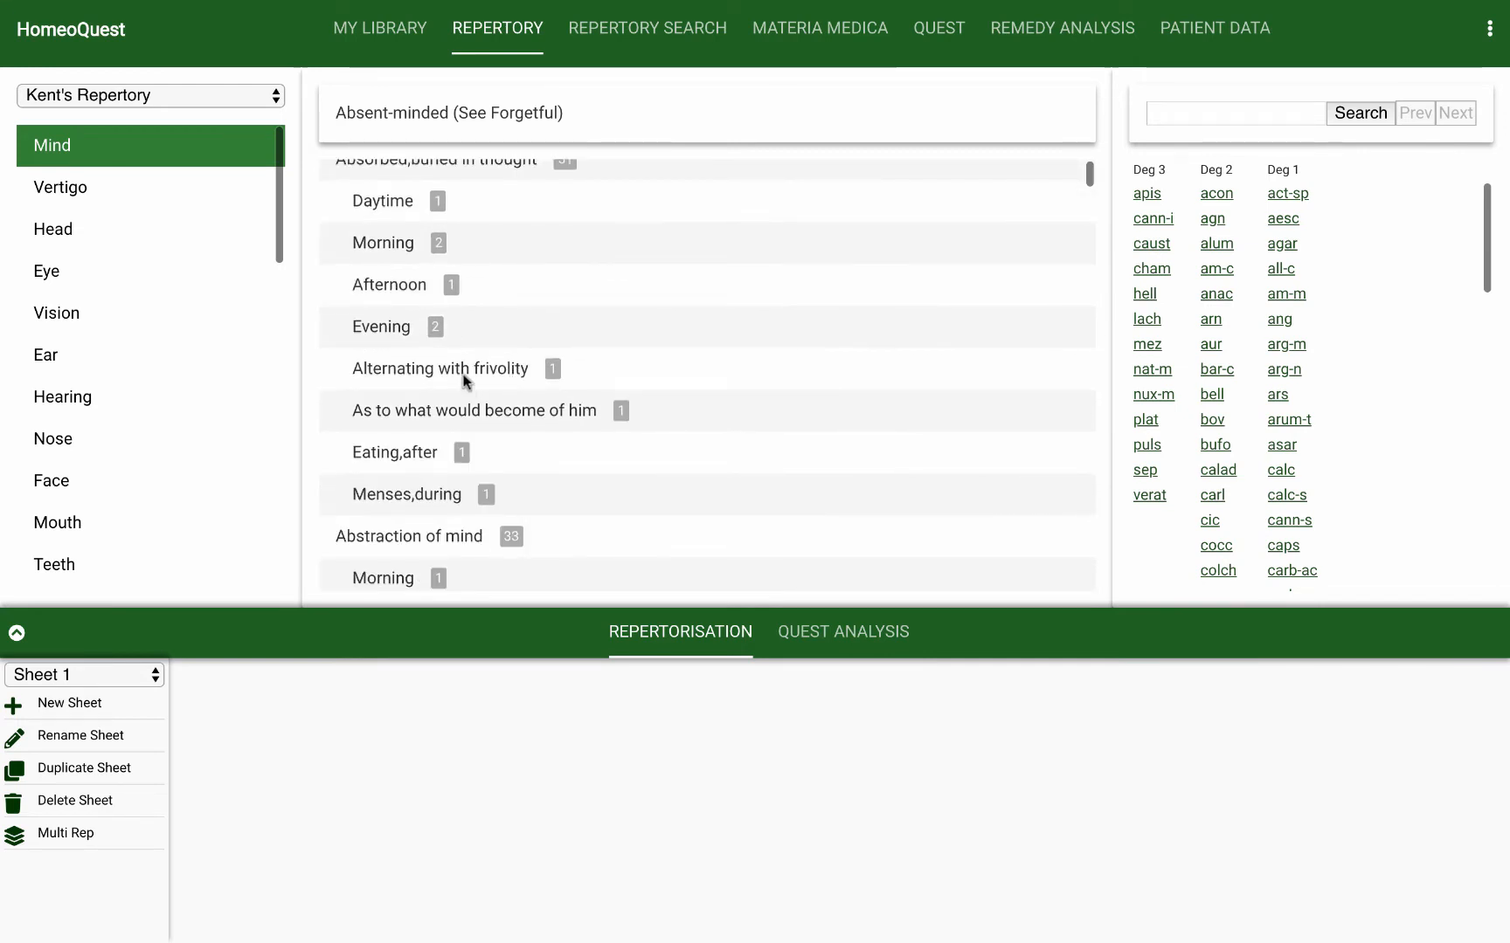
pyautogui.scroll(5, 465, 380)
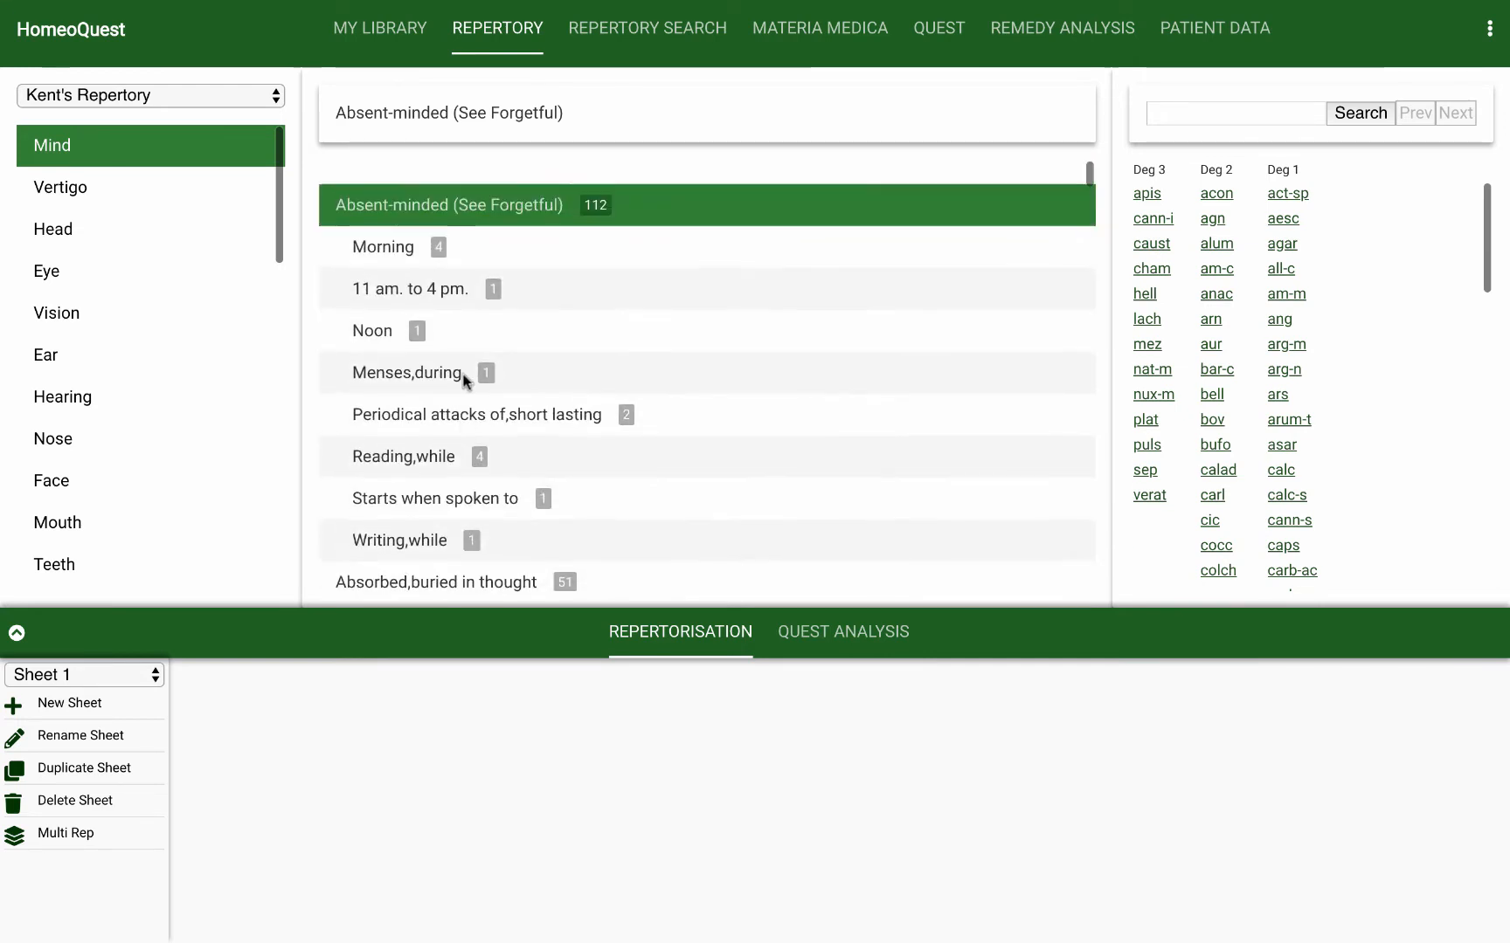
pyautogui.scroll(1, 465, 380)
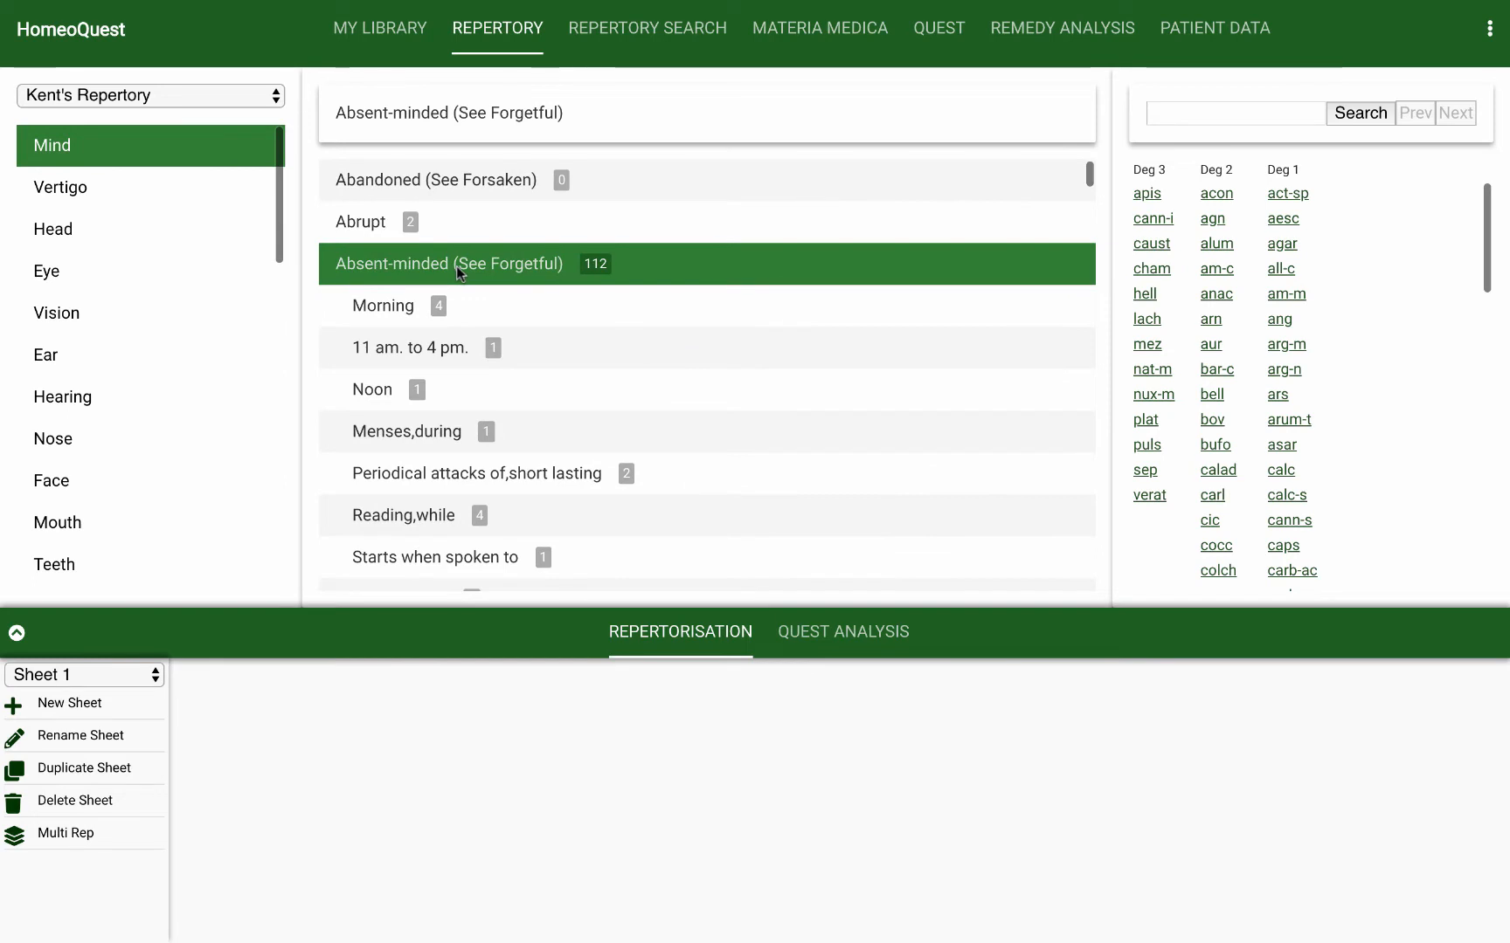
pyautogui.click(456, 266)
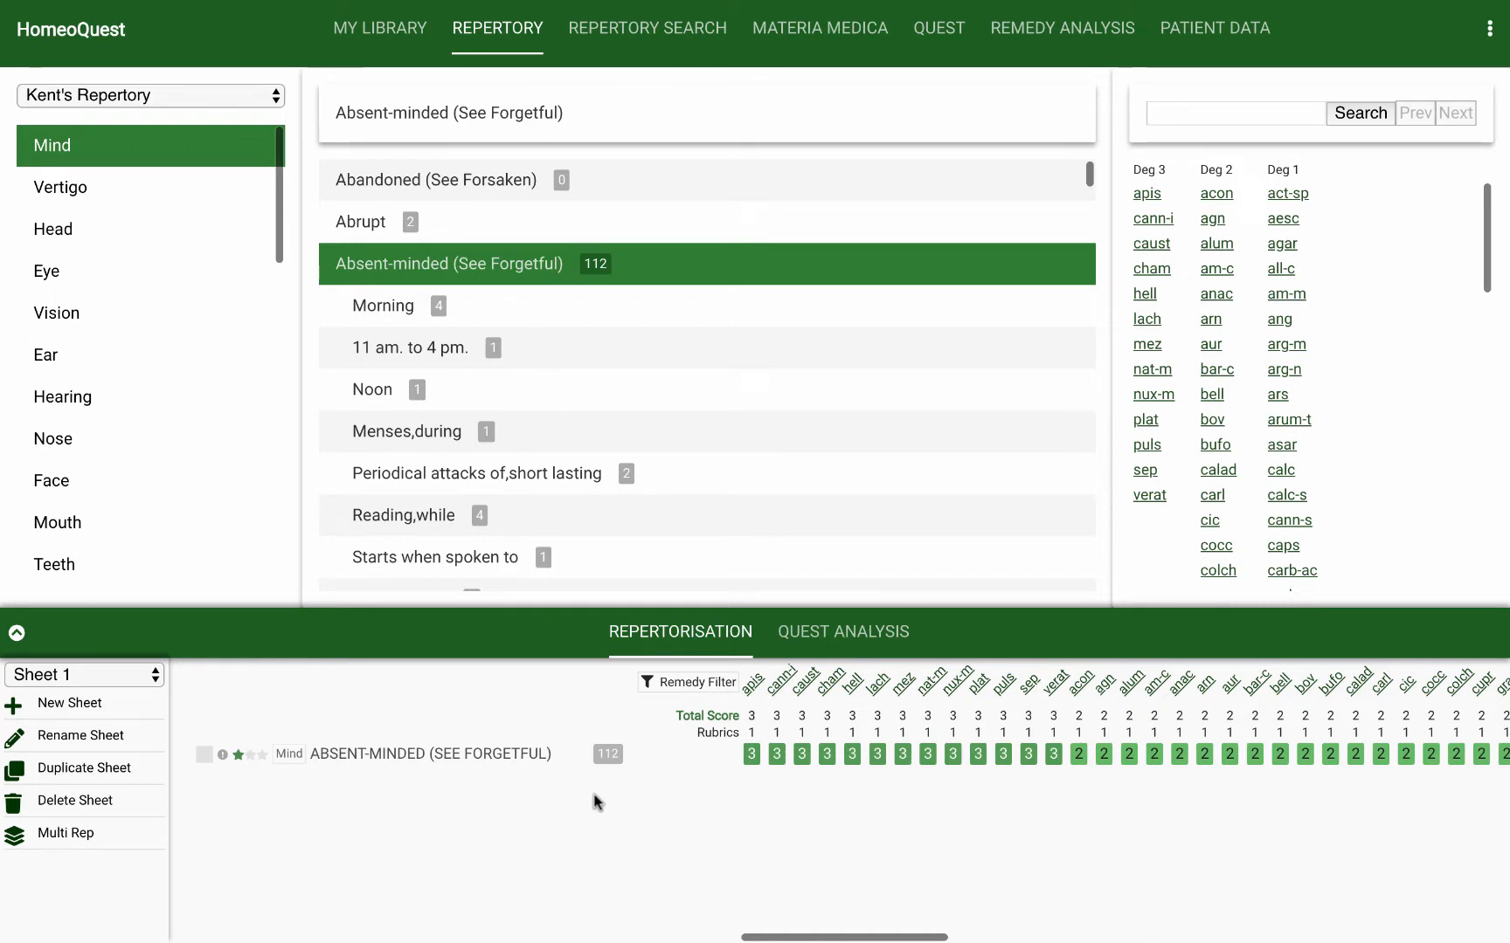
# Step: Add the Cataract rubric from the Eyes chapter of Boericke Oscar - Repertory to the repertorisation on Sheet 1
pyautogui.click(190, 94)
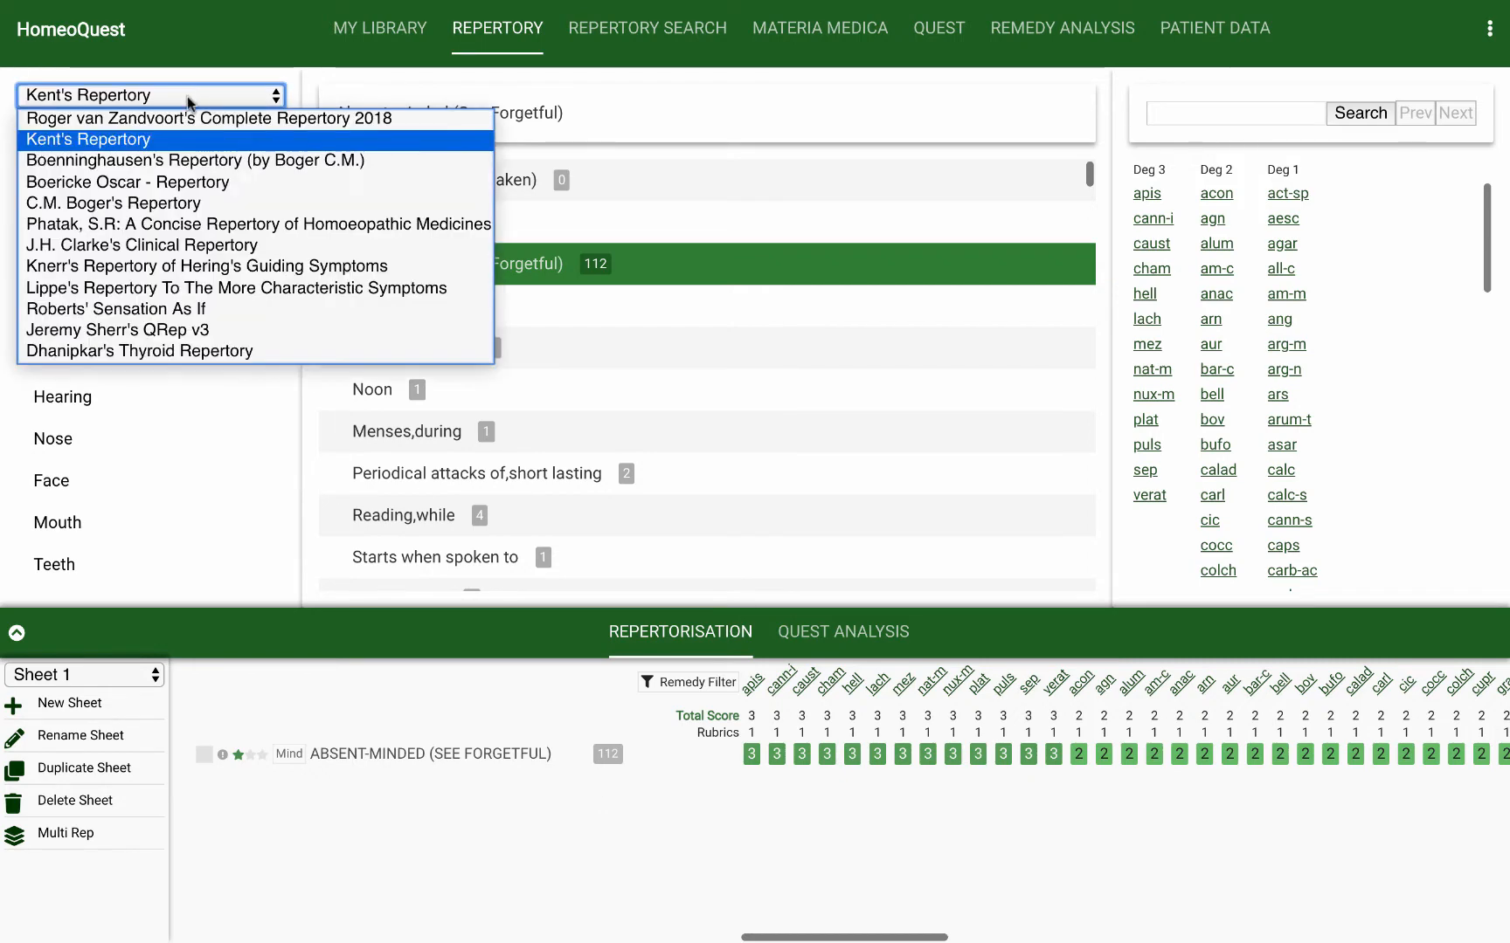
pyautogui.click(157, 182)
pyautogui.click(68, 232)
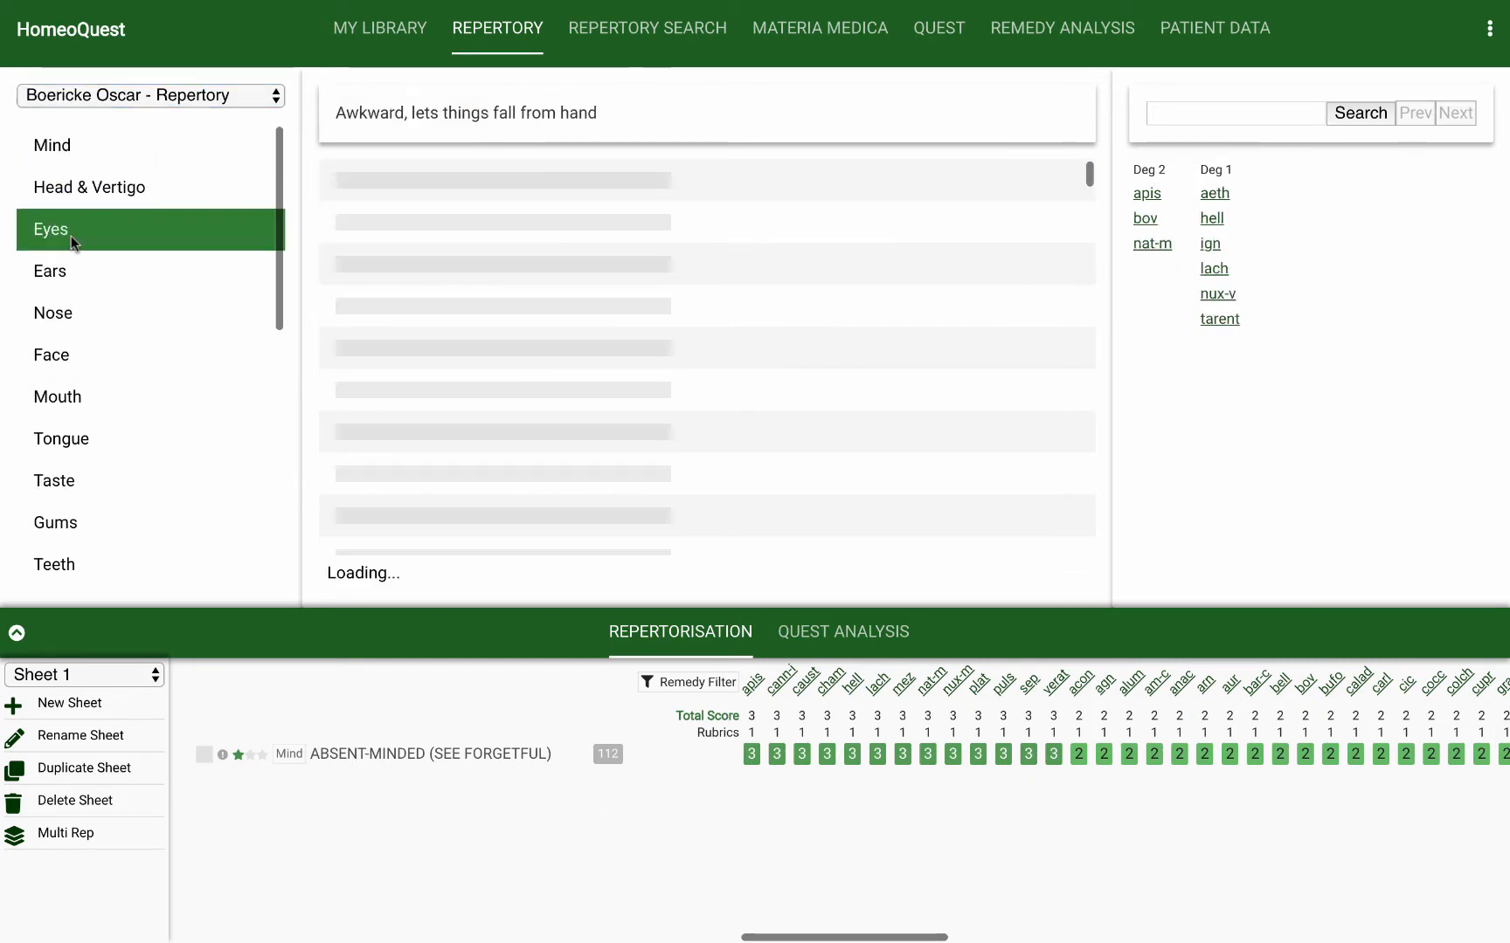
pyautogui.scroll(-2, 381, 396)
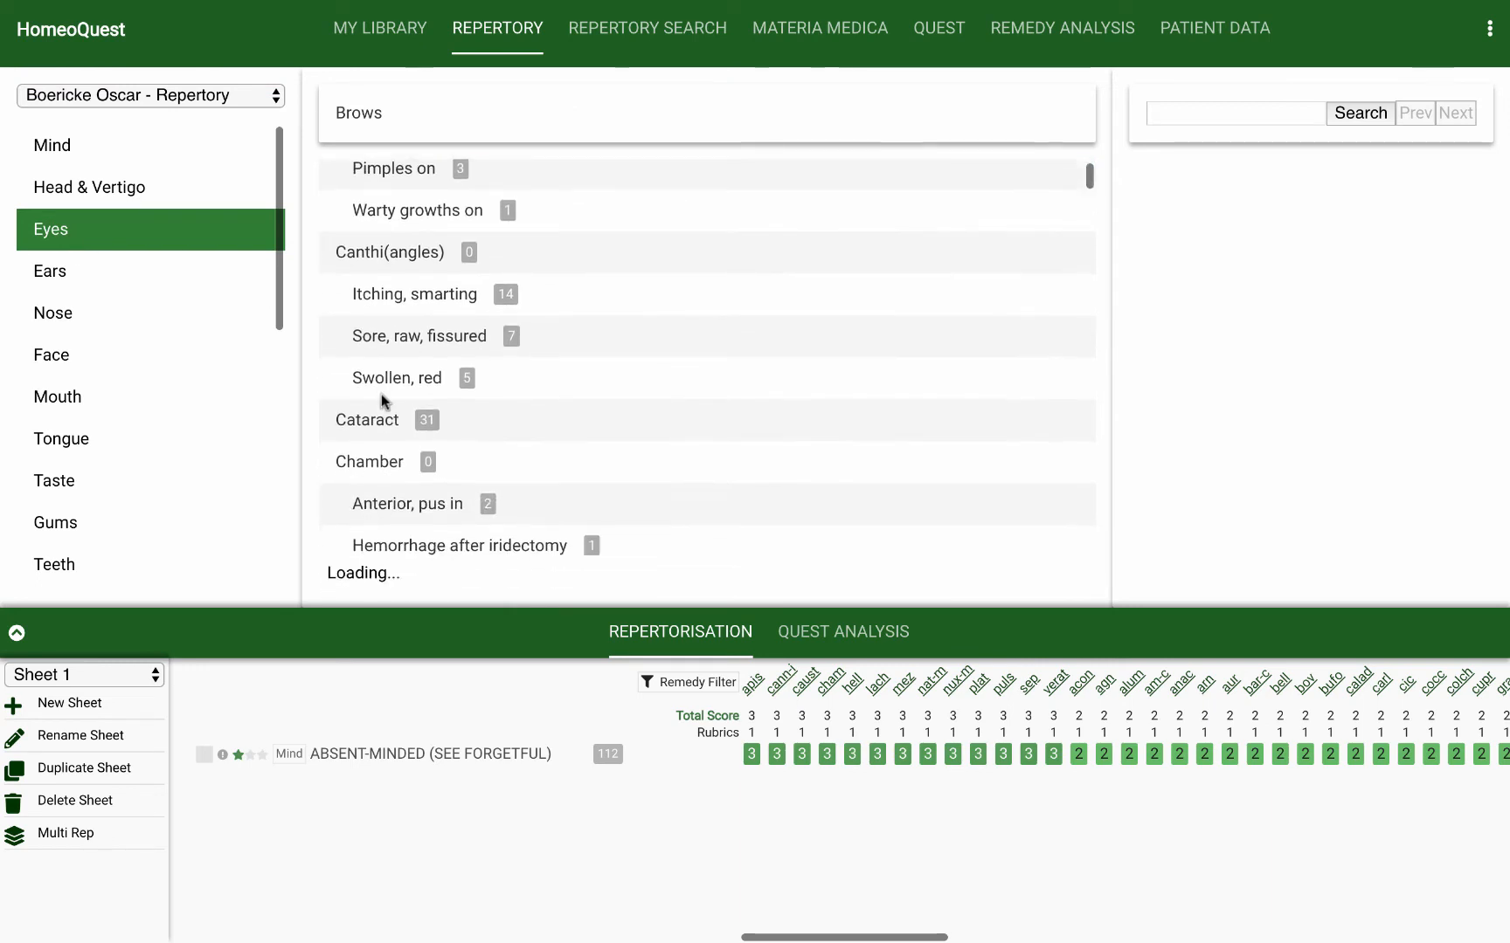
pyautogui.click(374, 423)
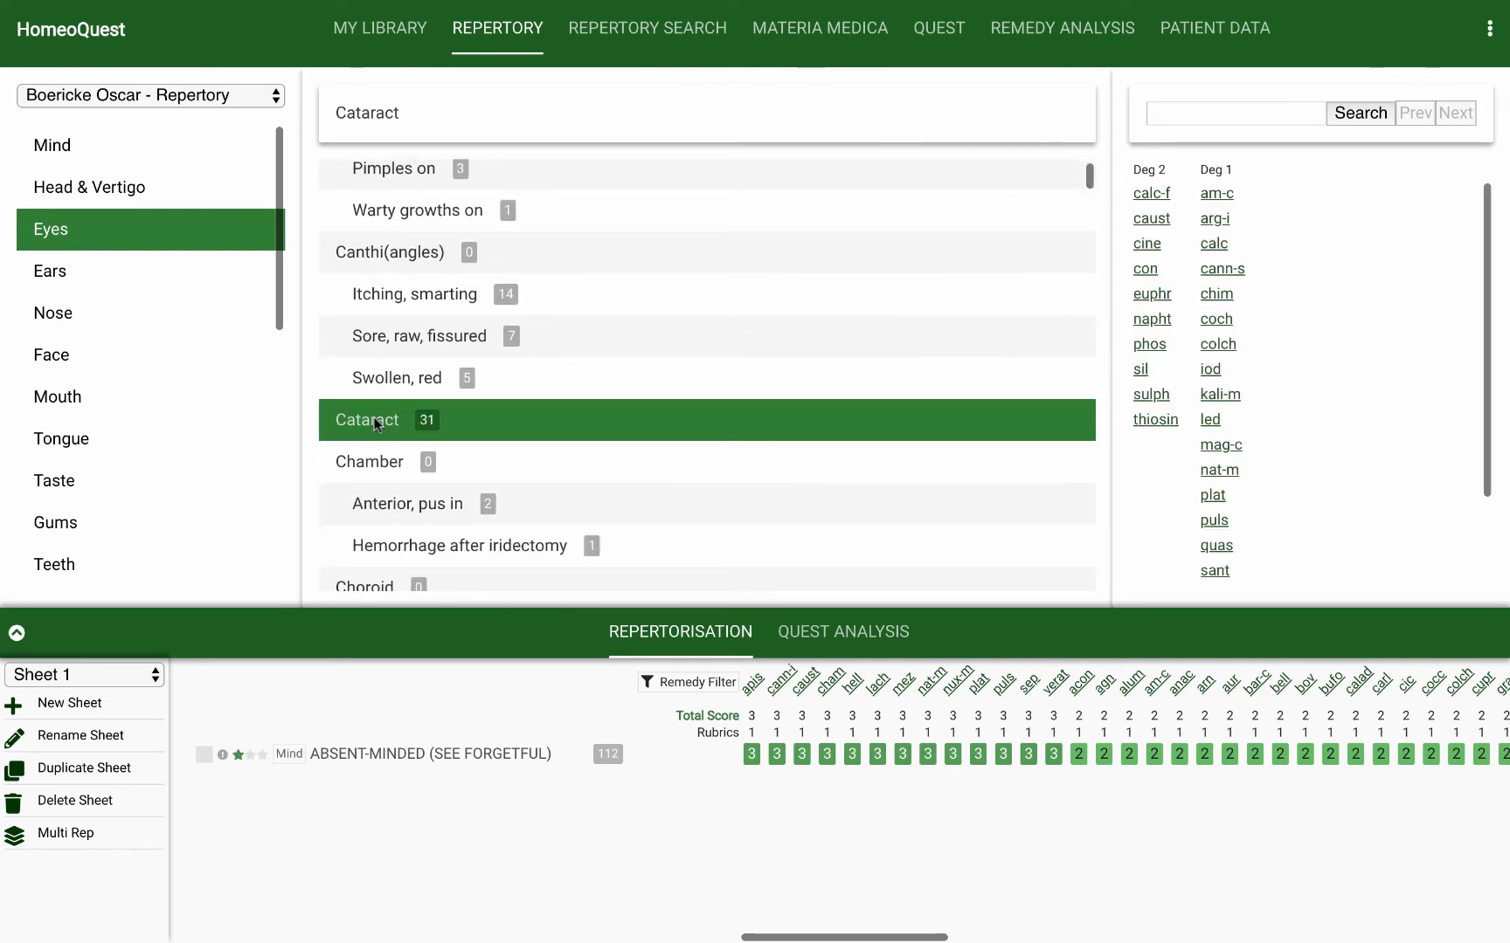
pyautogui.scroll(-3, 376, 423)
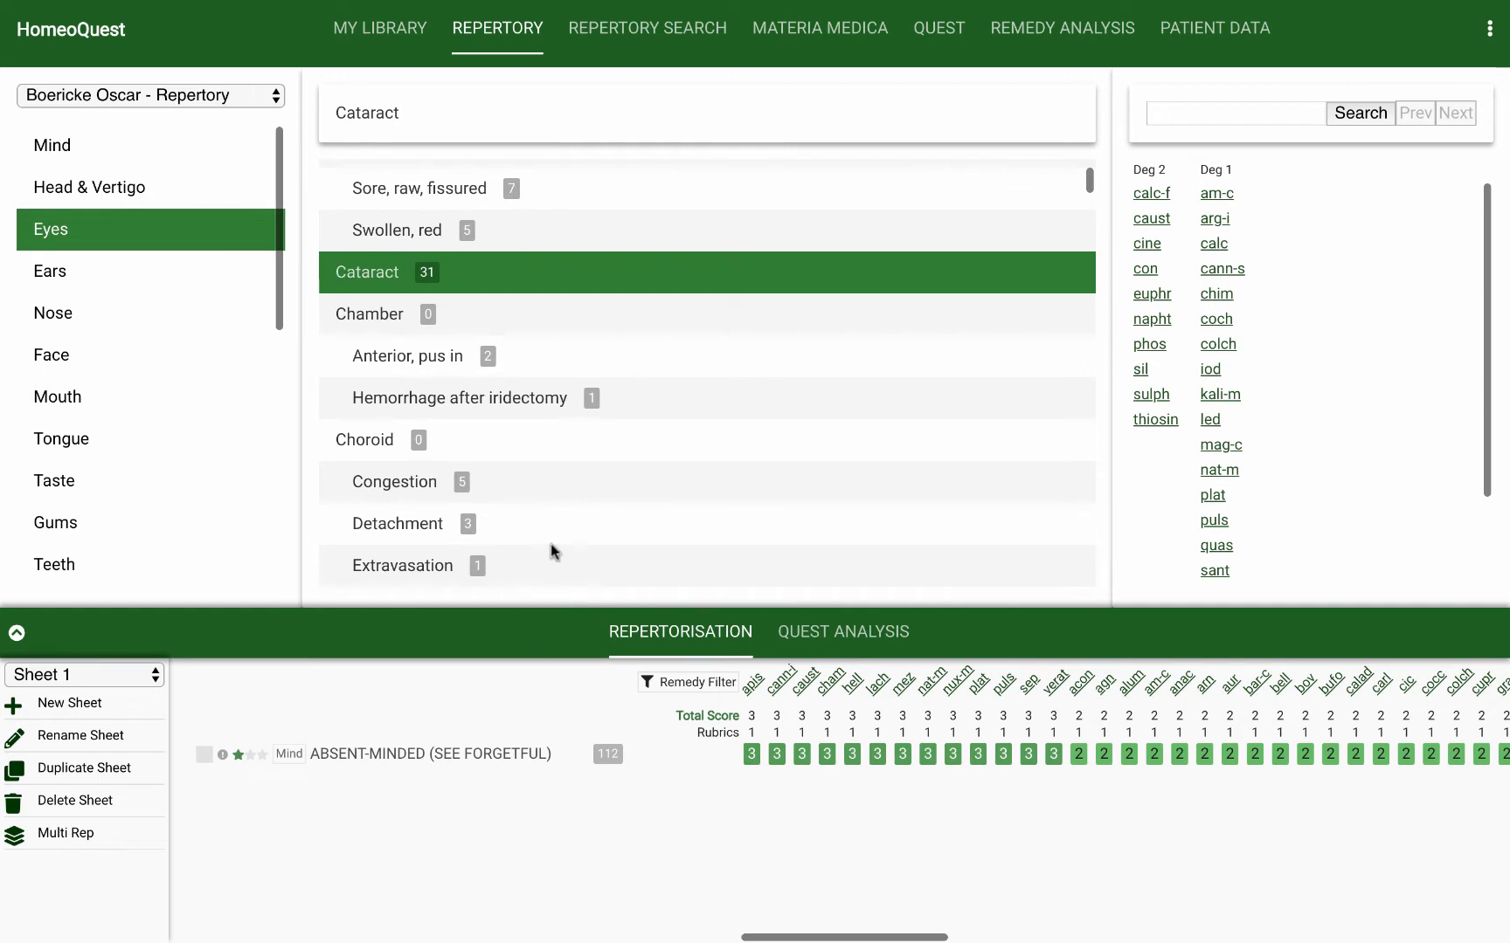
pyautogui.click(422, 276)
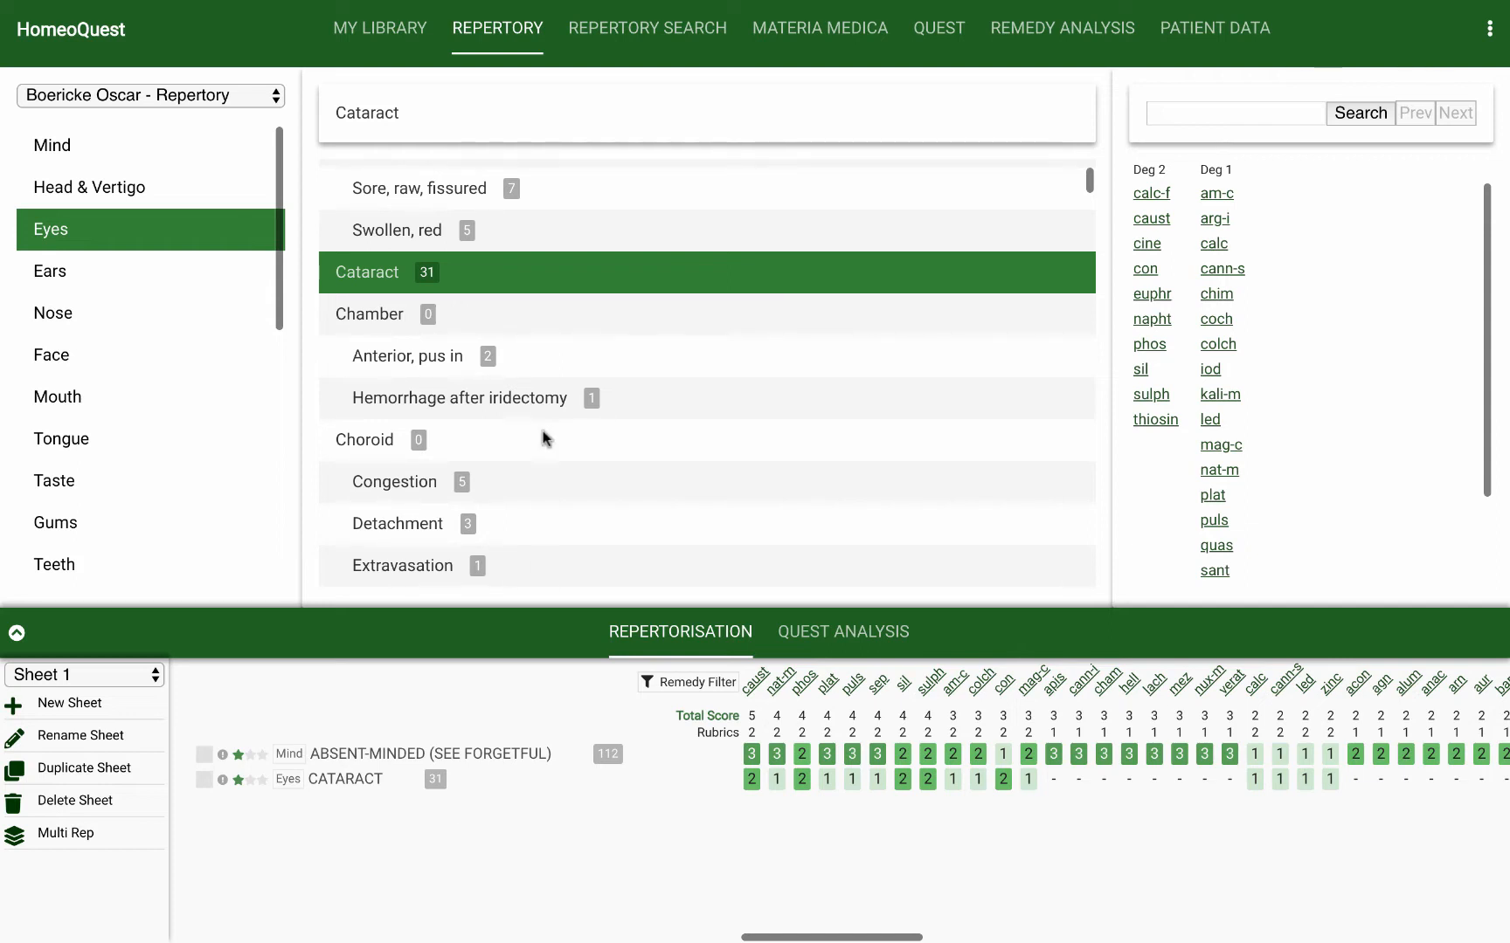
pyautogui.scroll(2, 466, 361)
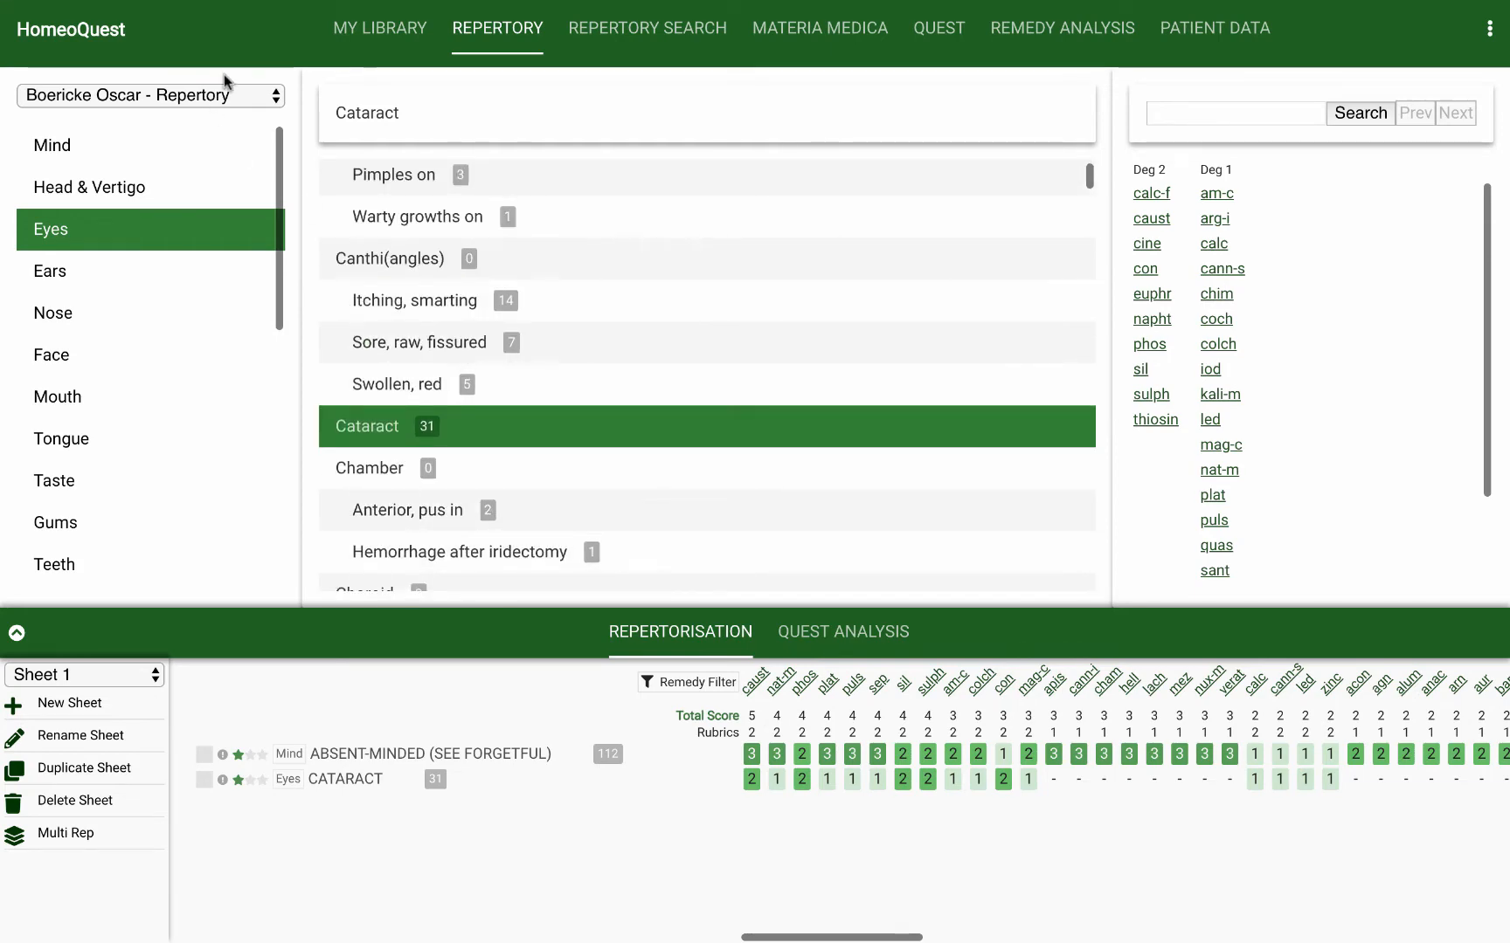
# Step: Search the Head chapter of Kent's Repertory for "cold air agg"
pyautogui.click(237, 98)
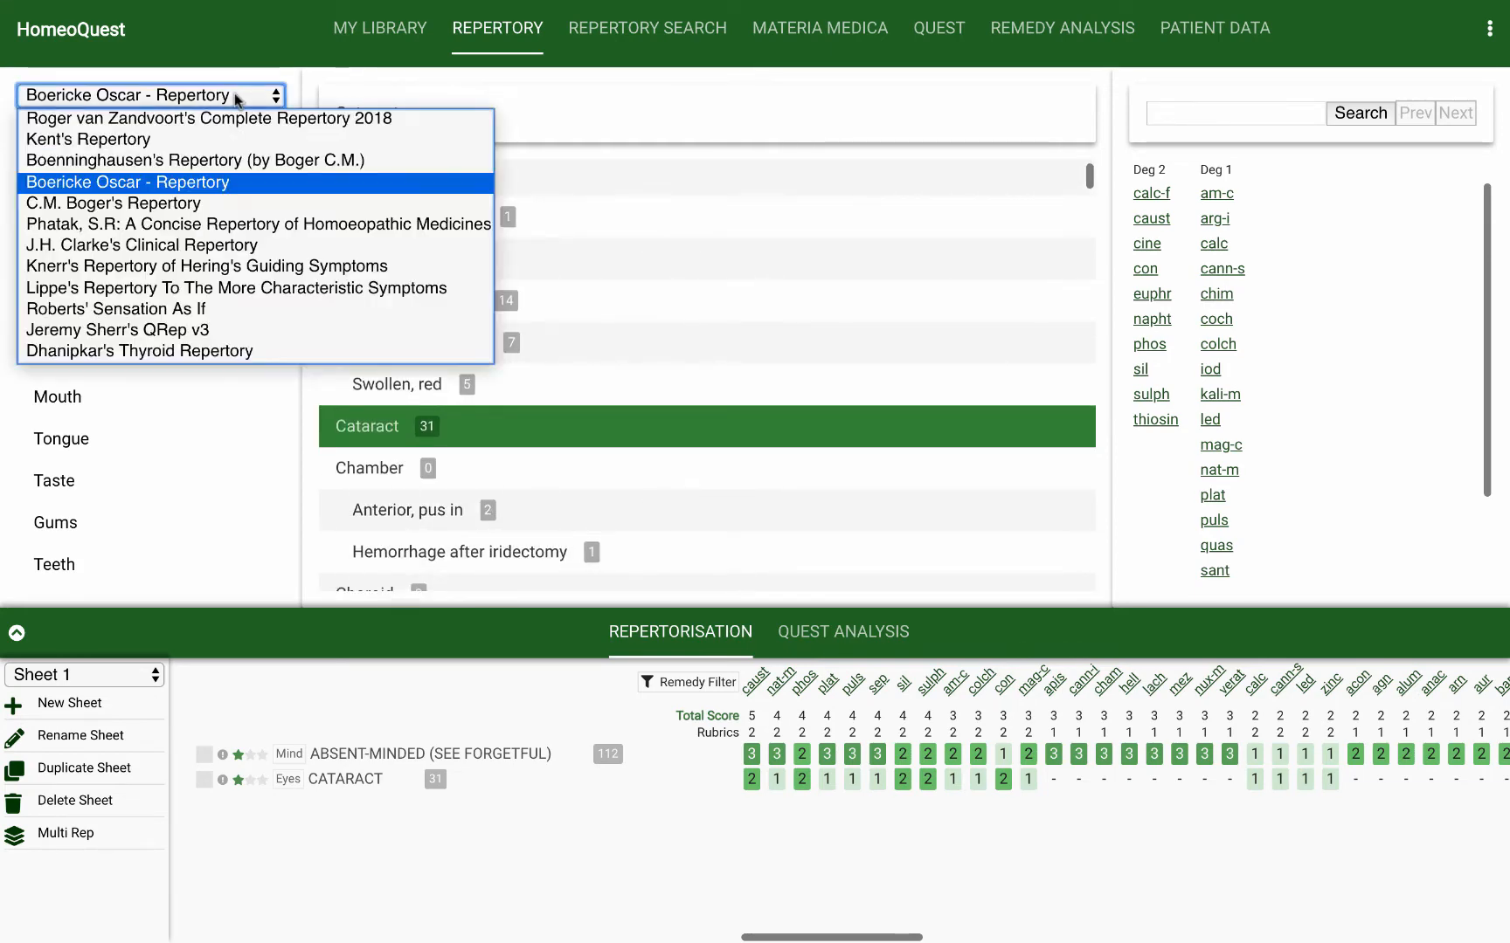
pyautogui.click(223, 140)
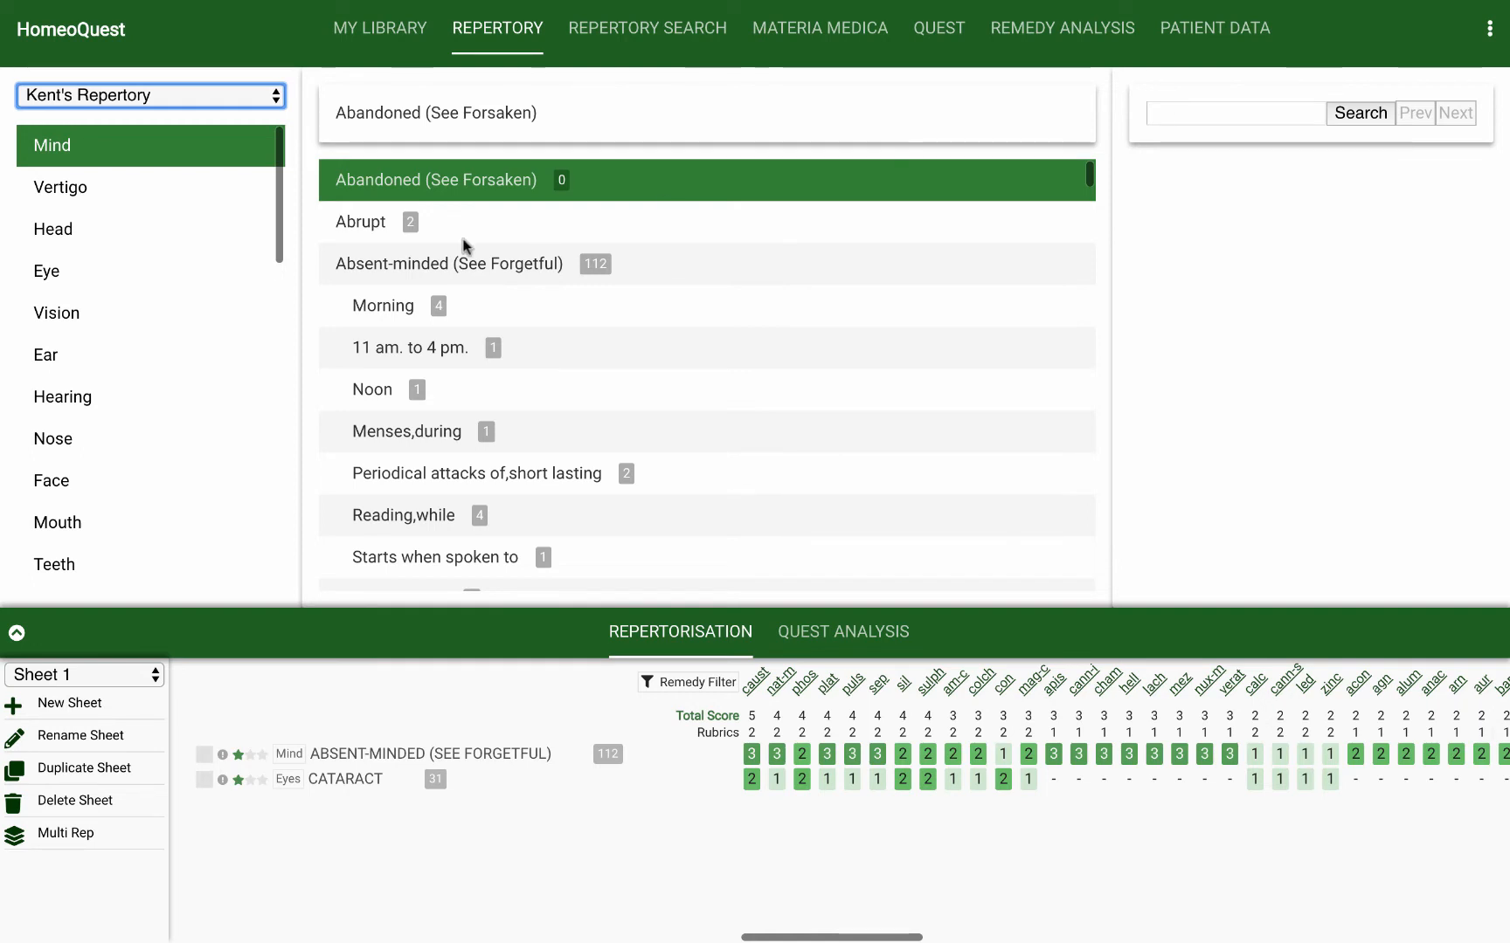
pyautogui.click(71, 232)
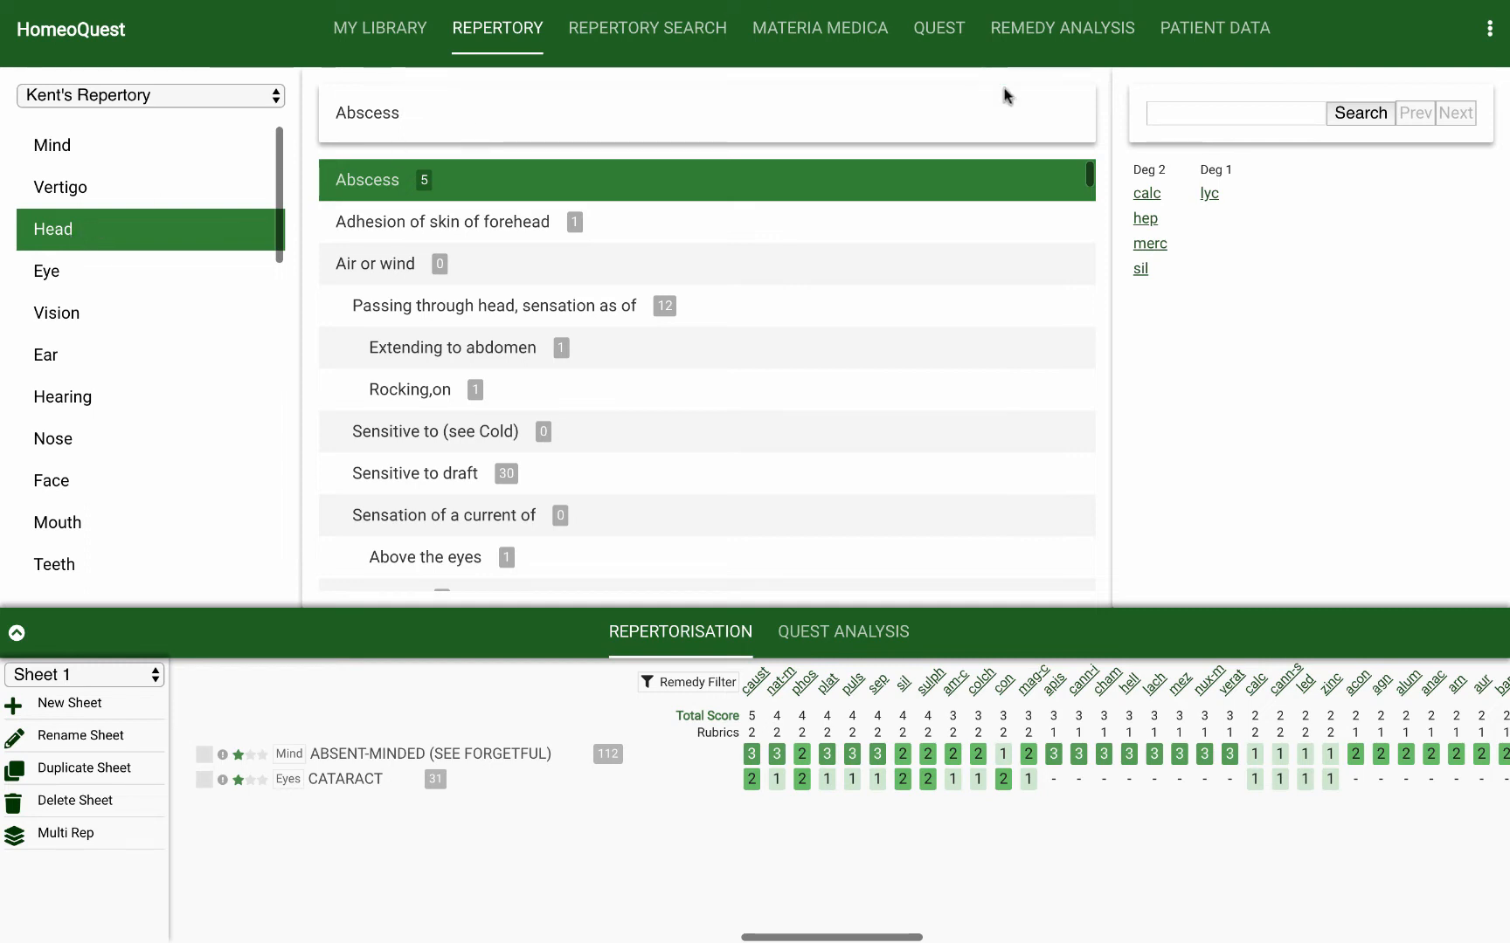
pyautogui.click(1167, 110)
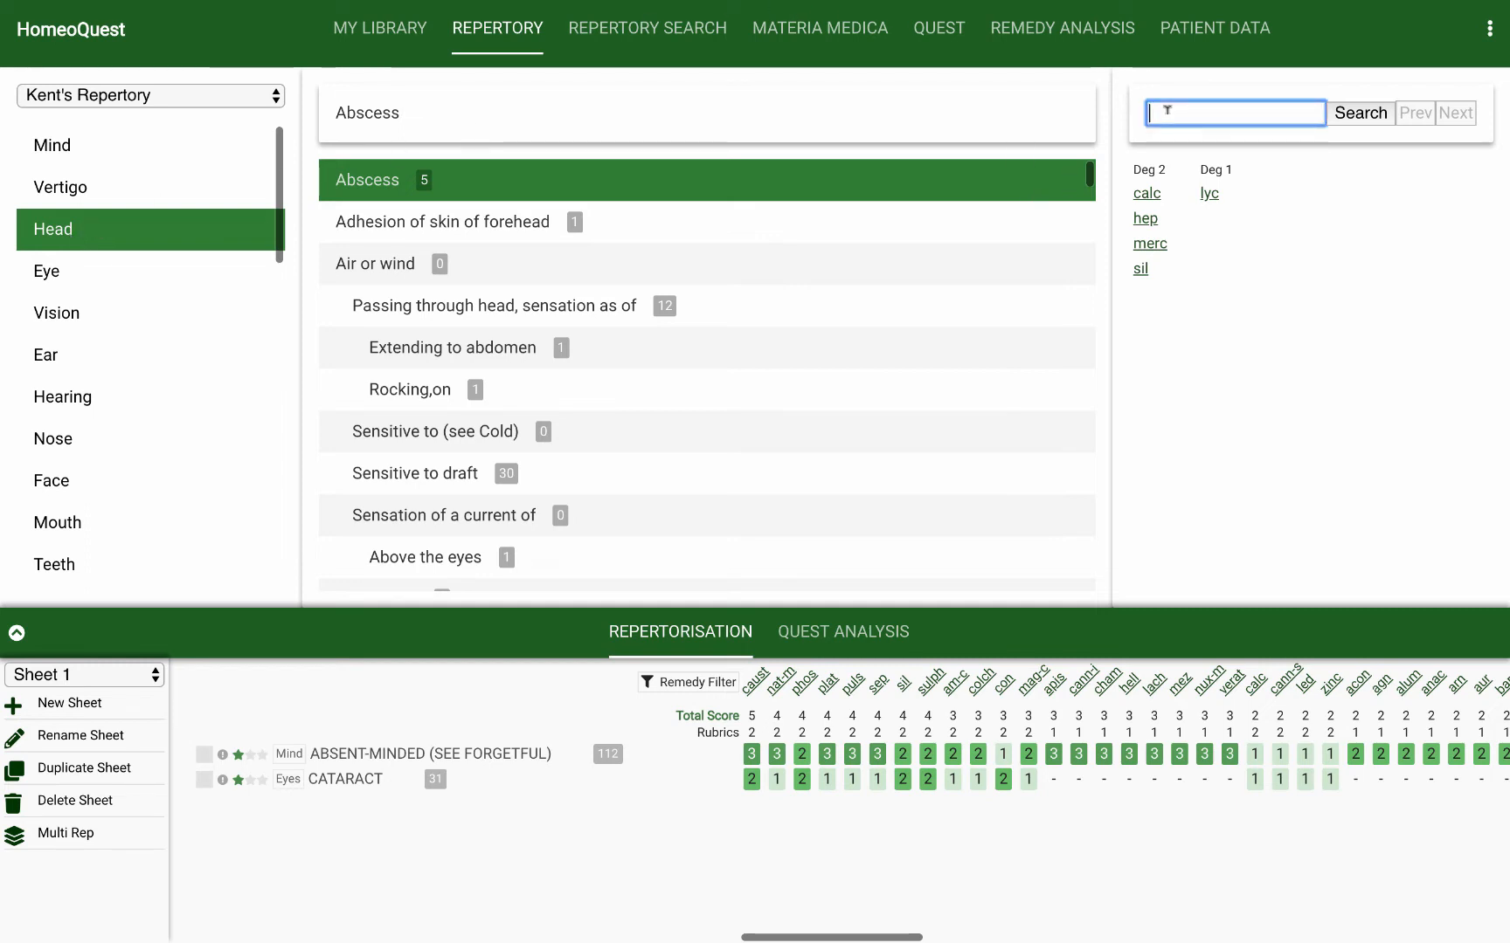
pyautogui.write('cold')
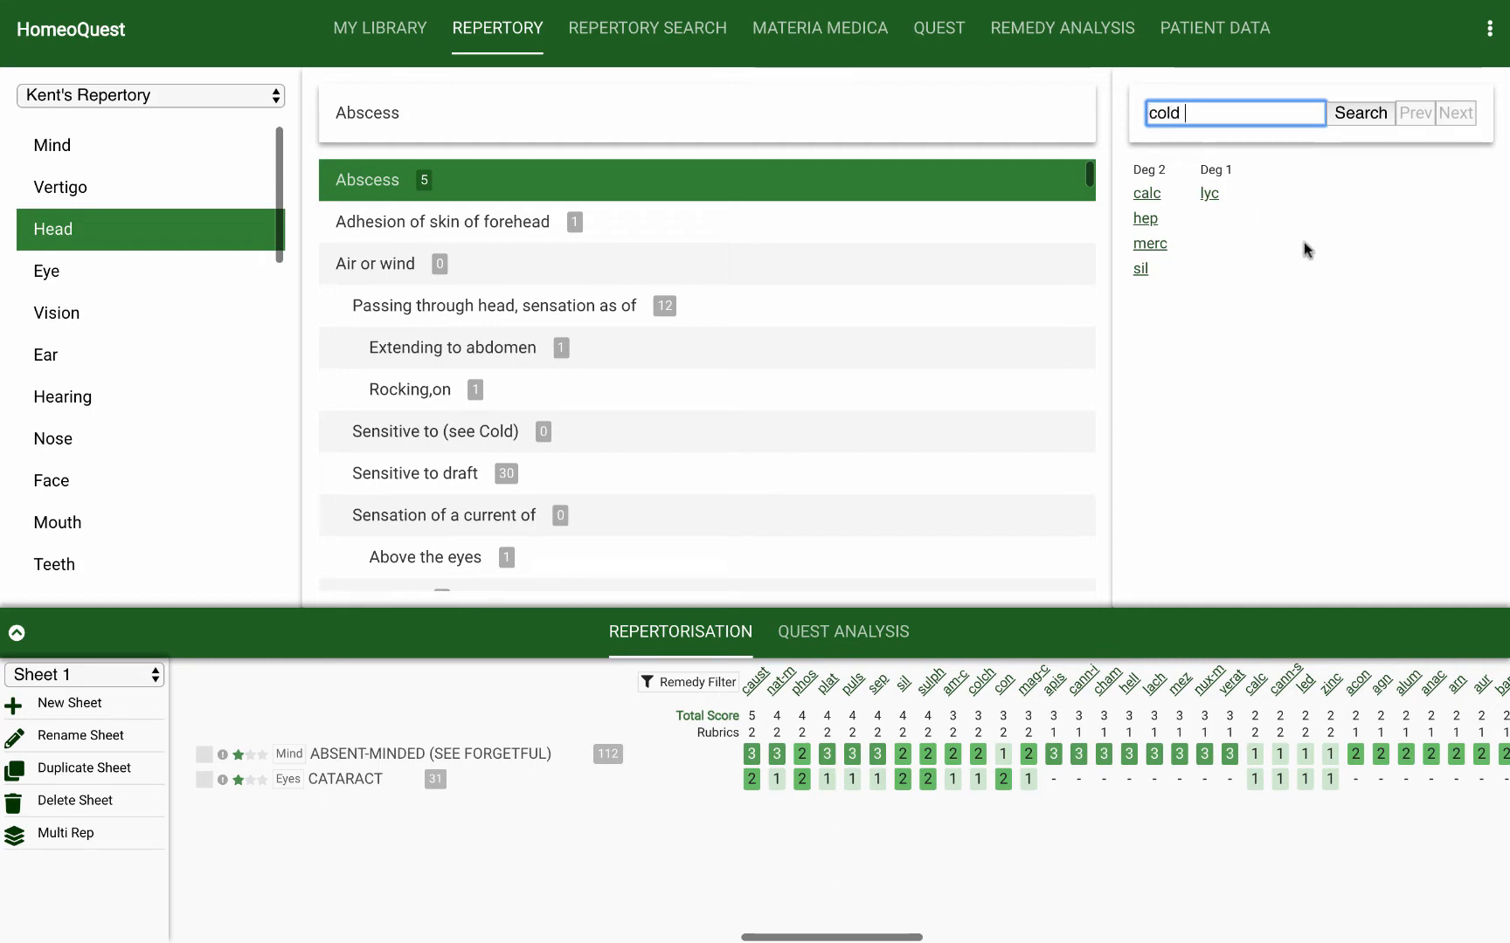
pyautogui.write(' air agg')
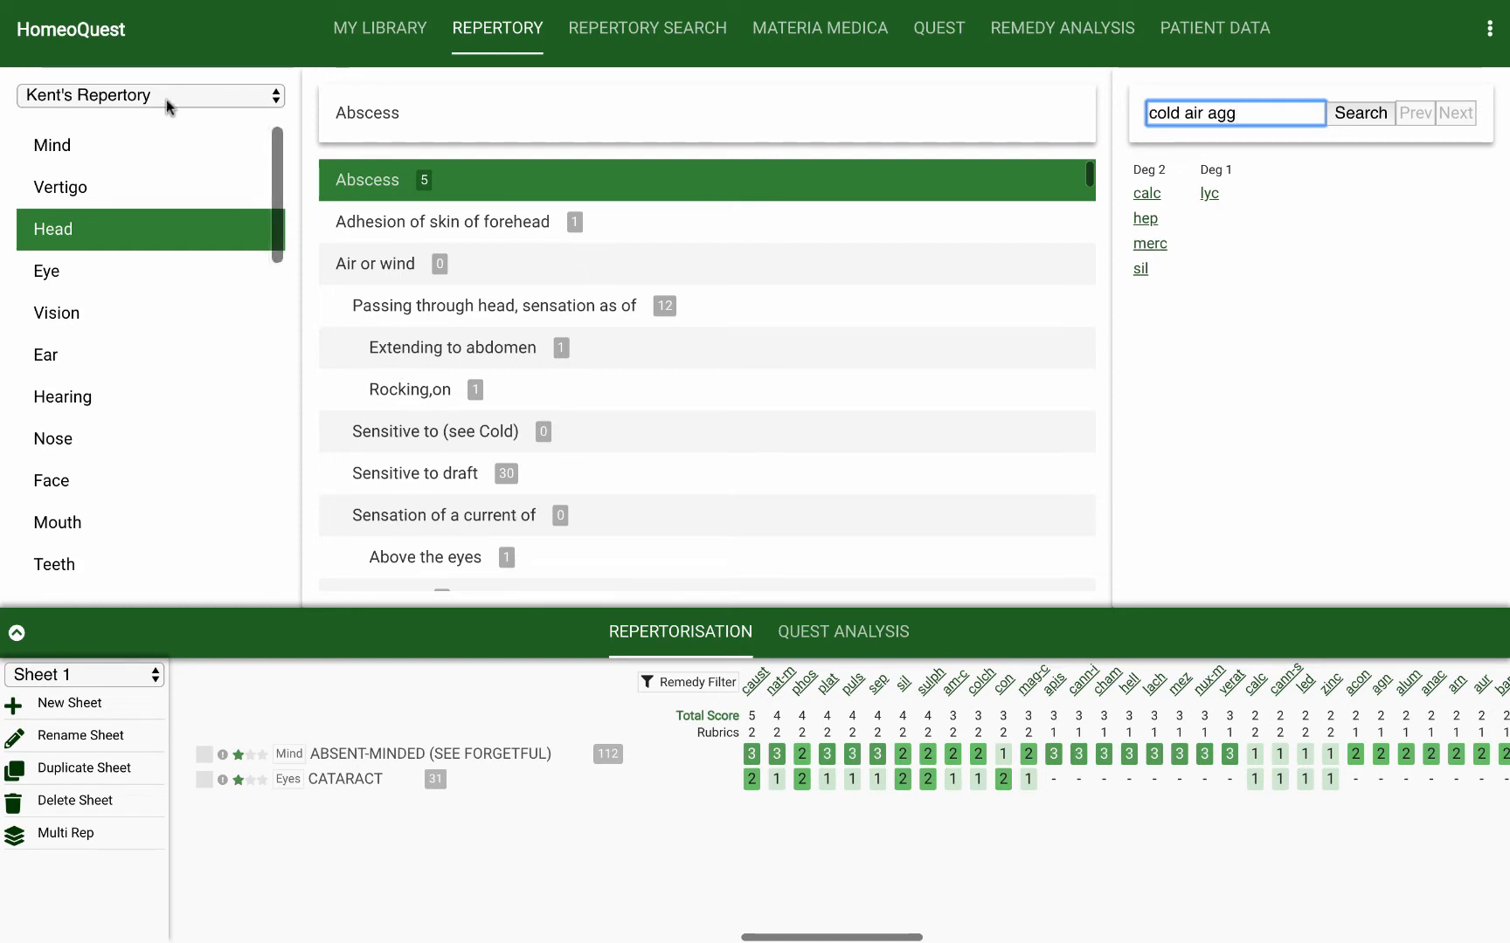
pyautogui.click(1348, 114)
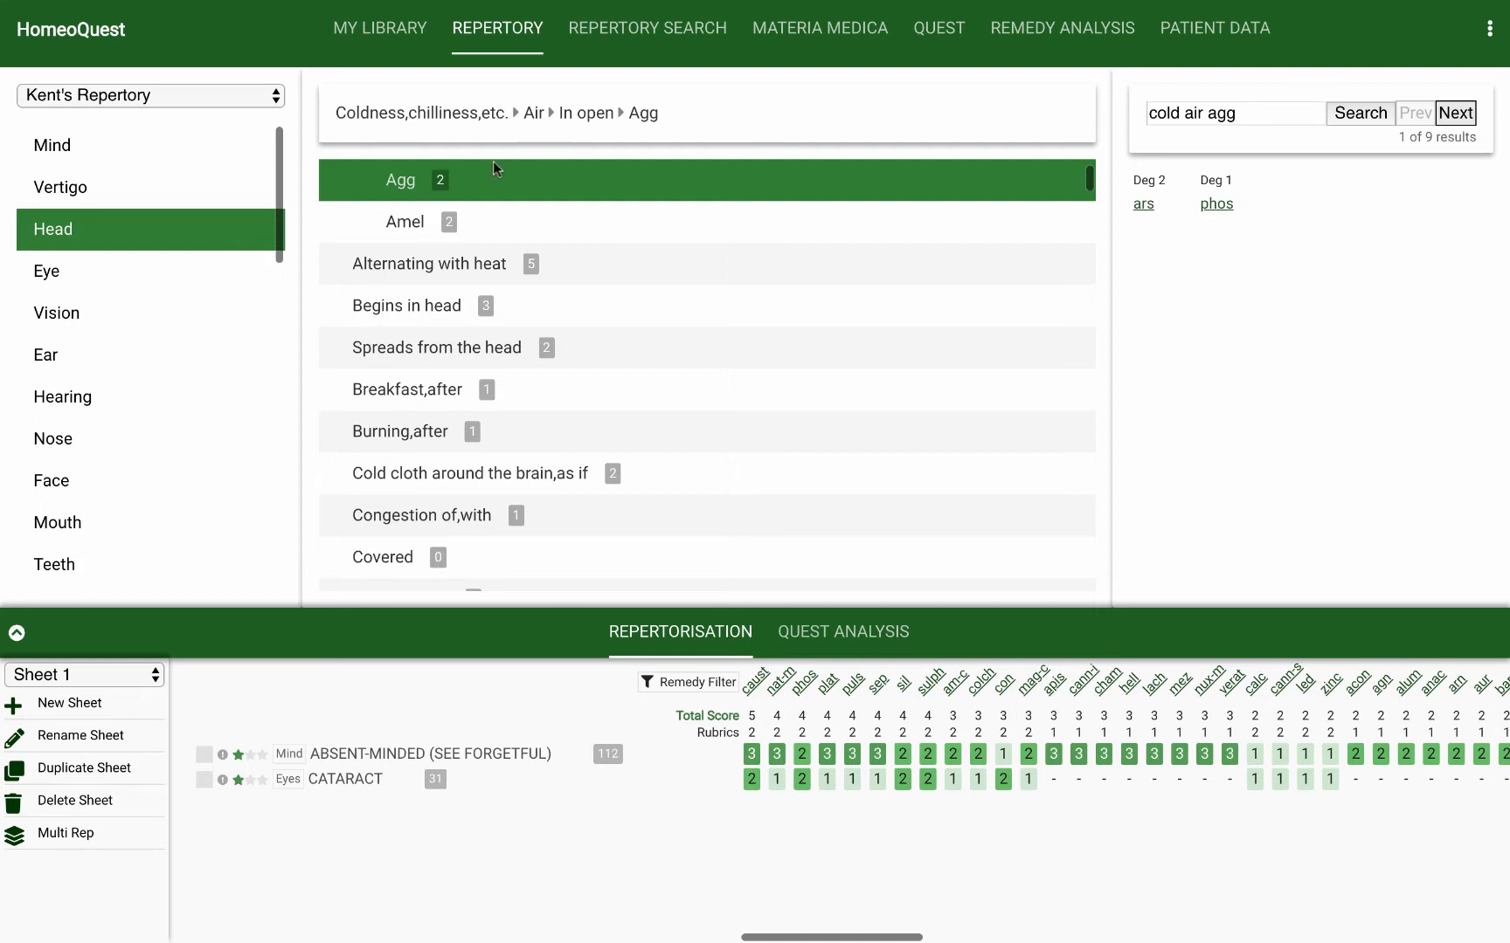
# Step: Browse the search matches and add the rubric Pain,headache in general > Forehead,in > Air,cold > Agg to the repertorisation on Sheet 1
pyautogui.click(1453, 113)
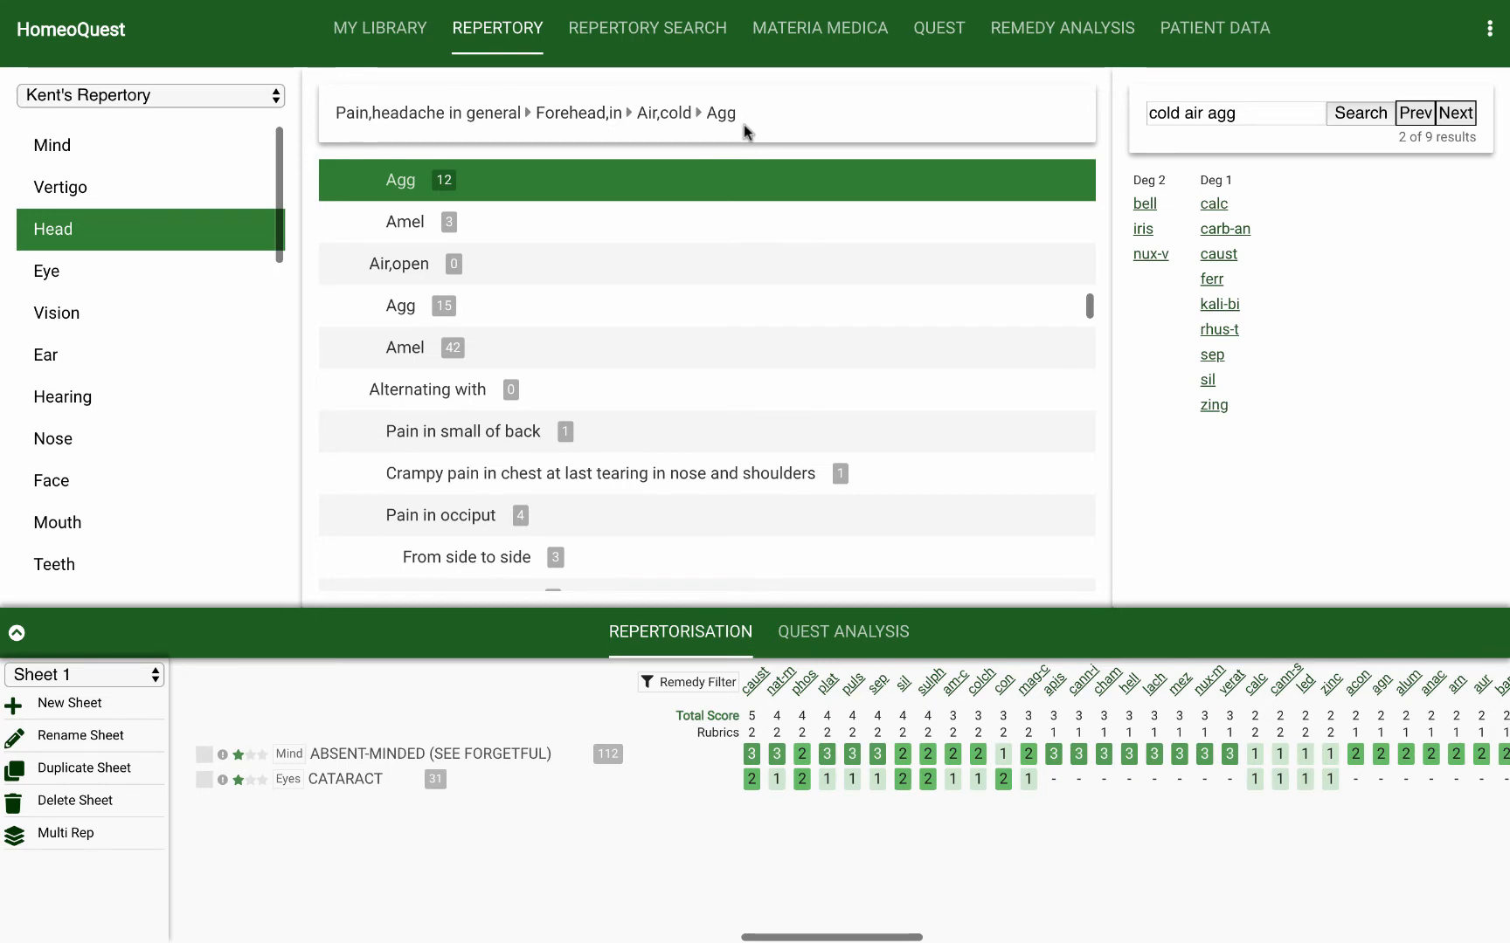
pyautogui.click(1455, 113)
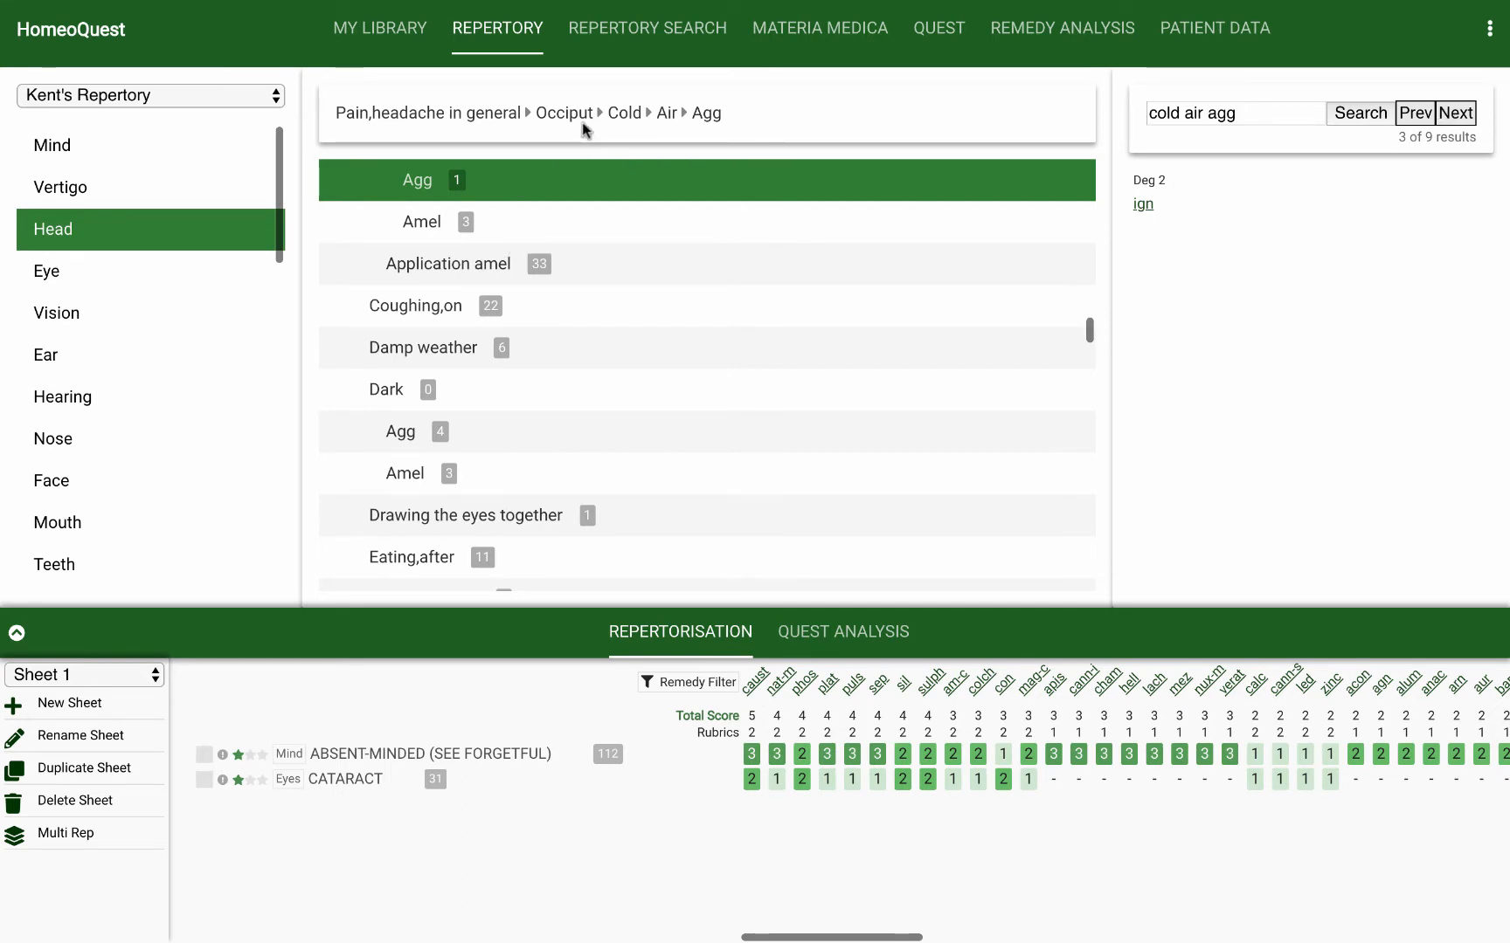
pyautogui.click(1455, 116)
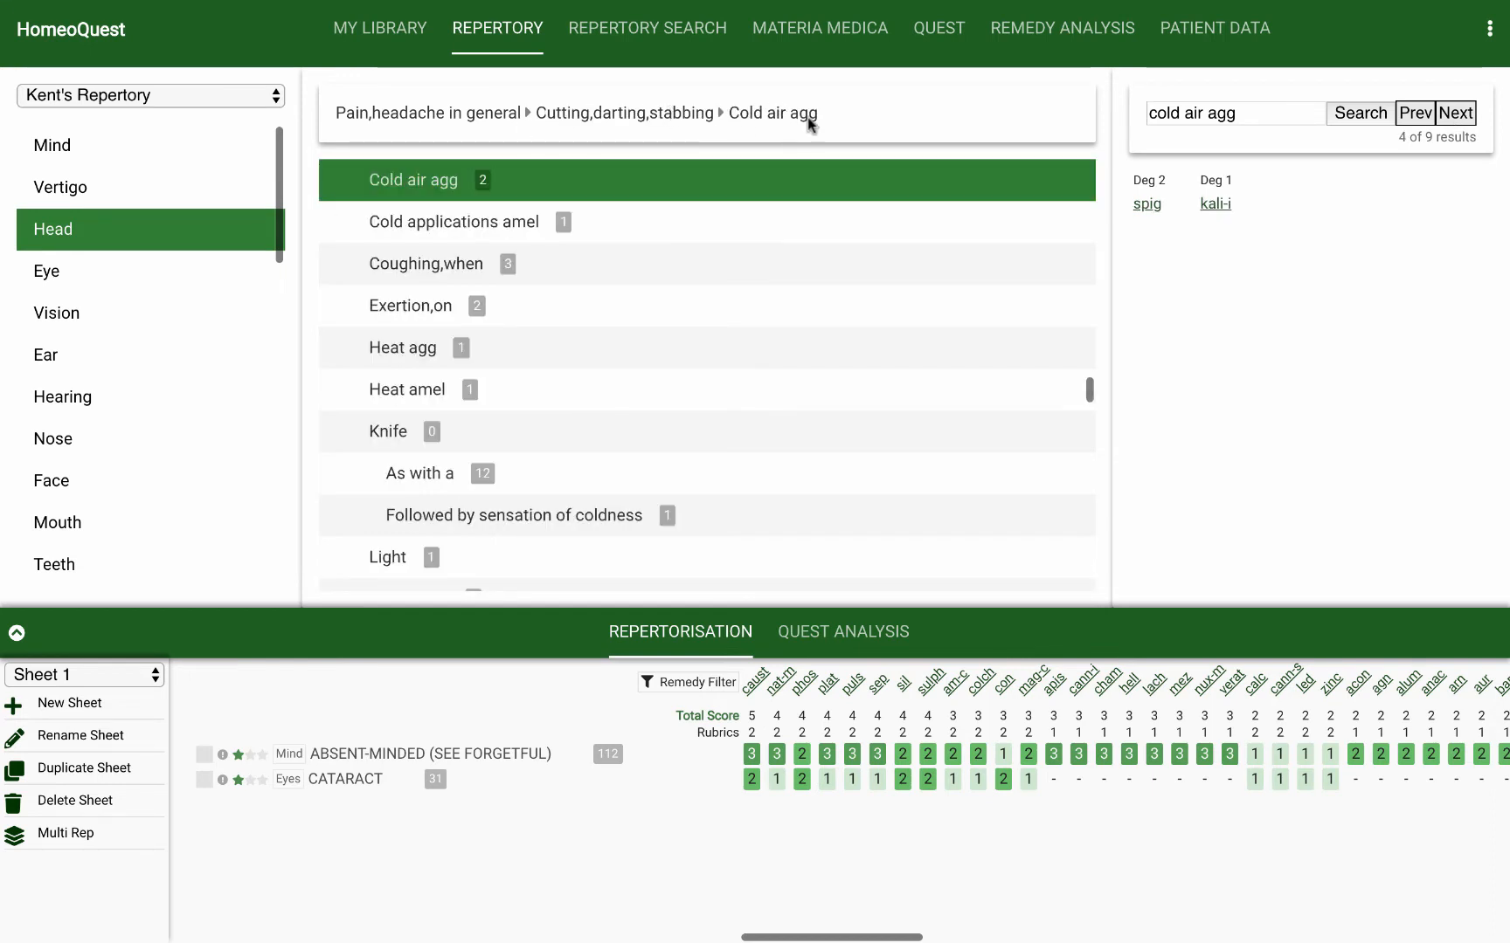
pyautogui.click(1412, 117)
pyautogui.click(1452, 118)
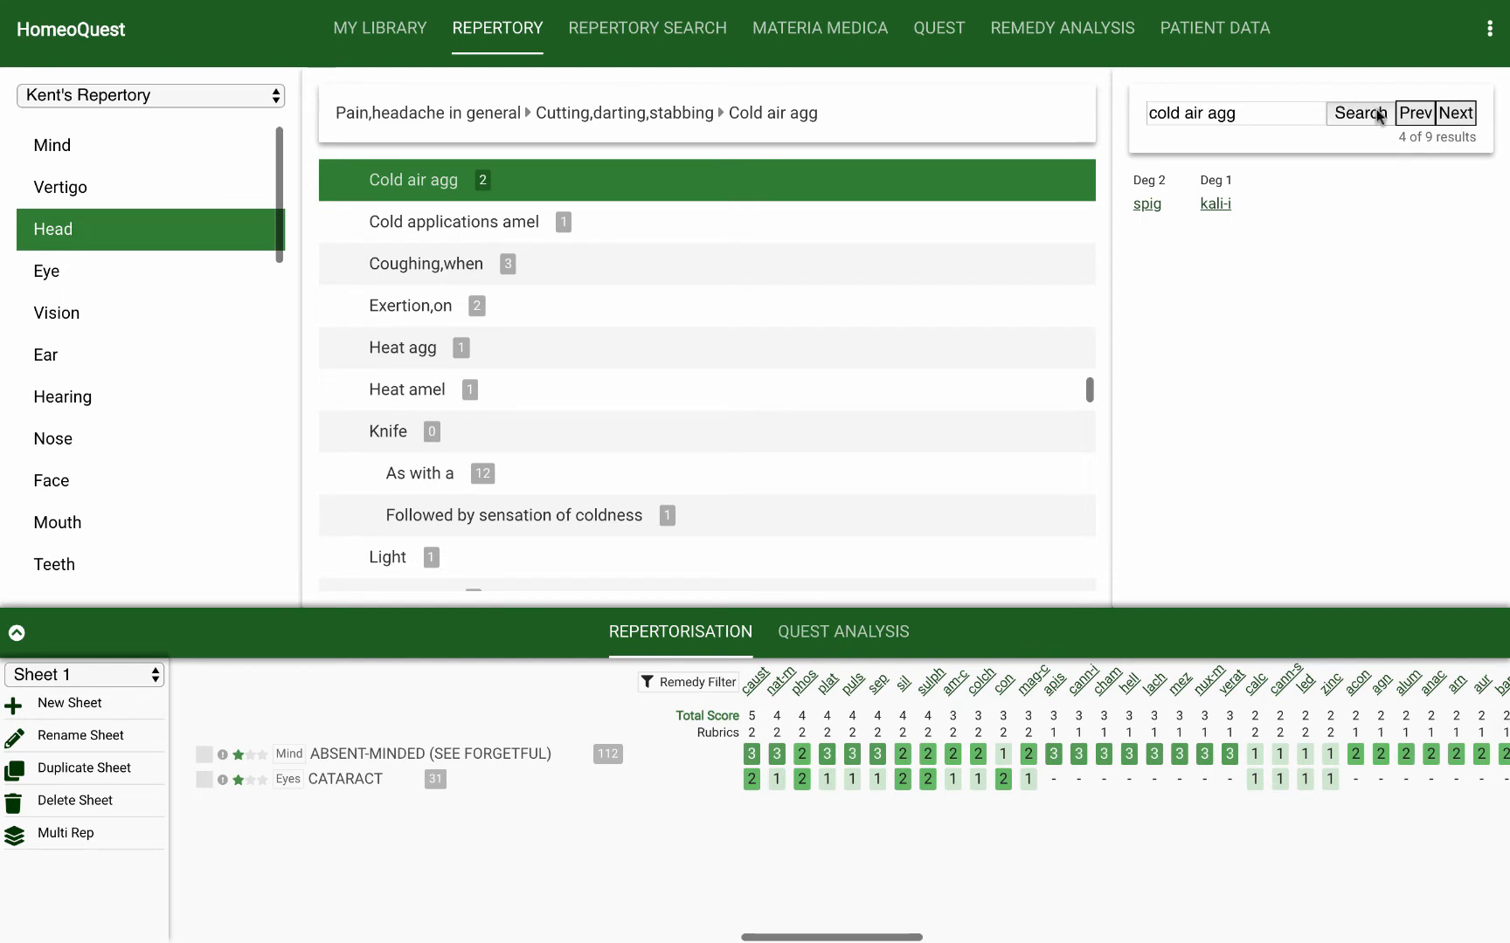
pyautogui.click(1415, 112)
pyautogui.click(1416, 112)
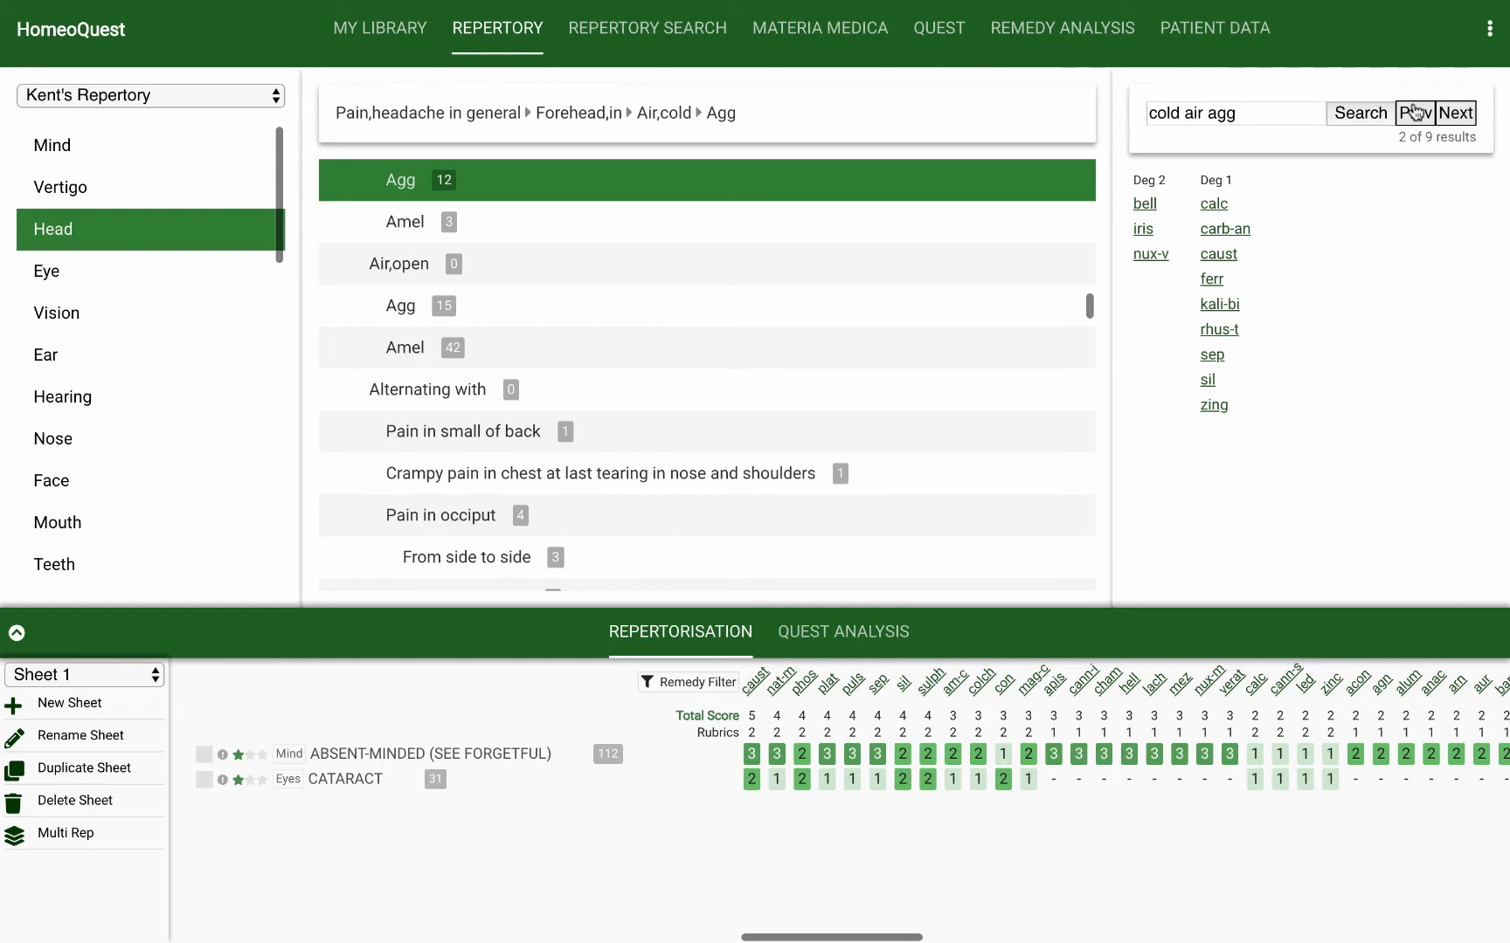
pyautogui.click(1415, 112)
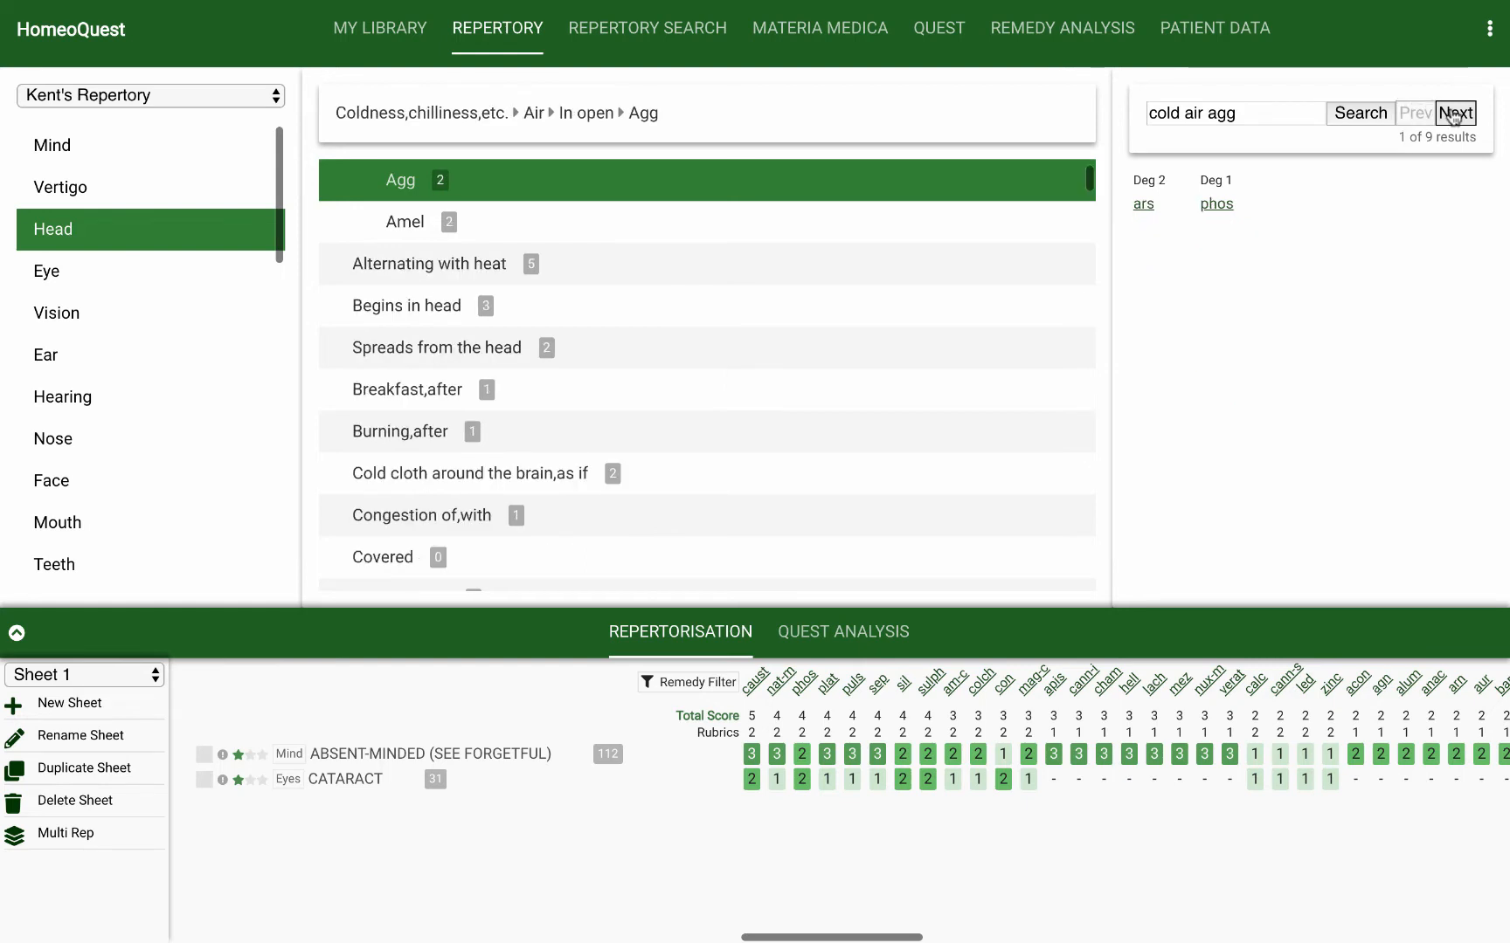
pyautogui.click(1453, 113)
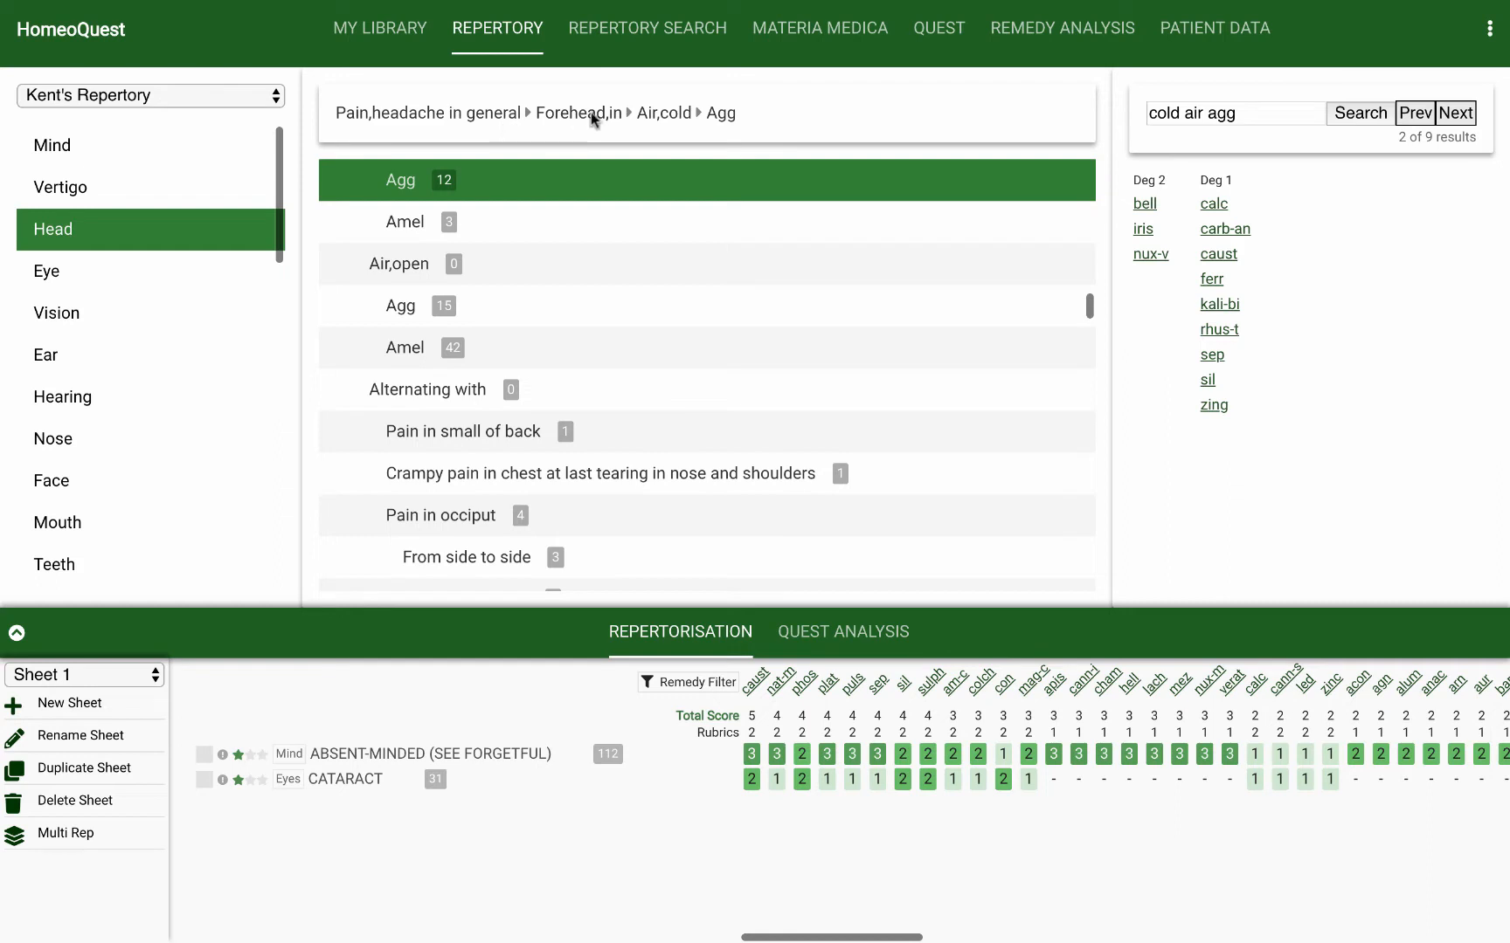
pyautogui.doubleClick(390, 182)
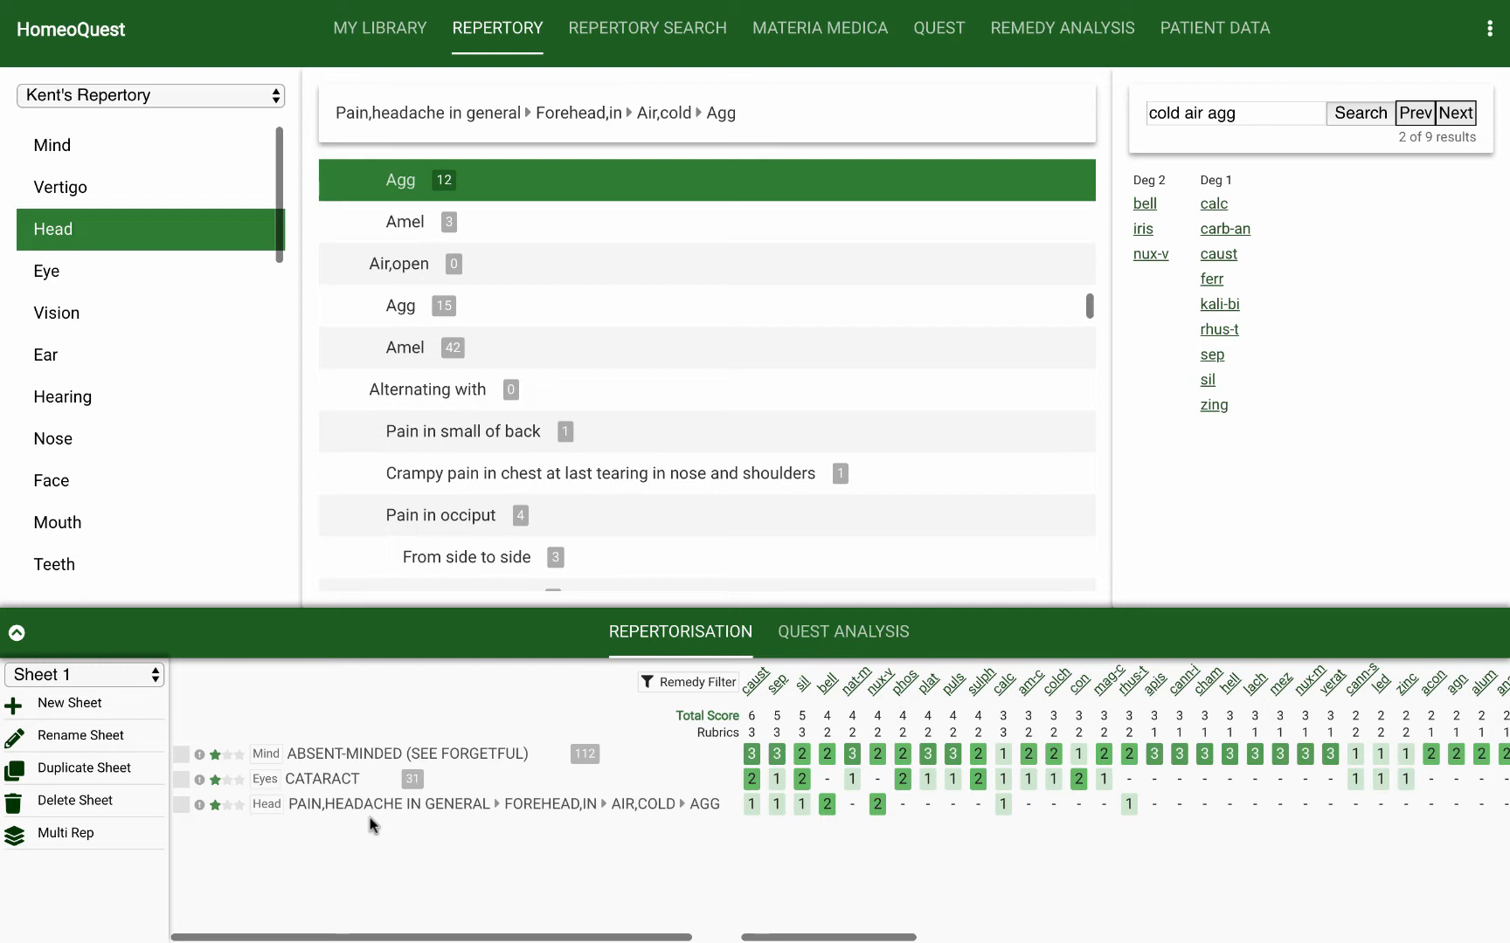
# Step: Add the rubric Acute from Kent's Hearing chapter to the repertorisation on Sheet 1
pyautogui.click(94, 397)
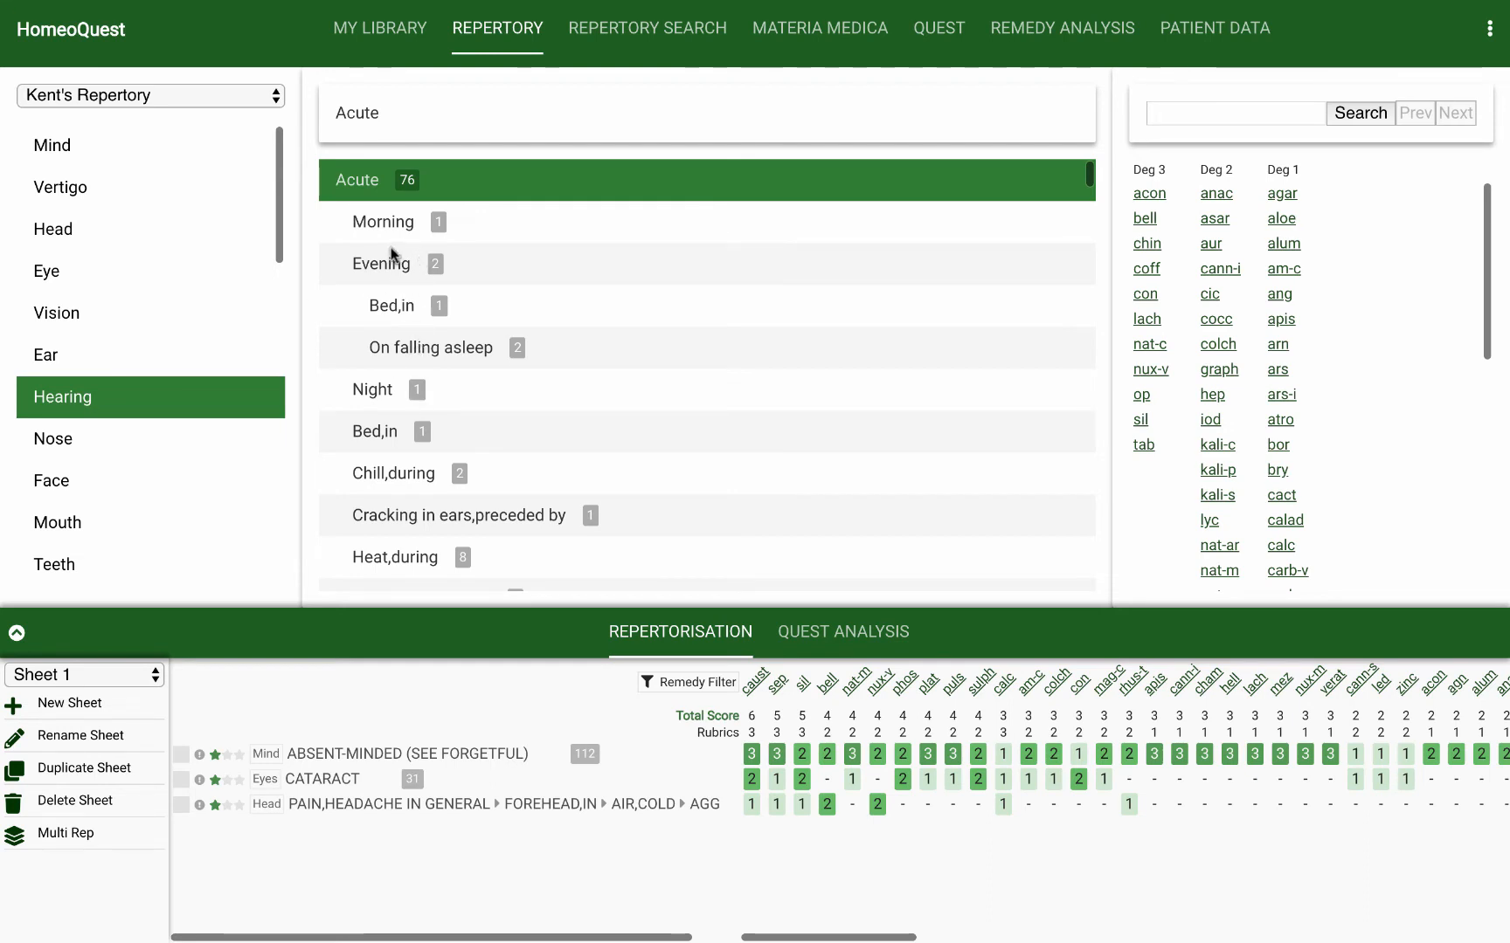
pyautogui.doubleClick(359, 180)
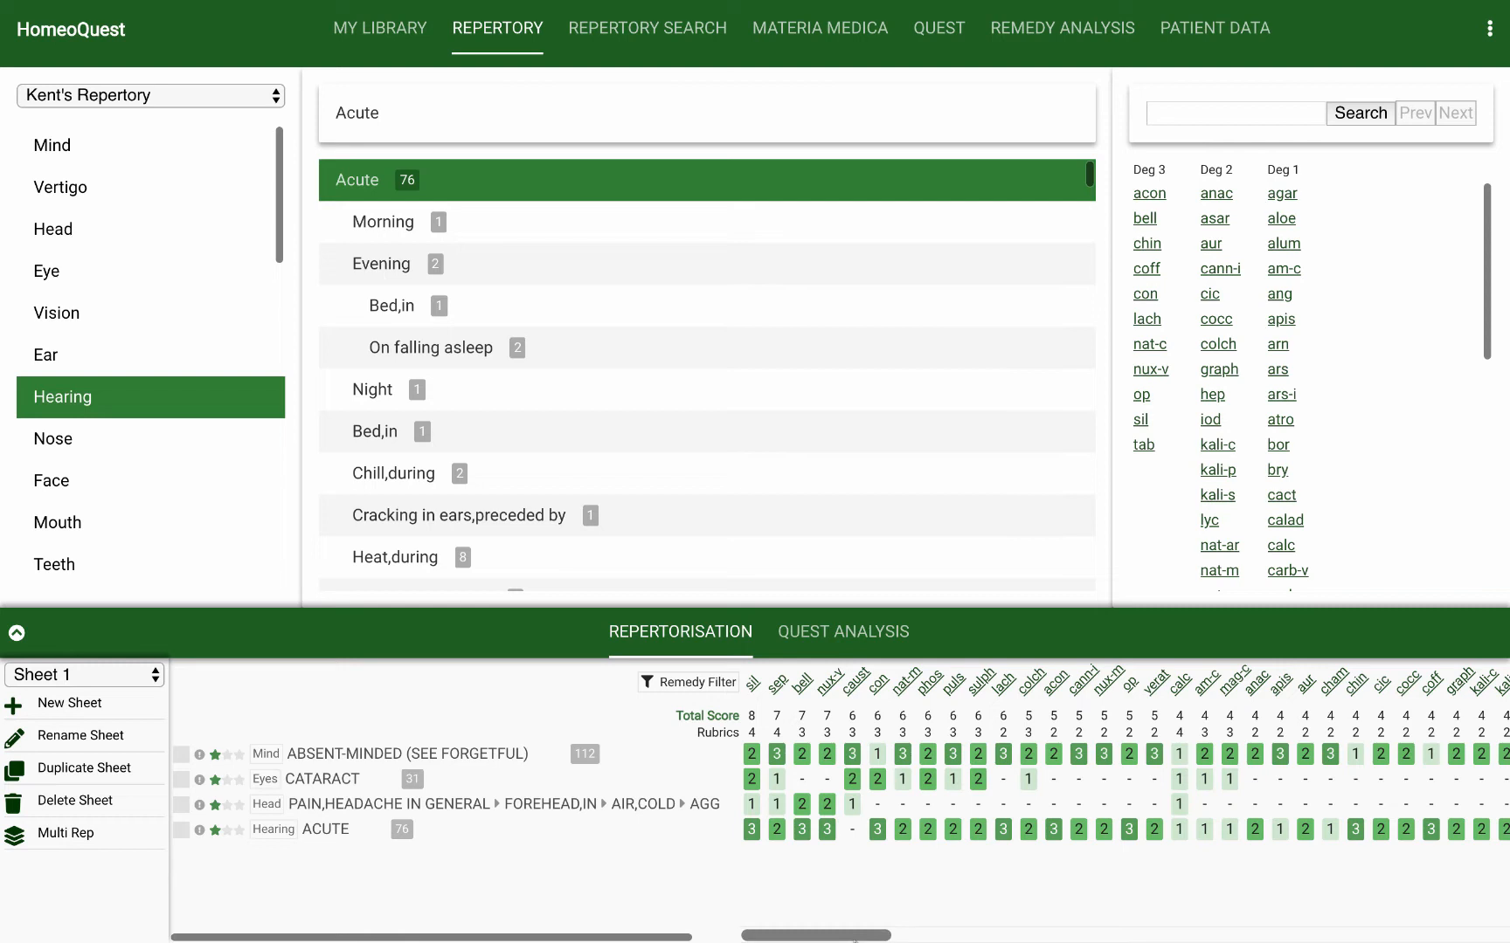
# Step: Open the materia medica entry for sil from the repertorisation and view it in Boenninghausen's Characteristics Materia Medica
pyautogui.click(753, 686)
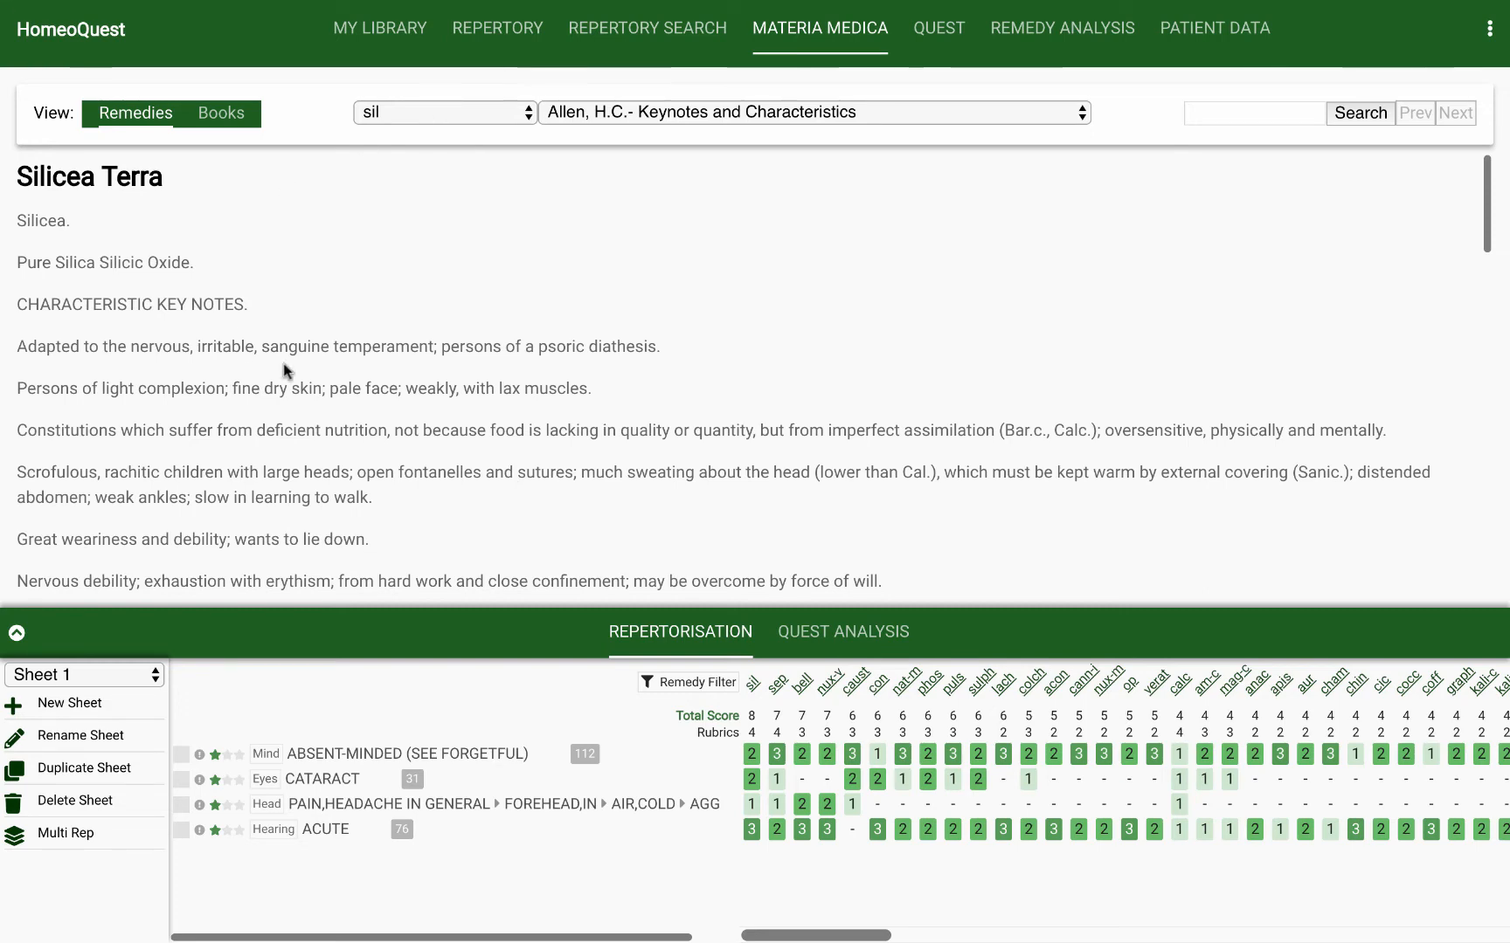
pyautogui.click(742, 114)
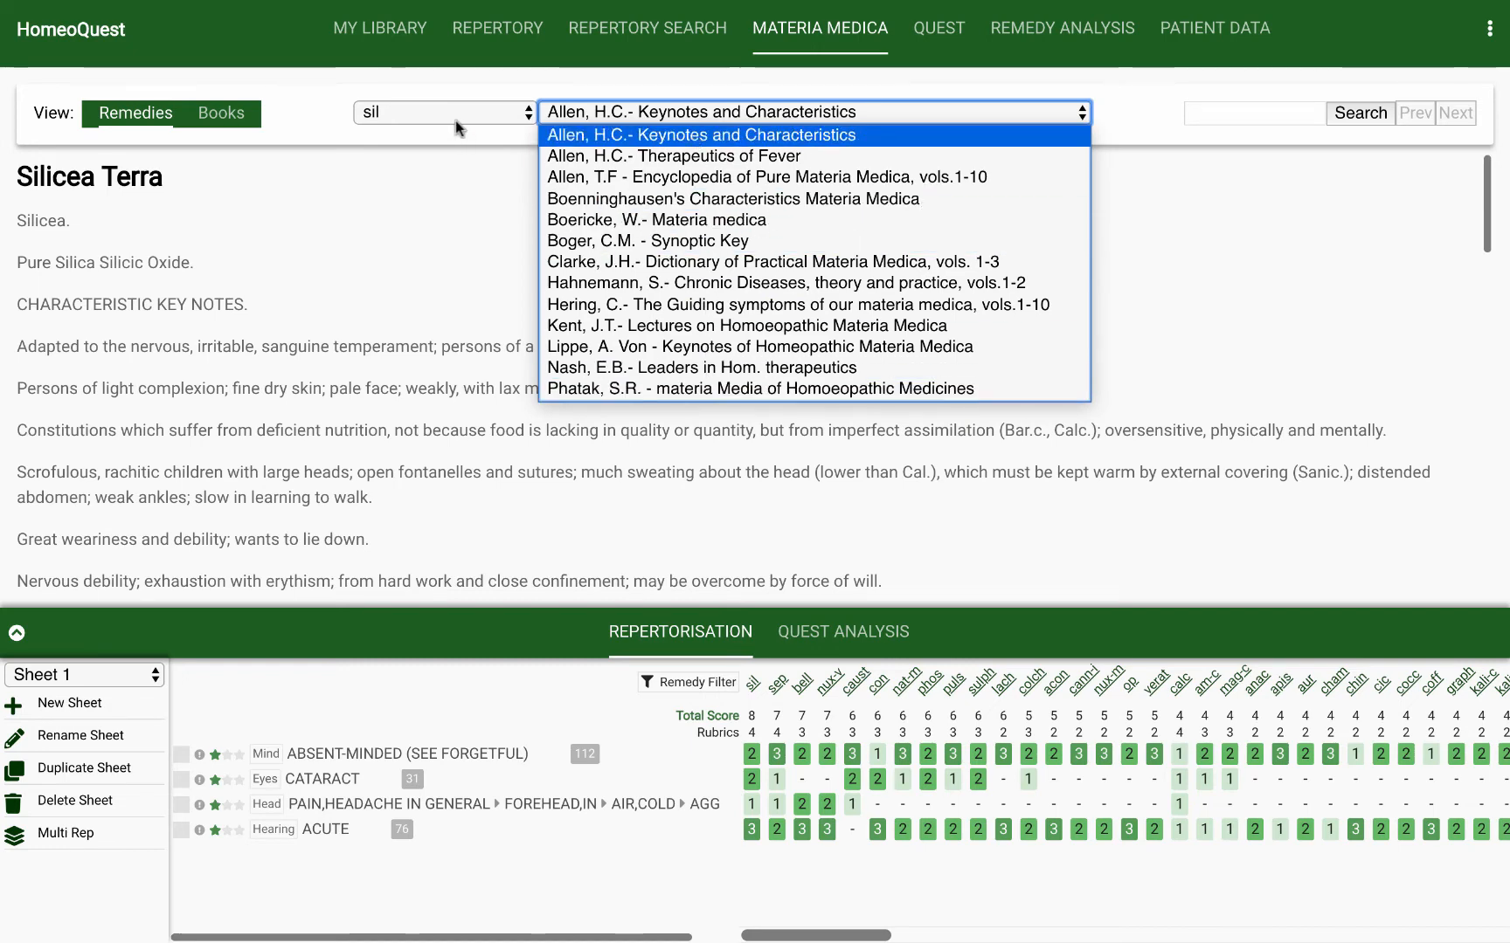
pyautogui.click(449, 156)
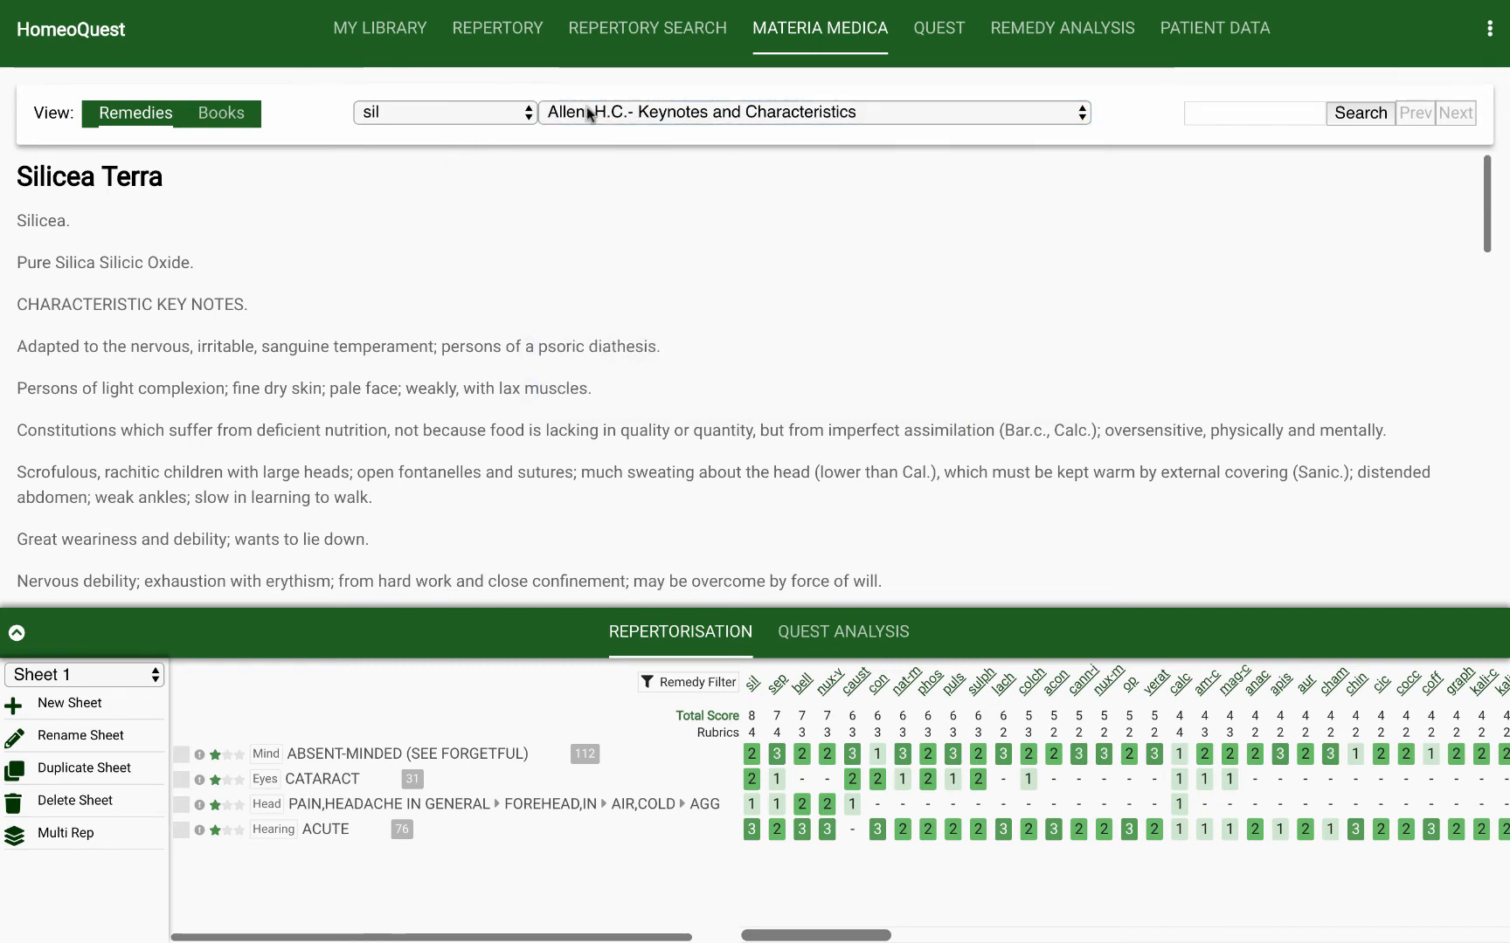
pyautogui.click(707, 112)
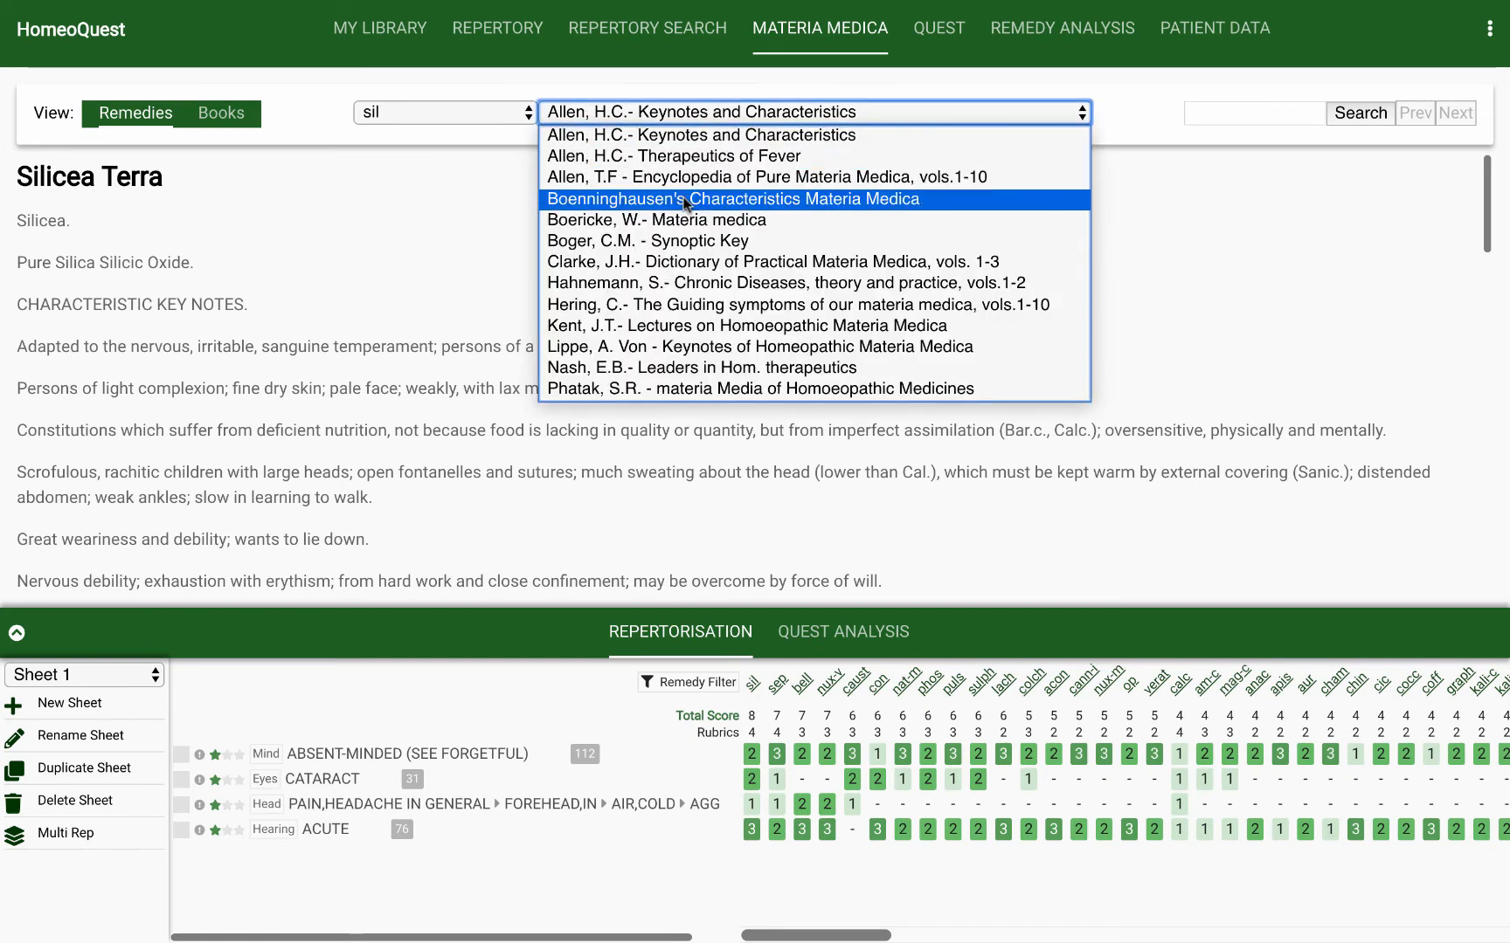
pyautogui.click(683, 193)
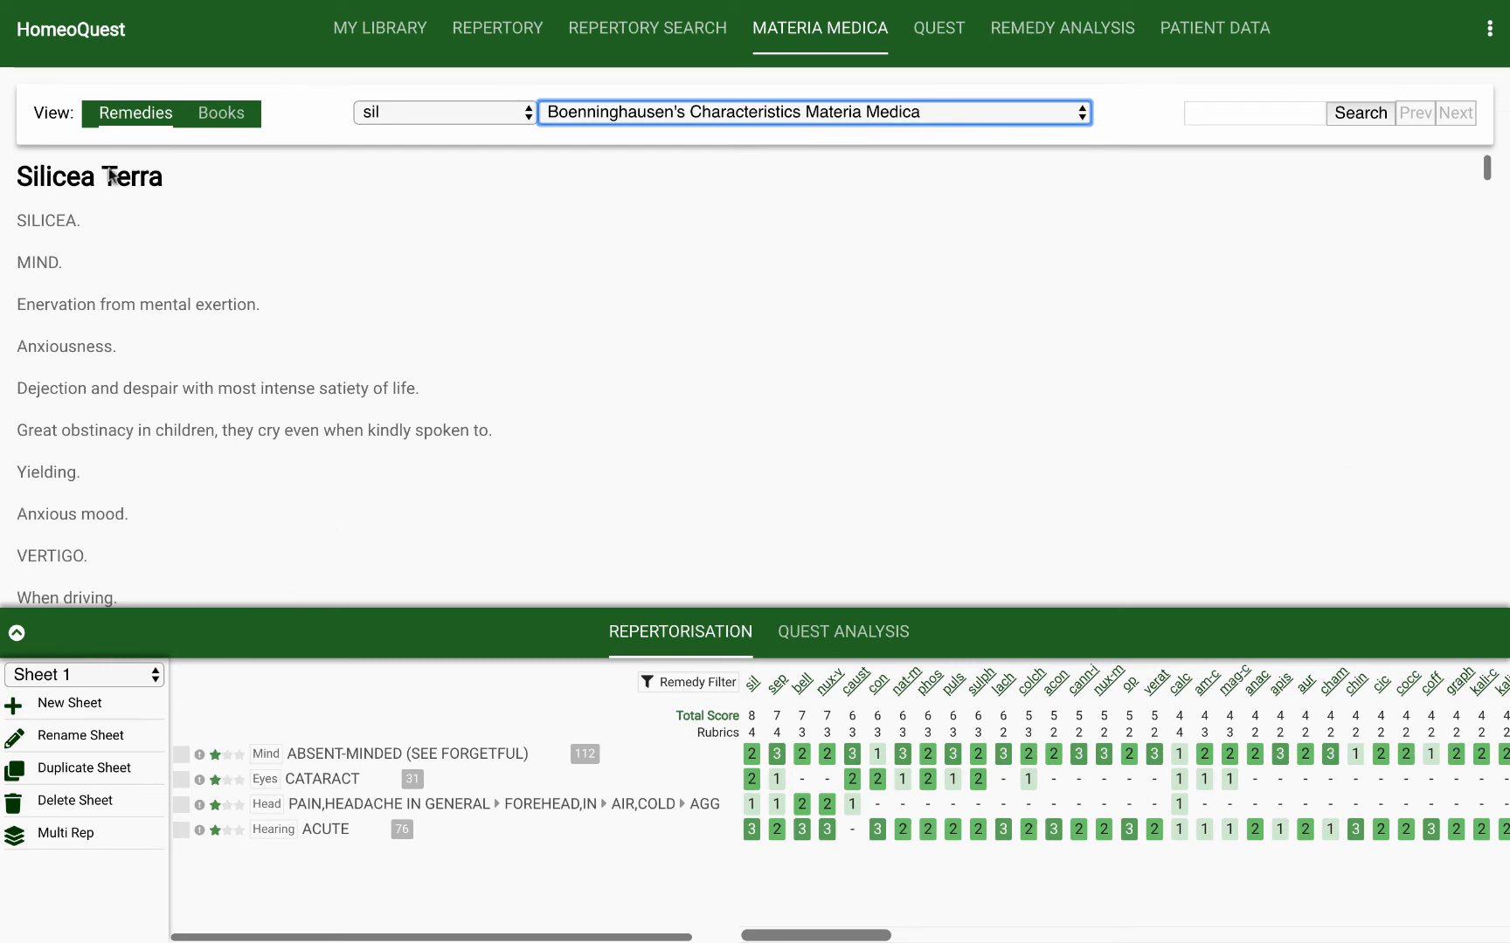
# Step: View Silicea Terra in Boericke's Materia medica, Clarke's Dictionary of Practical Materia Medica and Kent's Lectures on Homoeopathic Materia Medica
pyautogui.click(626, 111)
pyautogui.click(633, 222)
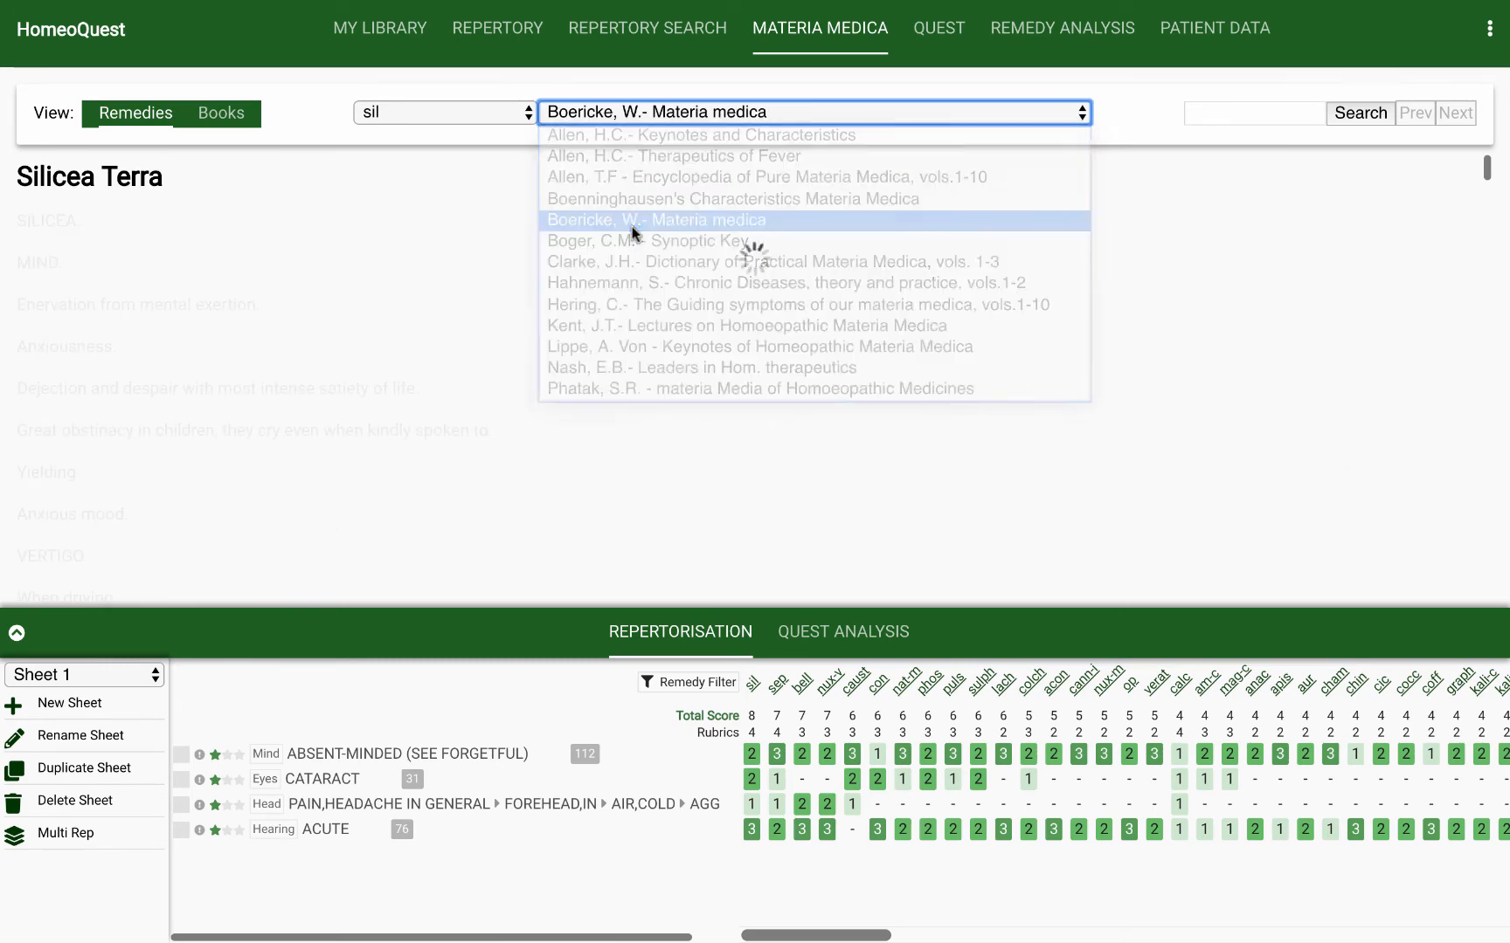
pyautogui.click(629, 122)
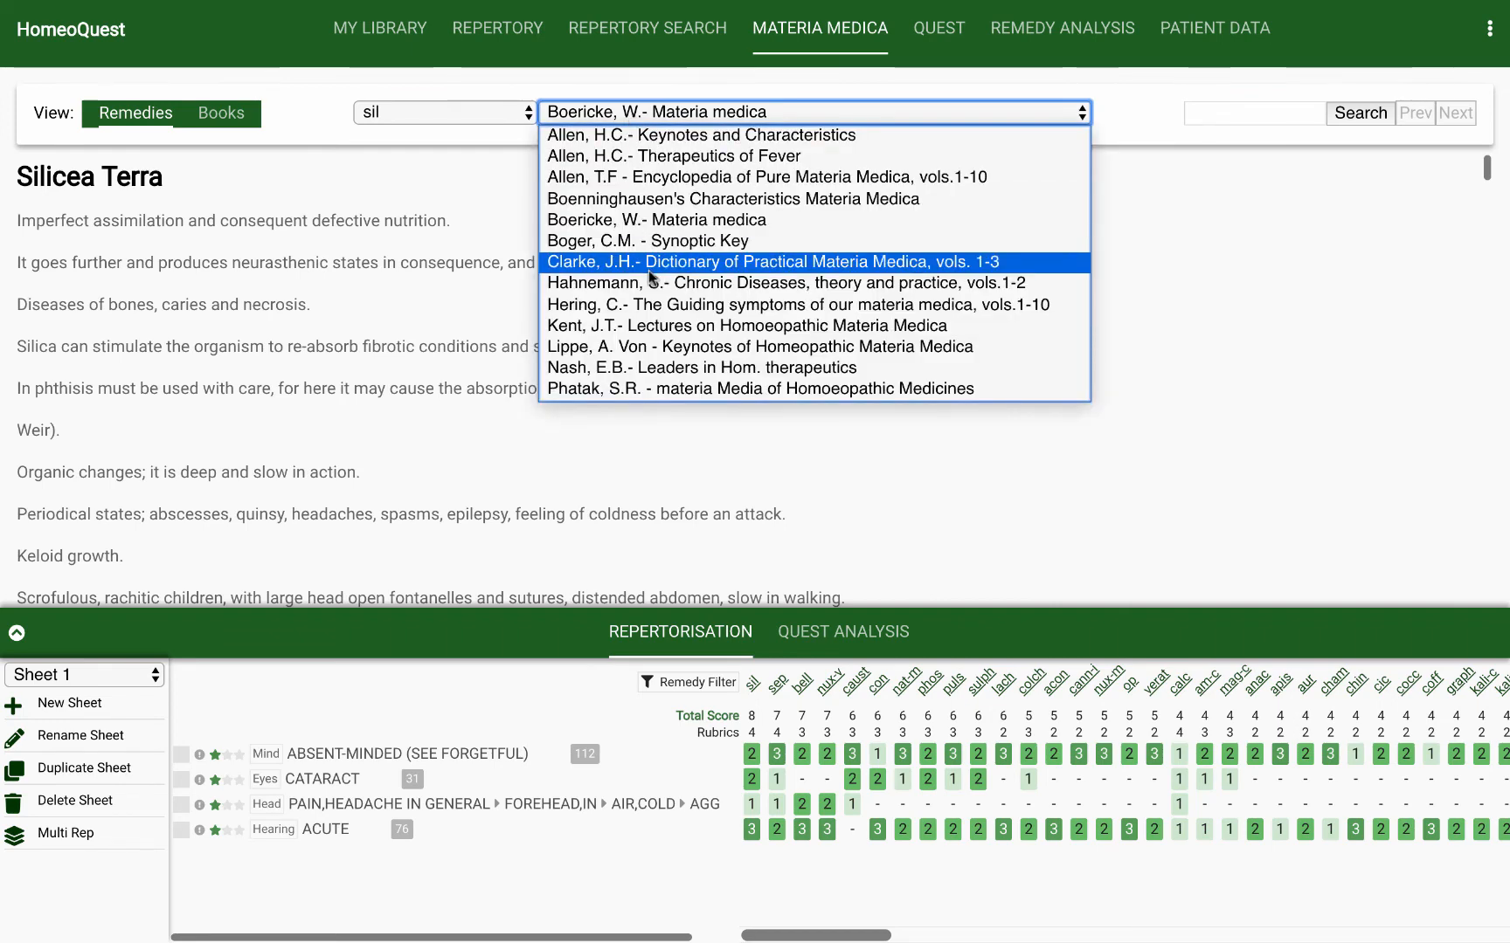
pyautogui.click(648, 266)
pyautogui.click(656, 111)
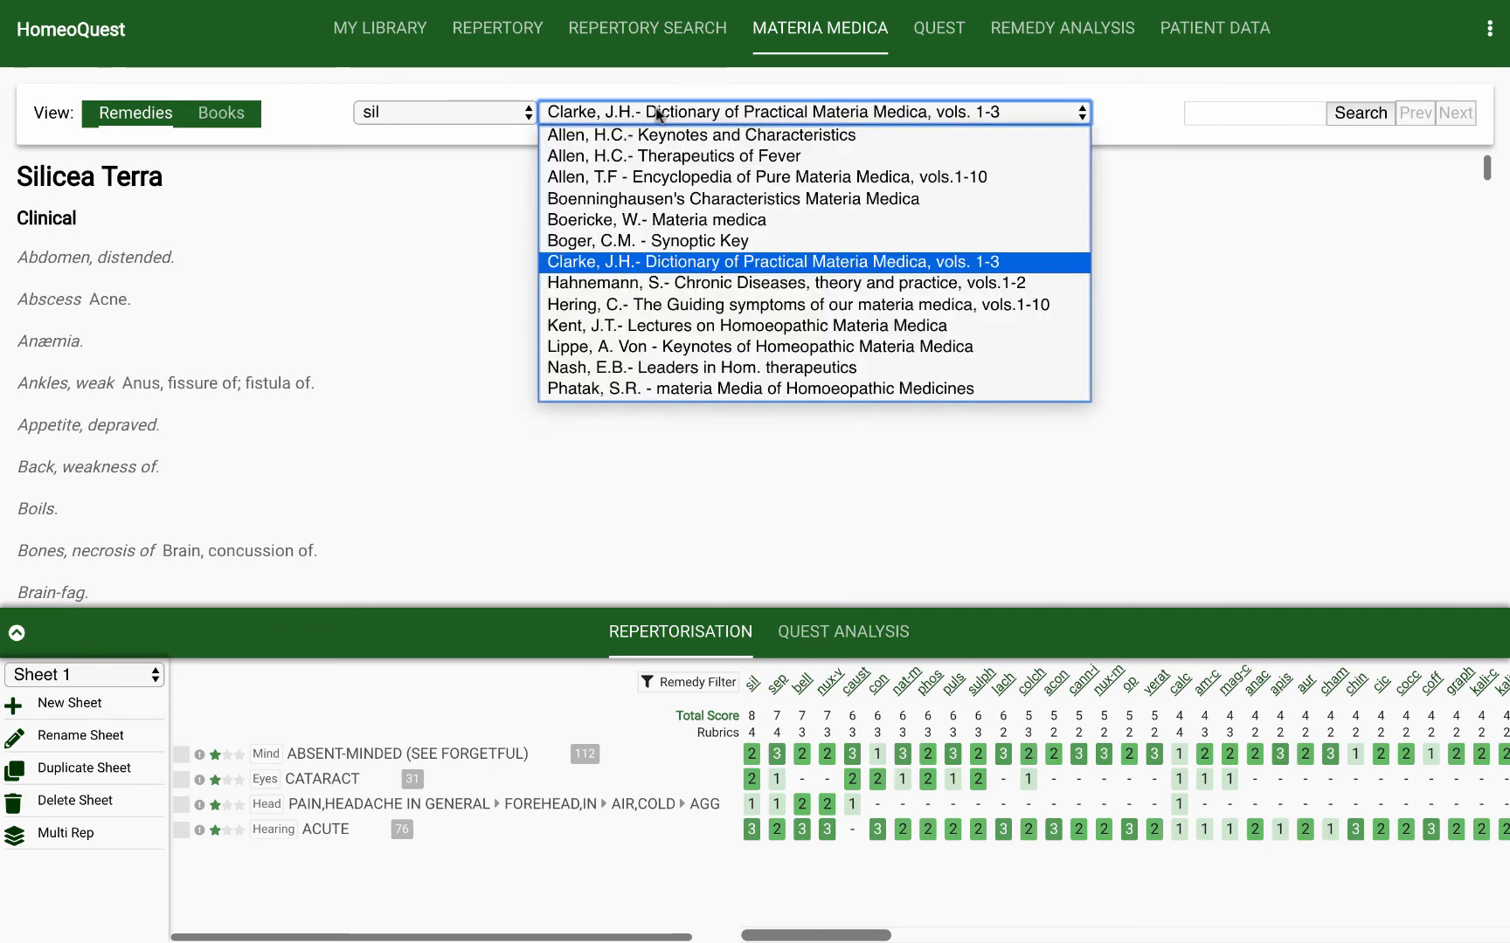
pyautogui.click(655, 327)
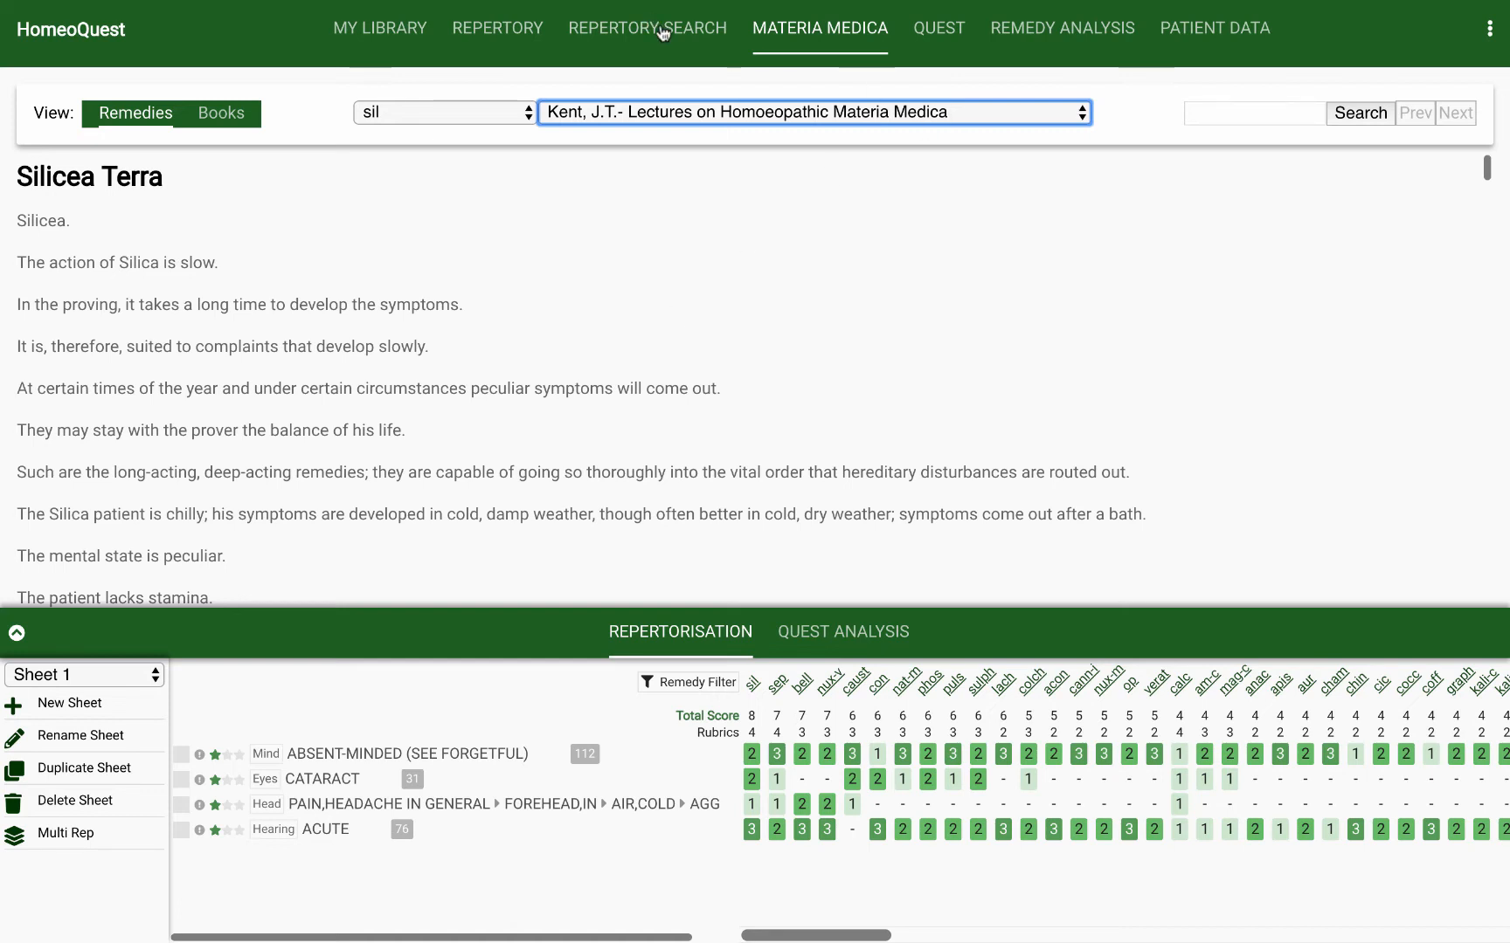
# Step: From the Acute rubric's remedies, open anac and view it in Allen's Encyclopedia of Pure Materia Medica and Boericke's Materia medica
pyautogui.click(504, 27)
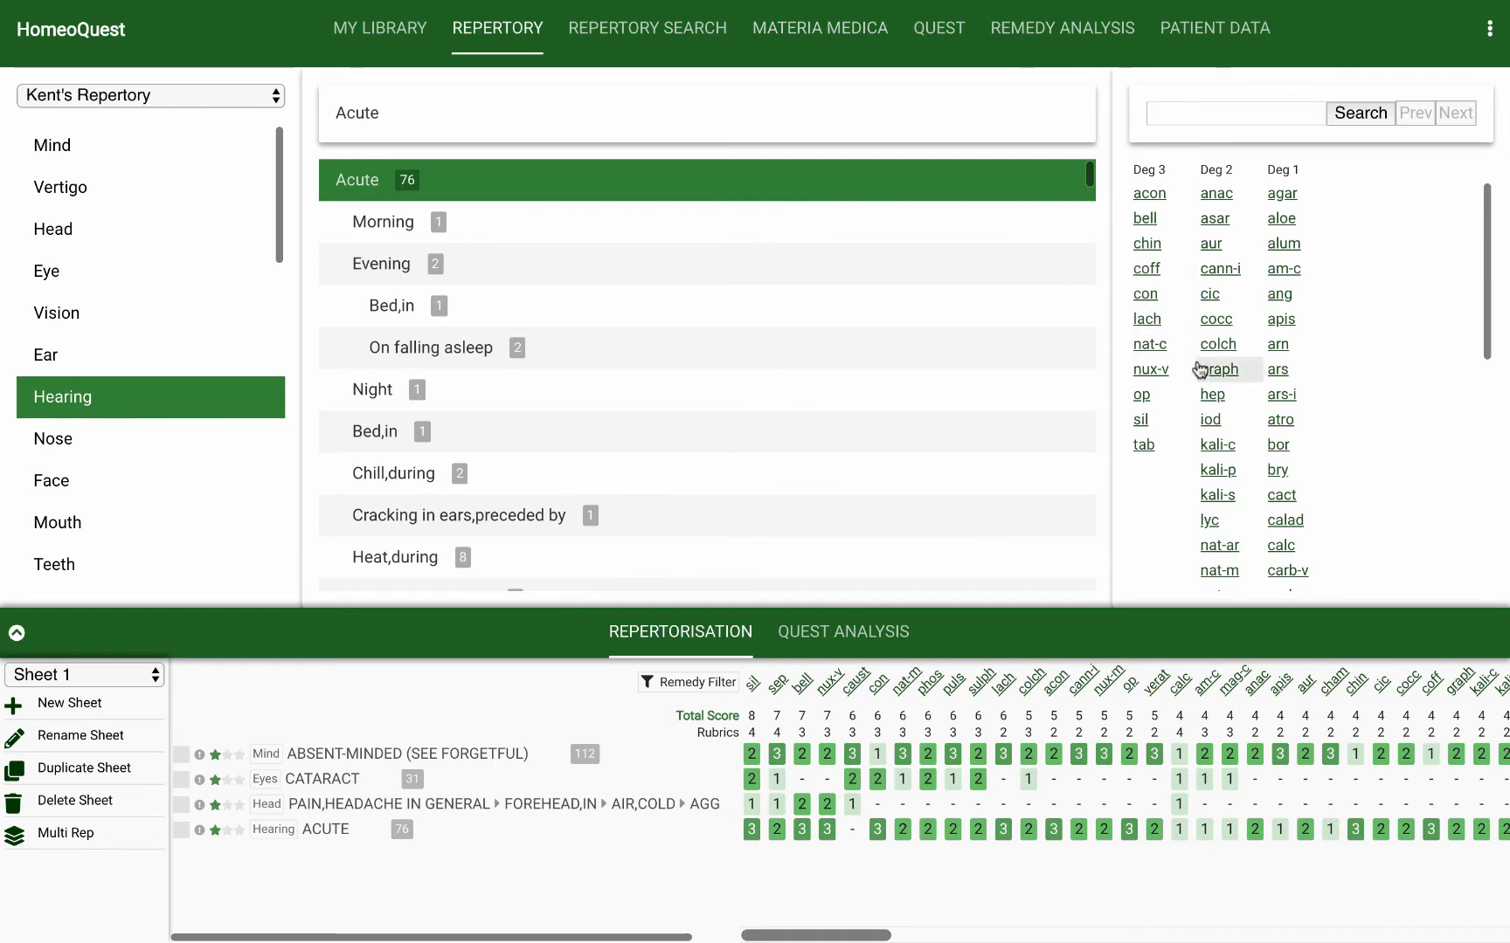
pyautogui.click(1217, 194)
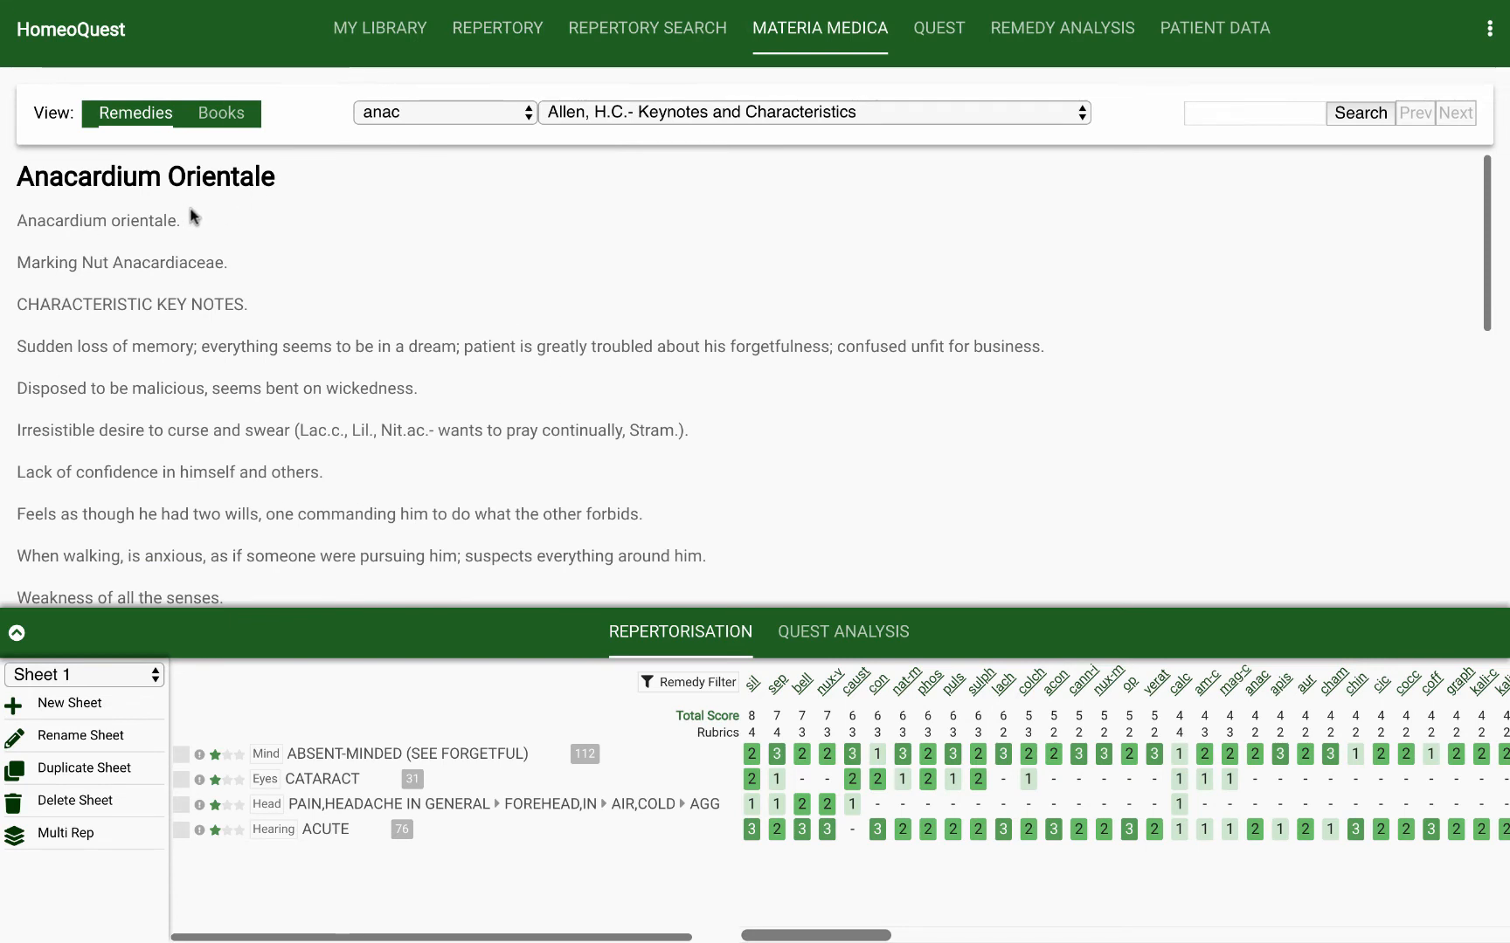
pyautogui.click(818, 114)
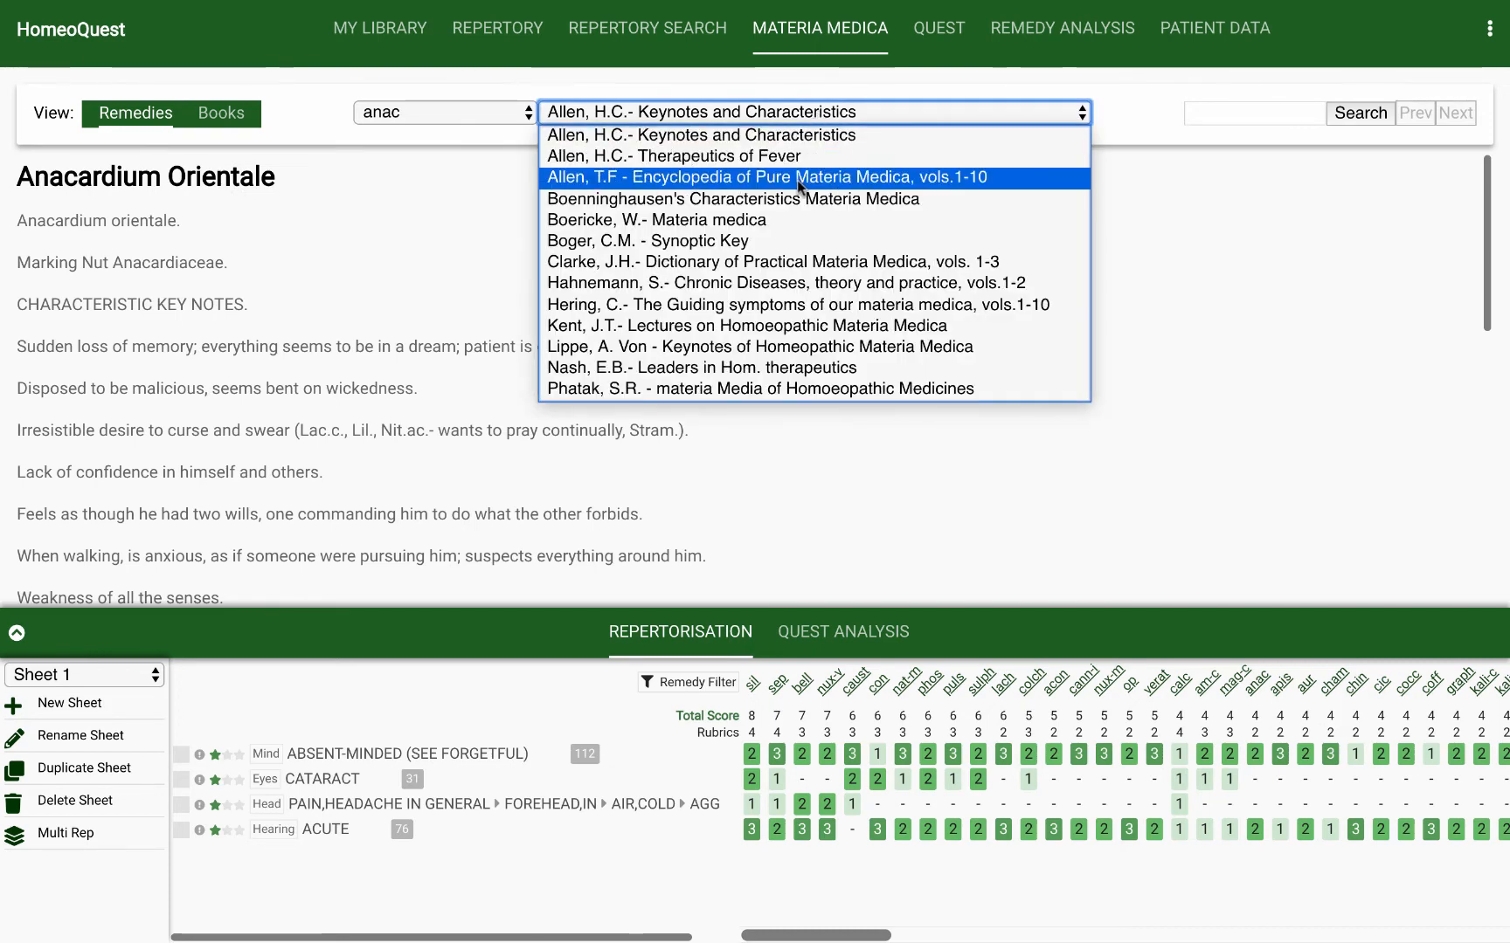
pyautogui.click(798, 181)
pyautogui.click(792, 109)
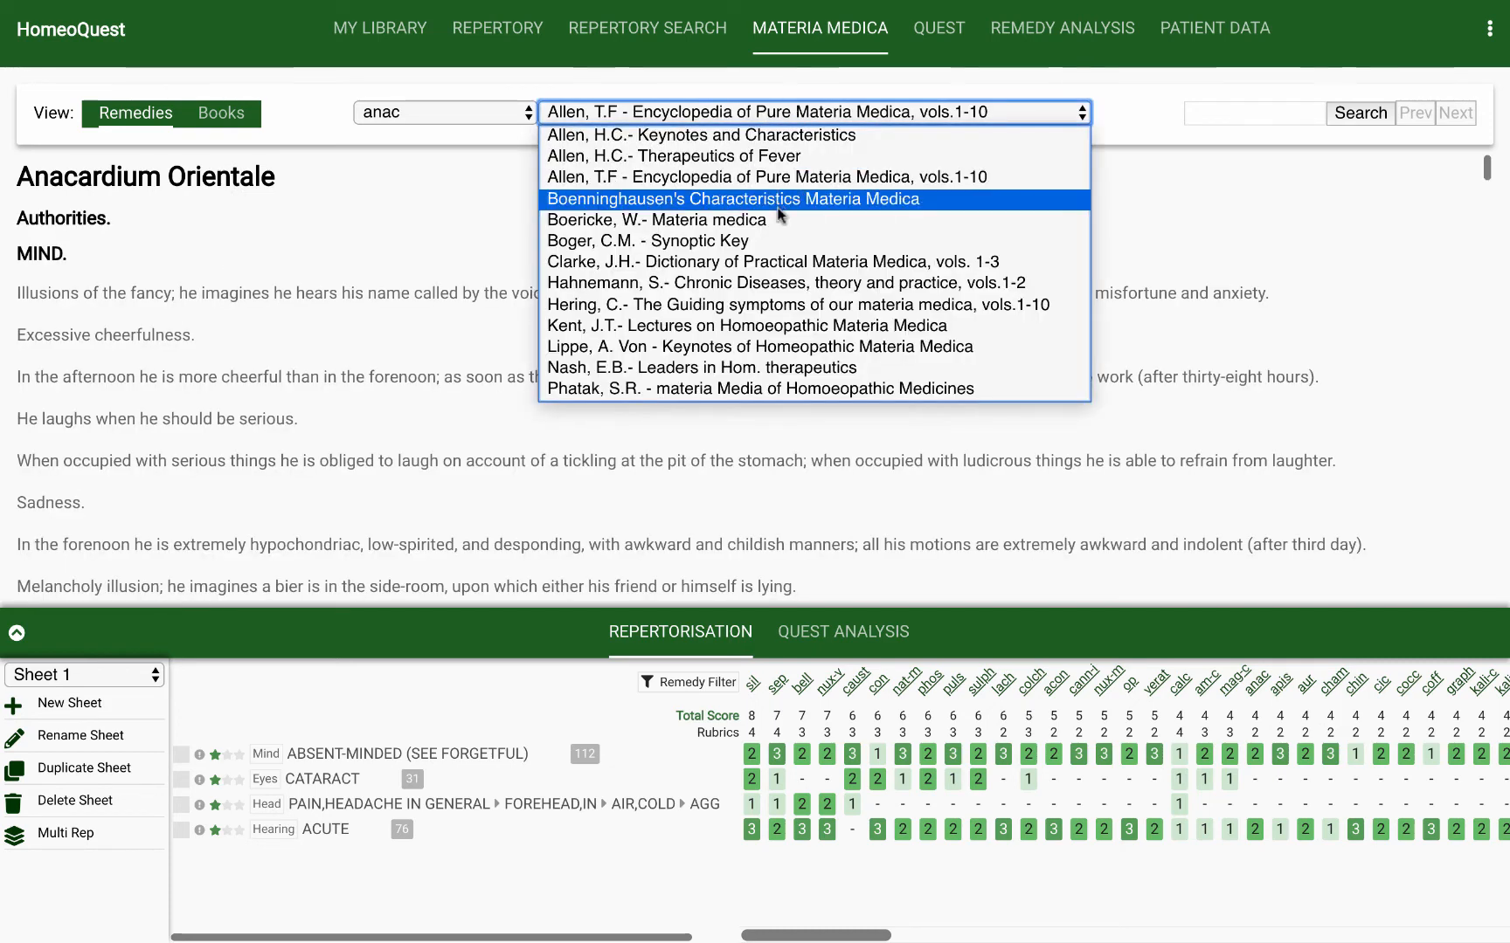
pyautogui.click(775, 220)
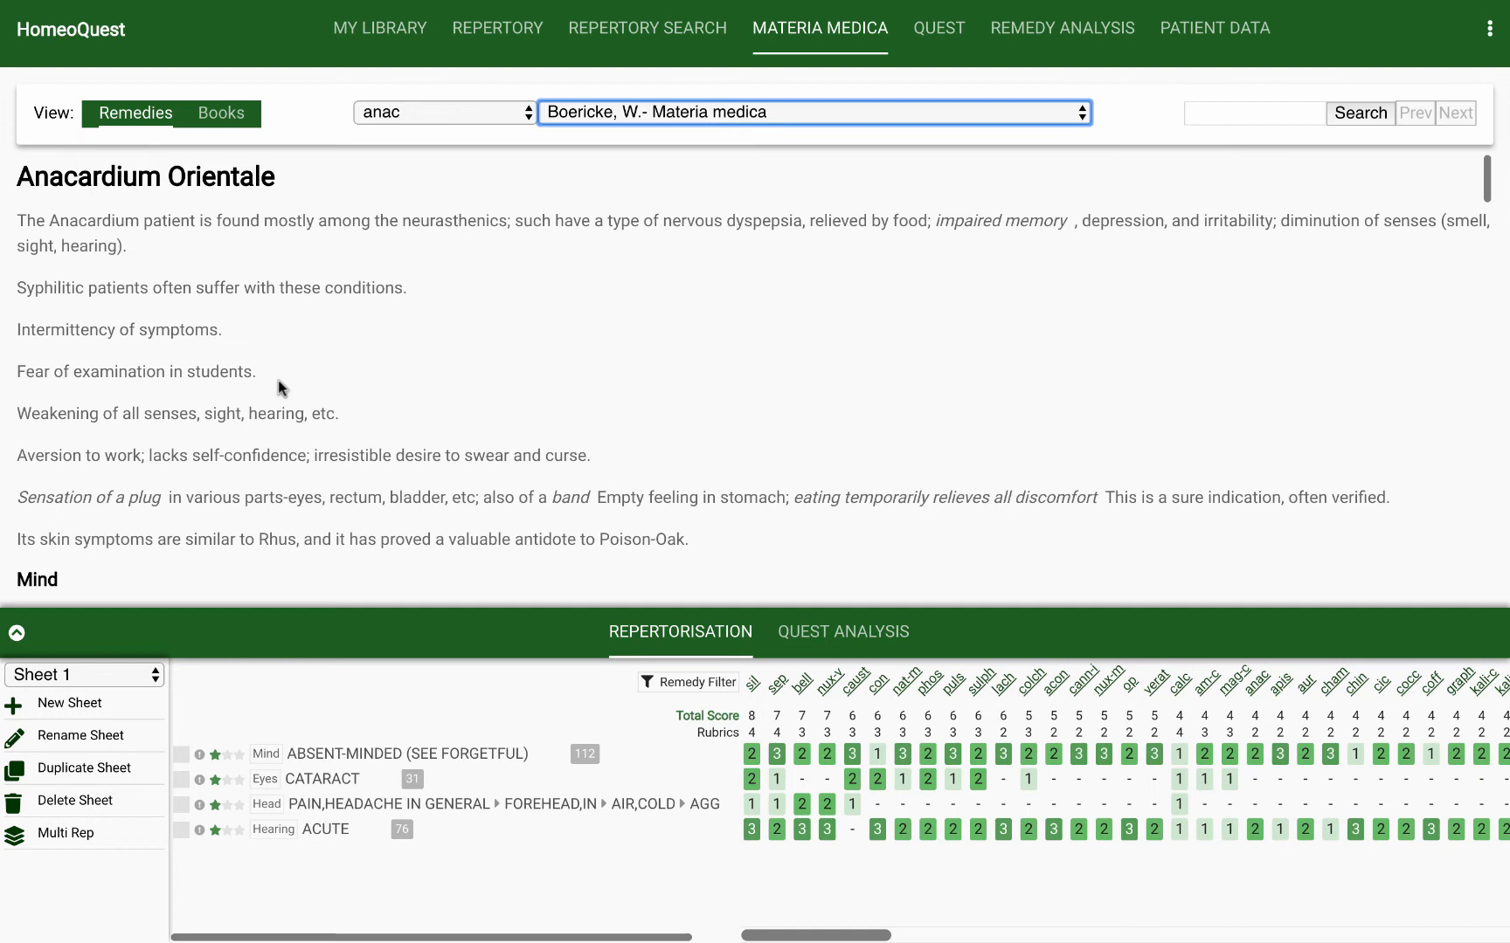
# Step: Open the rubric Absent-minded (See Forgetful) in the Mind chapter of Kent's Repertory
pyautogui.click(505, 35)
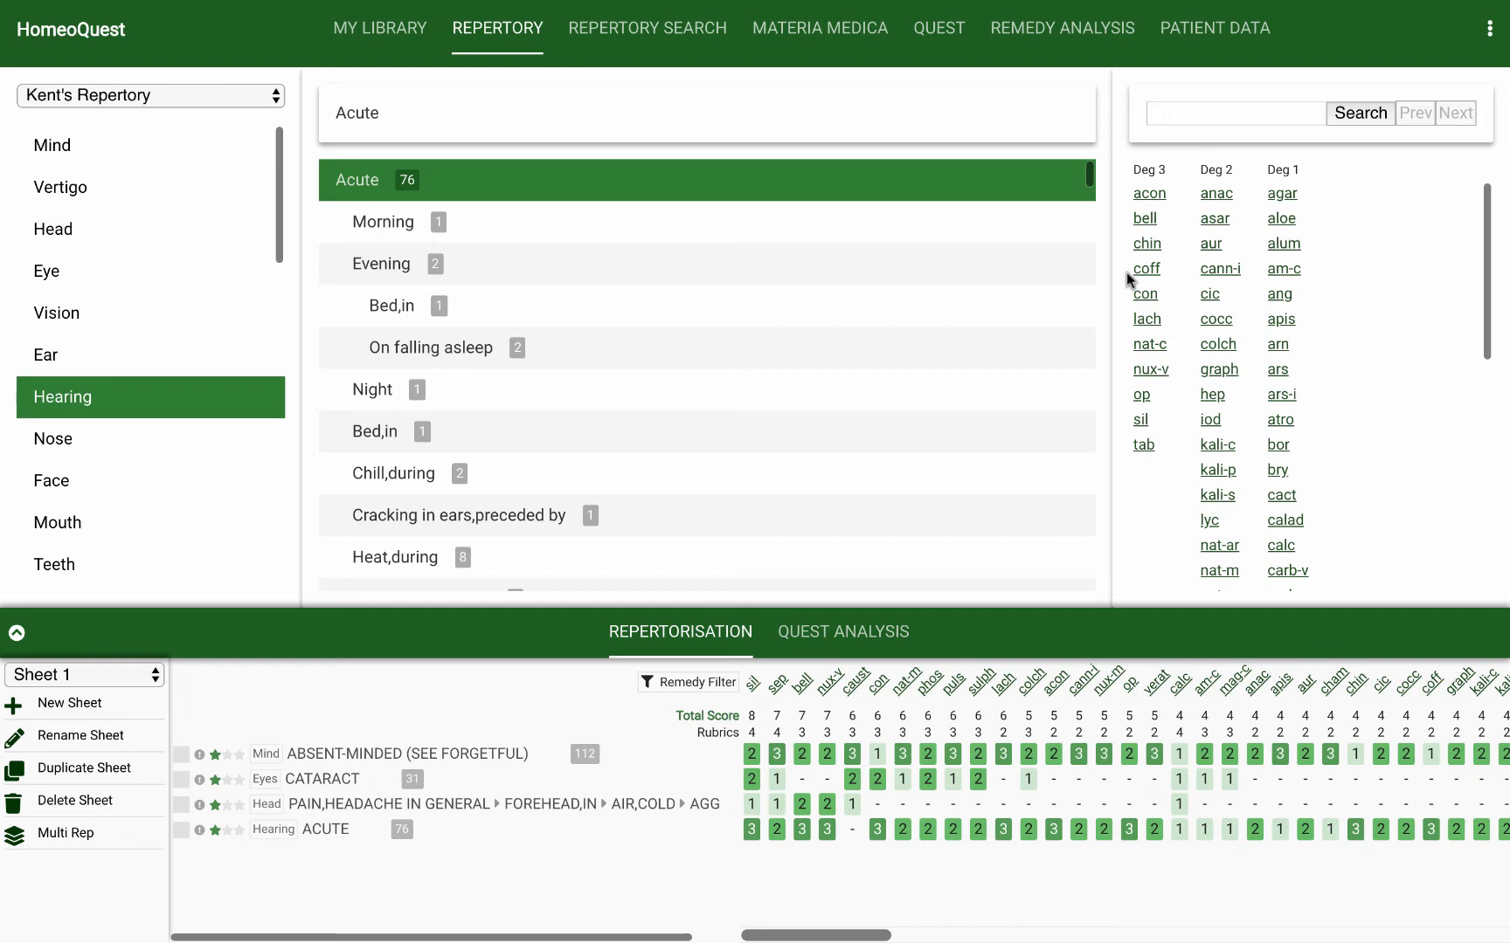
pyautogui.click(176, 87)
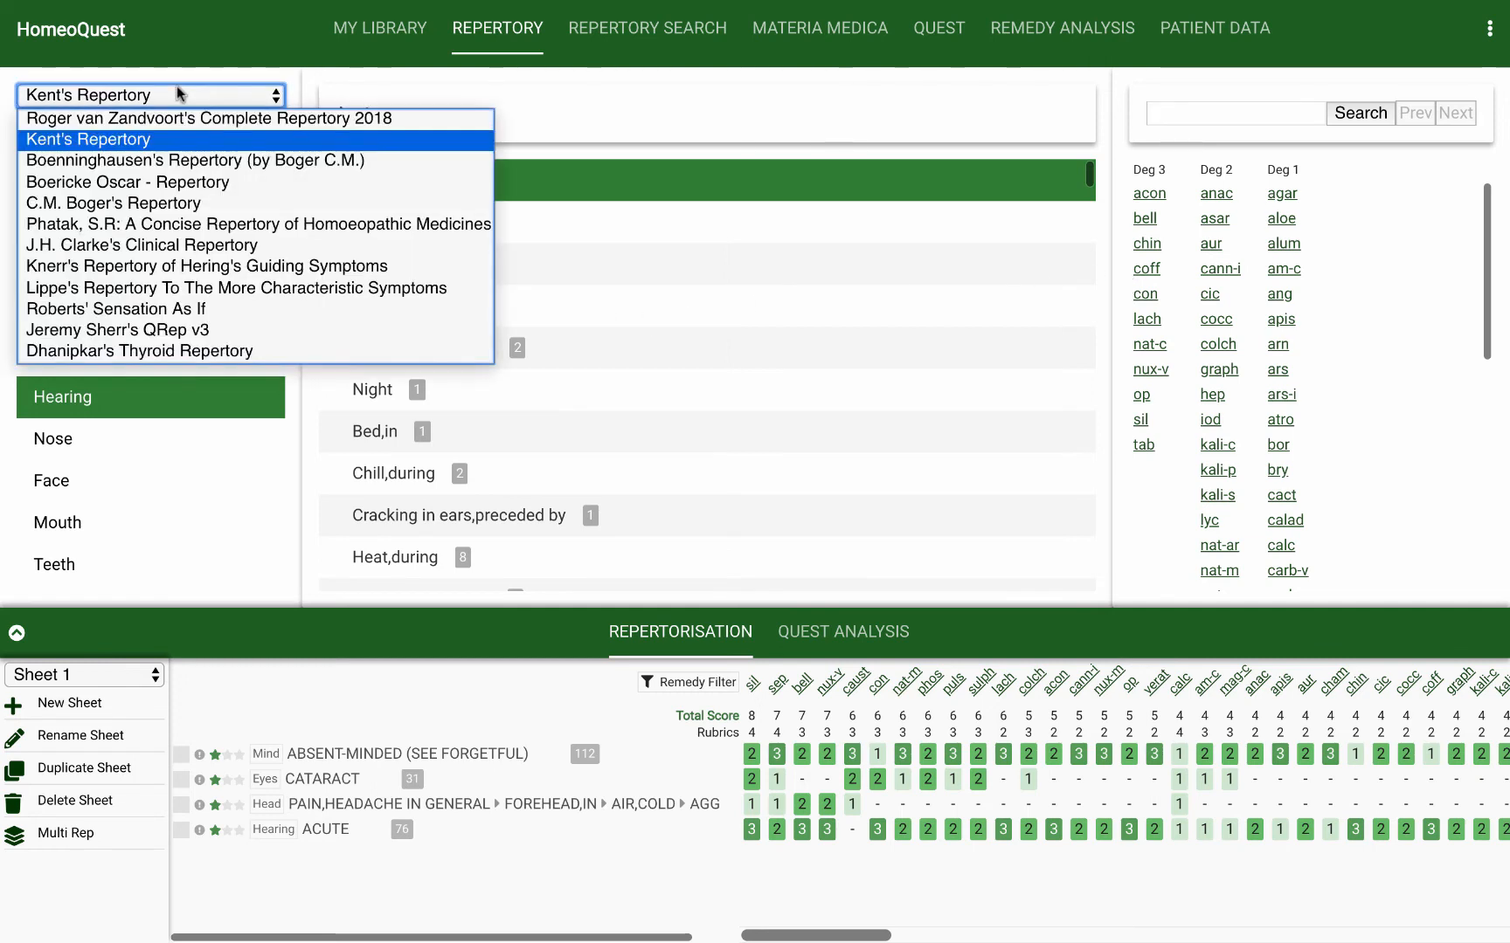
pyautogui.click(164, 138)
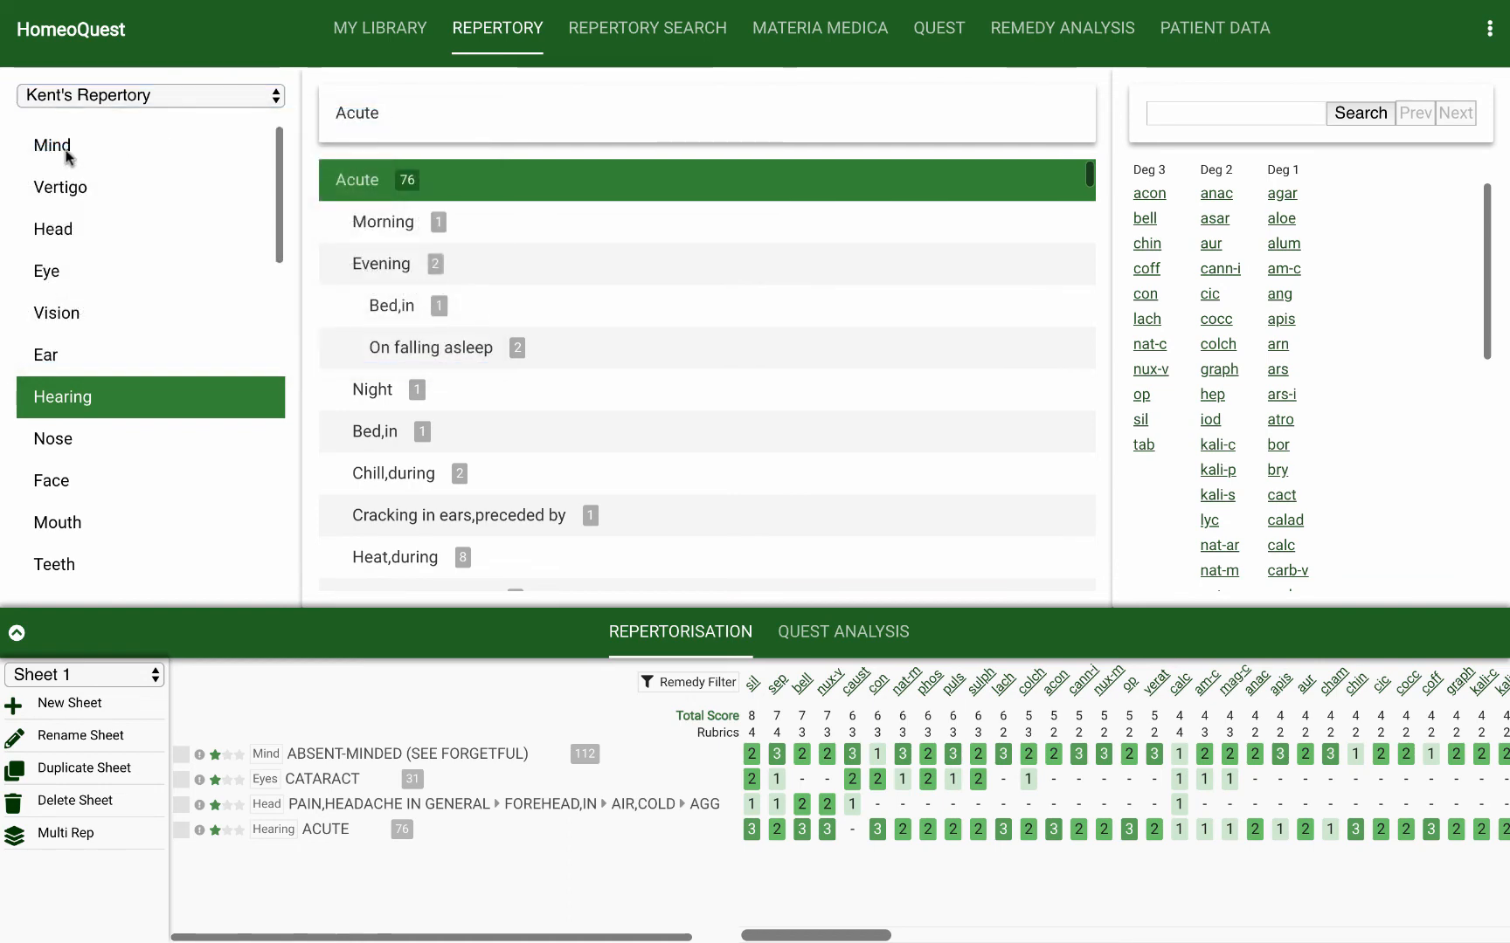
pyautogui.click(66, 149)
pyautogui.click(397, 264)
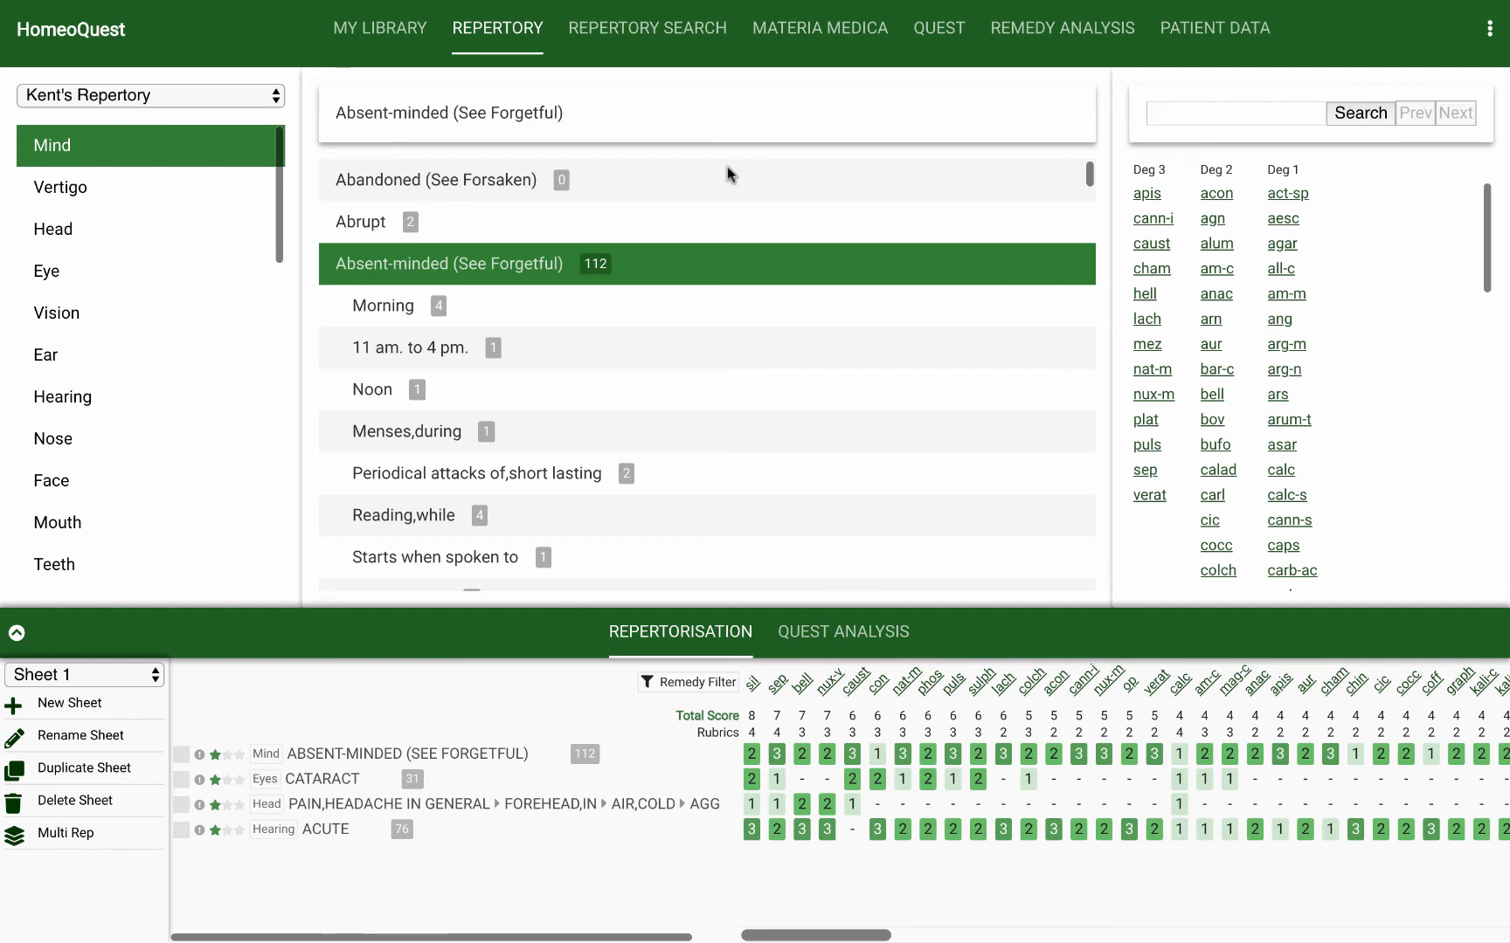
# Step: View the remedy details of apis from the Absent-minded rubric's degree 3 remedies, and close them
pyautogui.click(1150, 196)
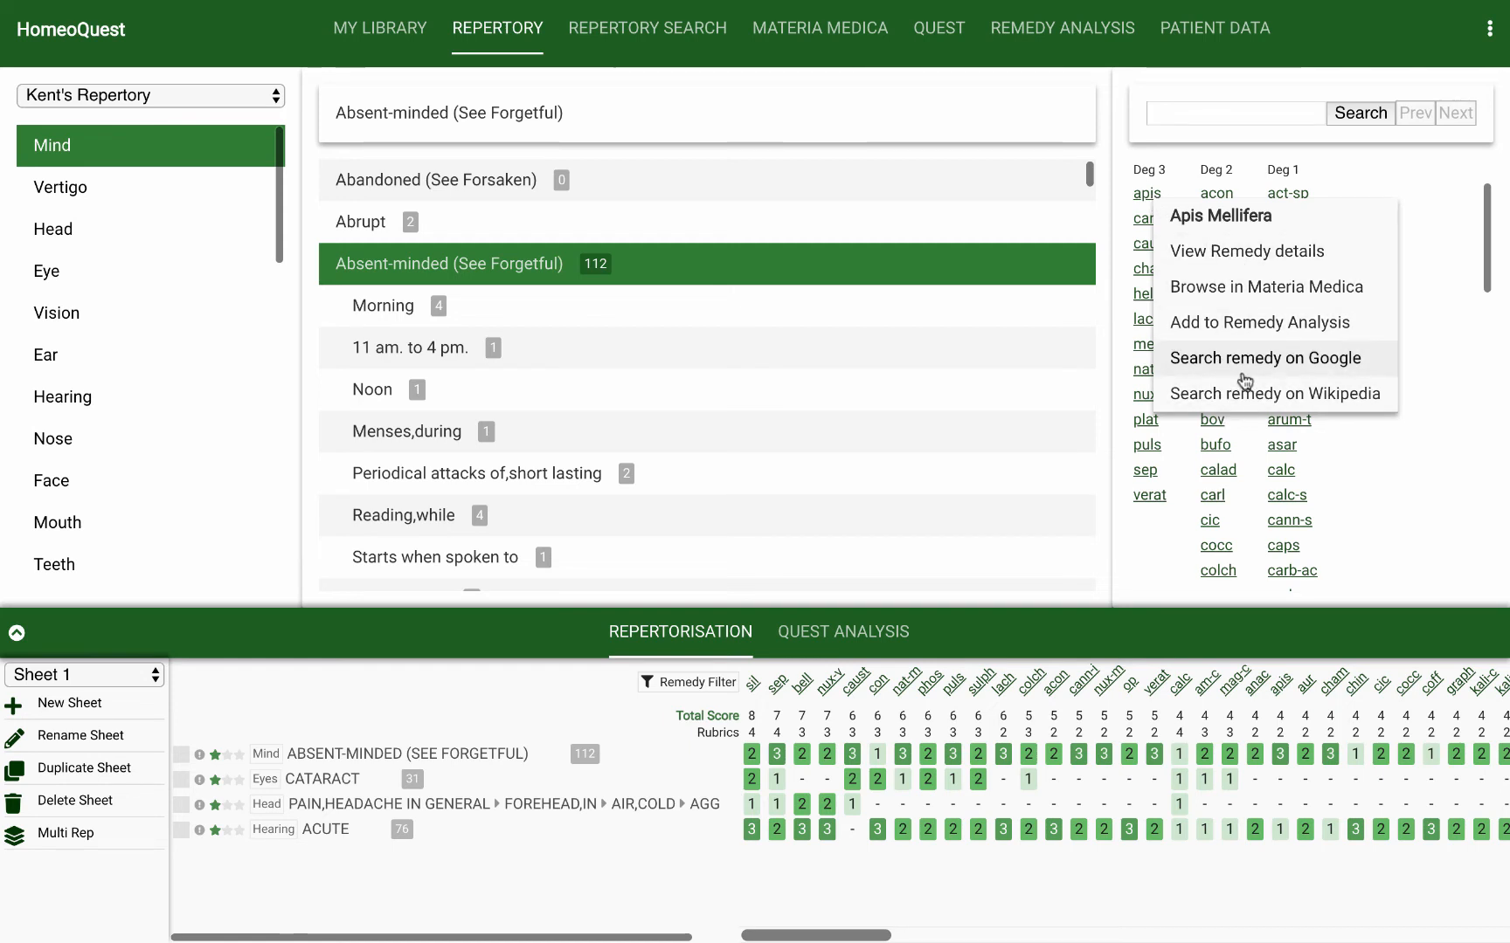
pyautogui.click(1244, 254)
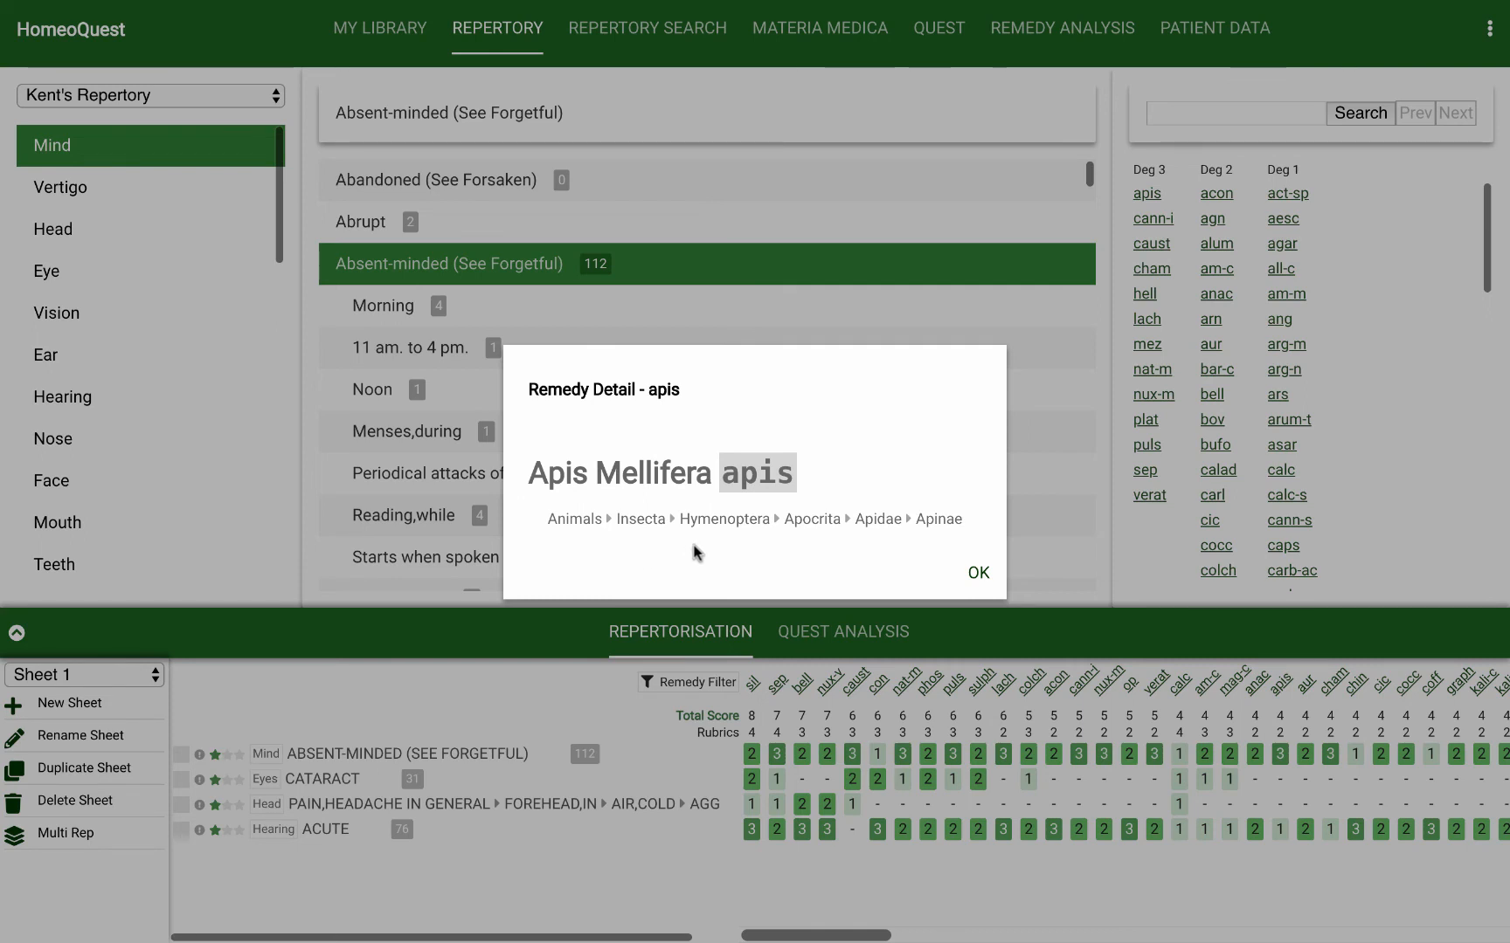
pyautogui.click(977, 576)
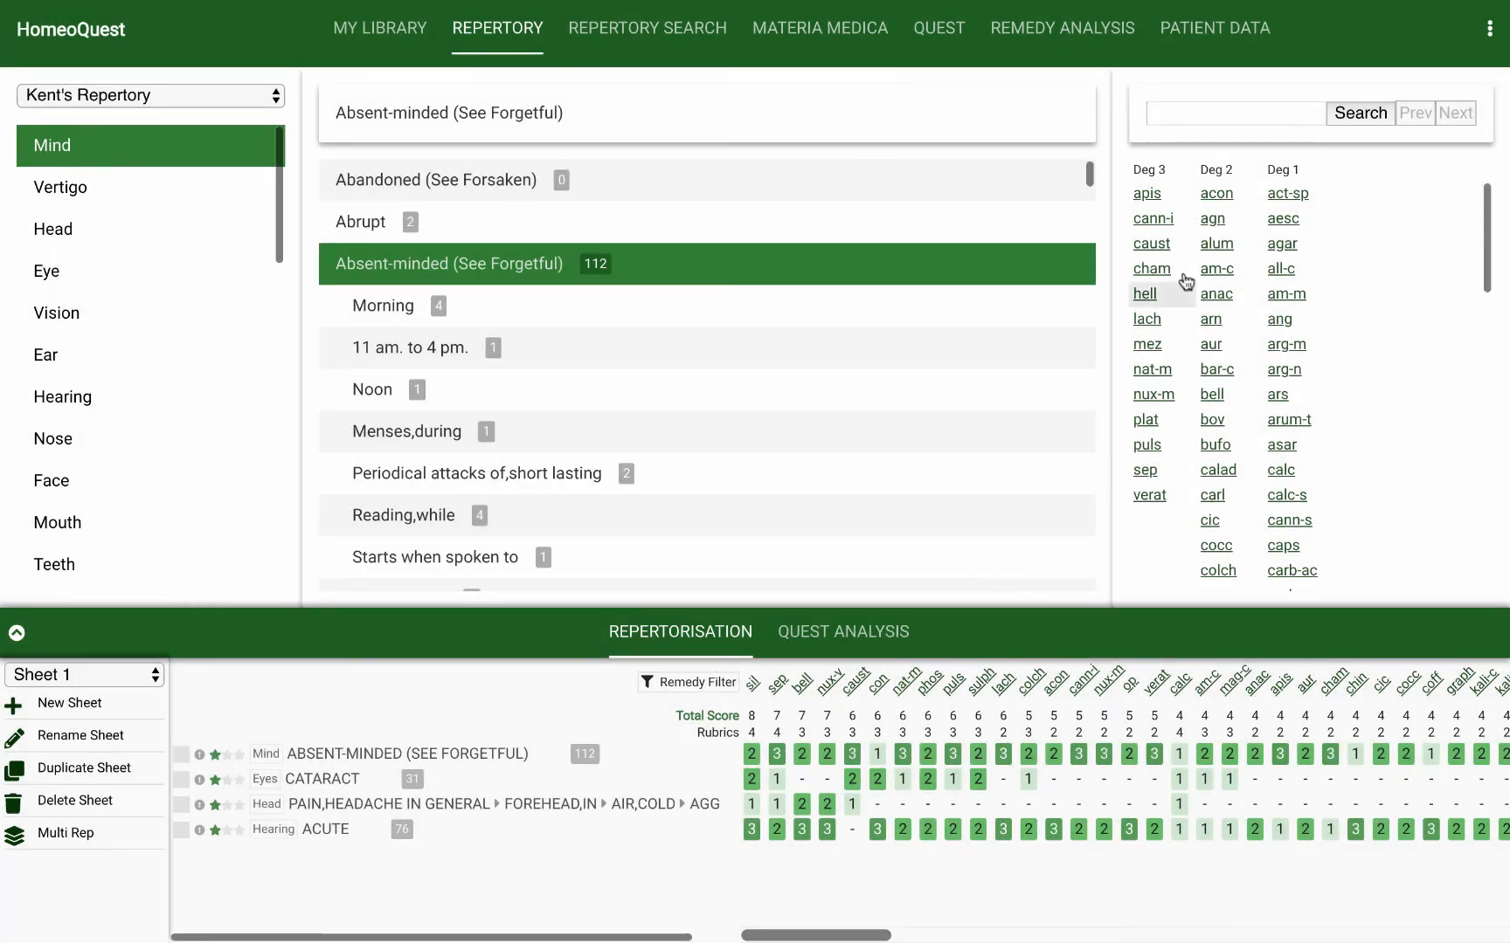
# Step: Add apis to the Remedy Analysis and look through the simple analysis options, keeping Combined
pyautogui.click(1146, 197)
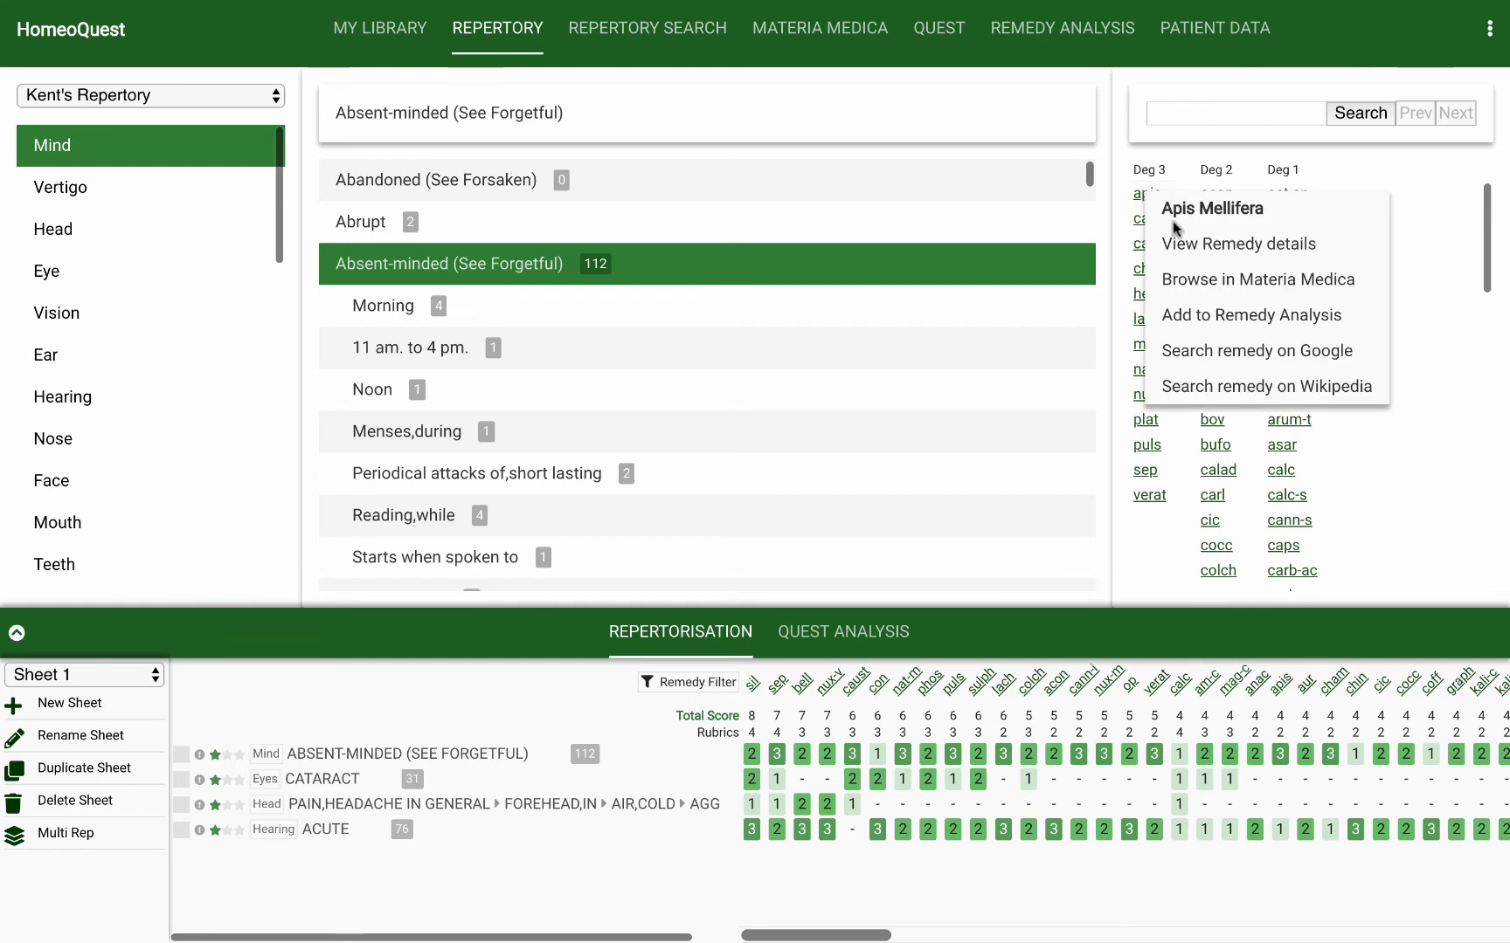
pyautogui.click(1195, 320)
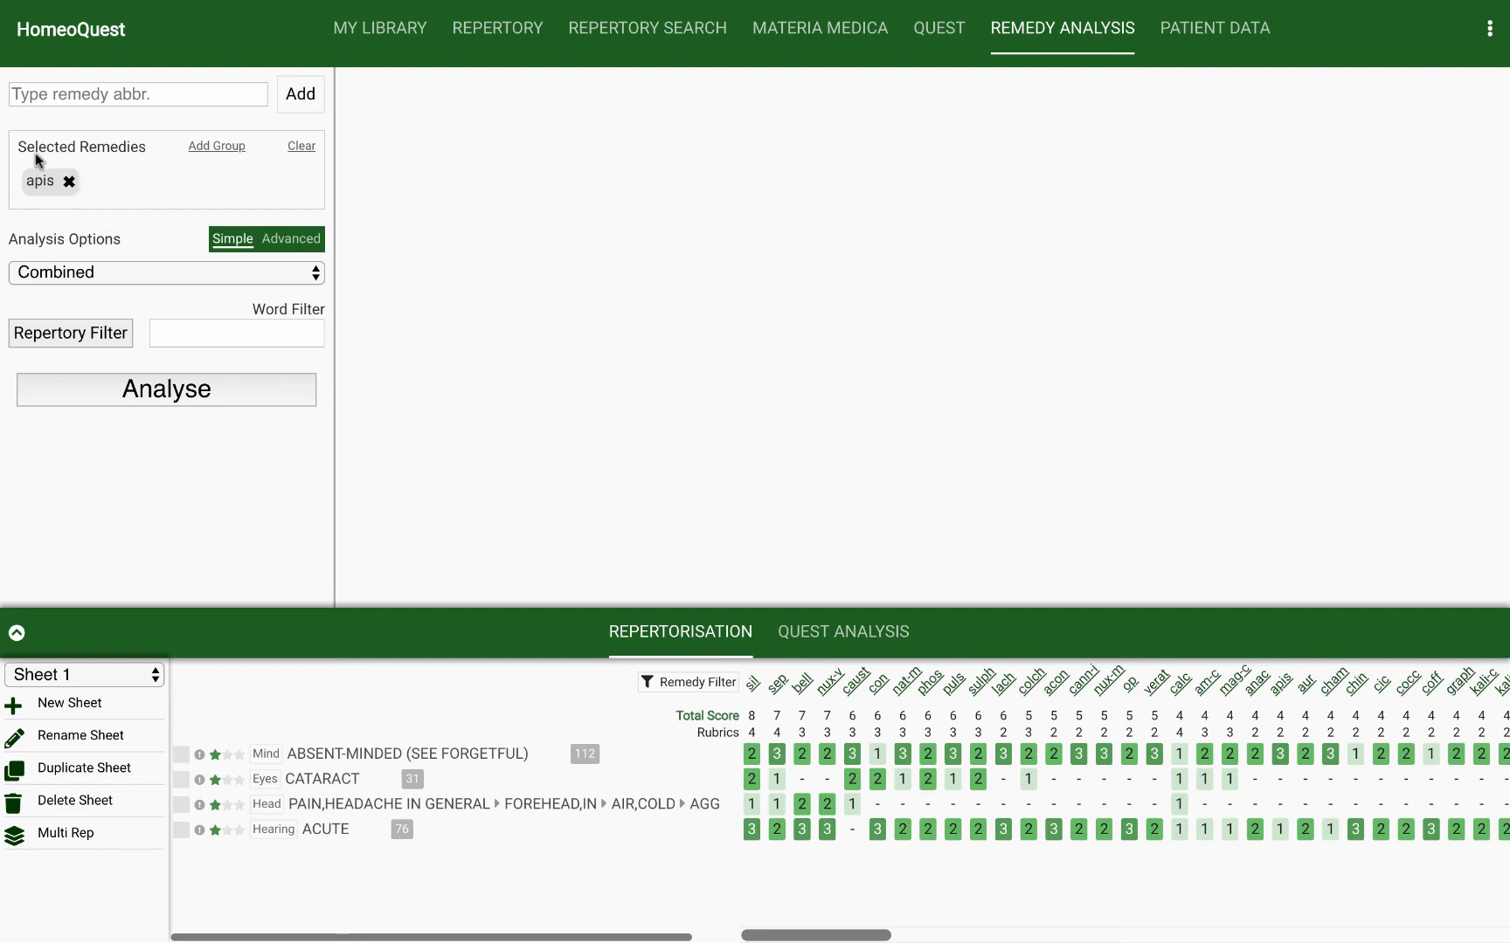
pyautogui.click(73, 271)
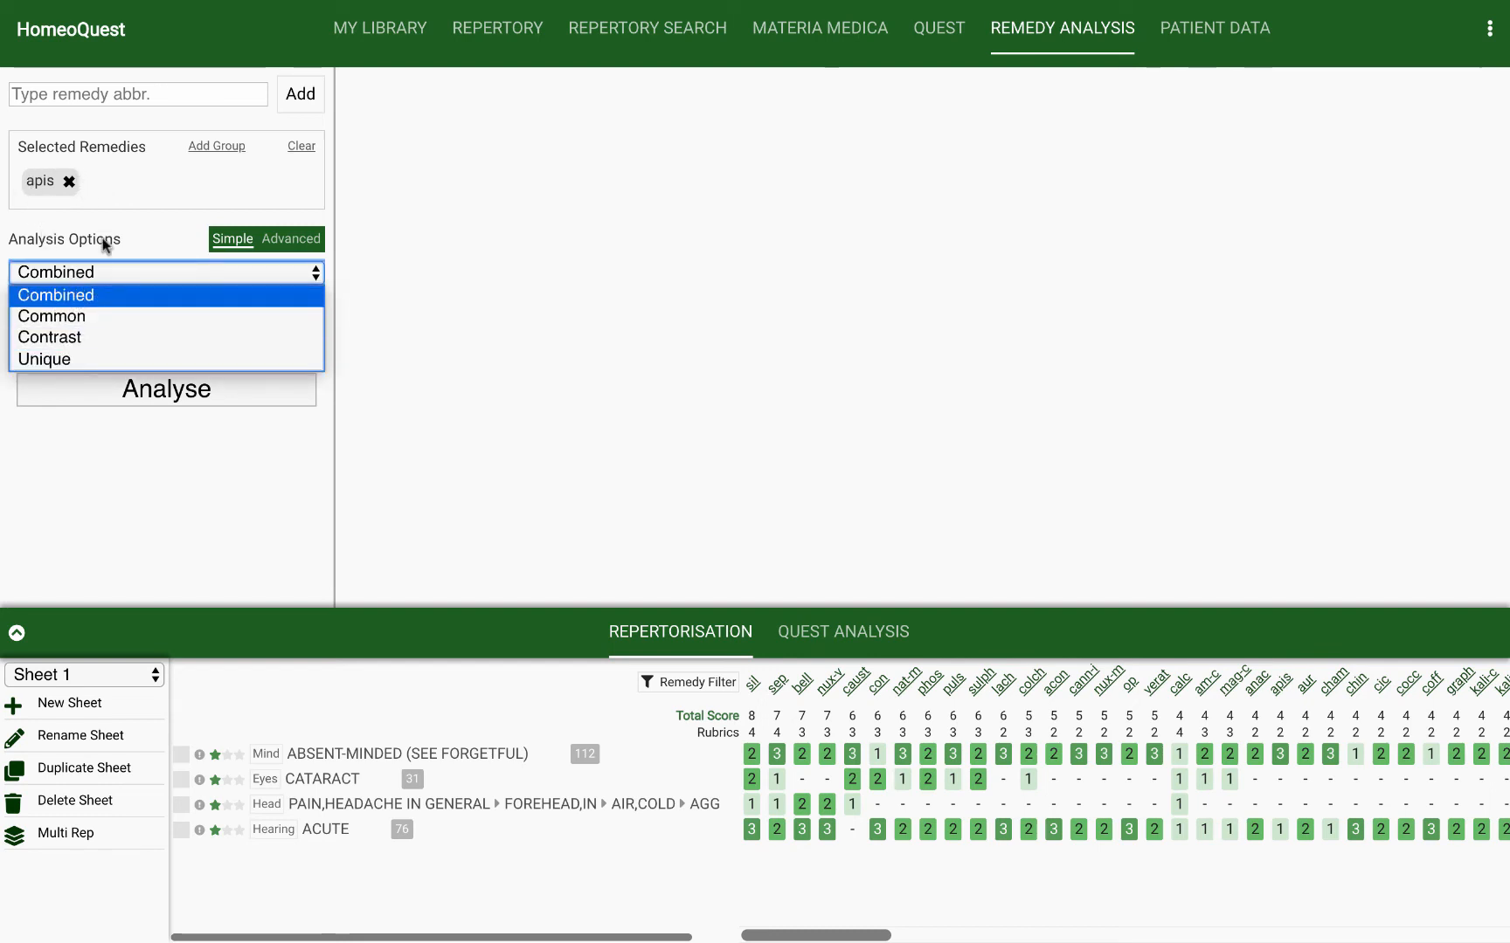
pyautogui.click(150, 229)
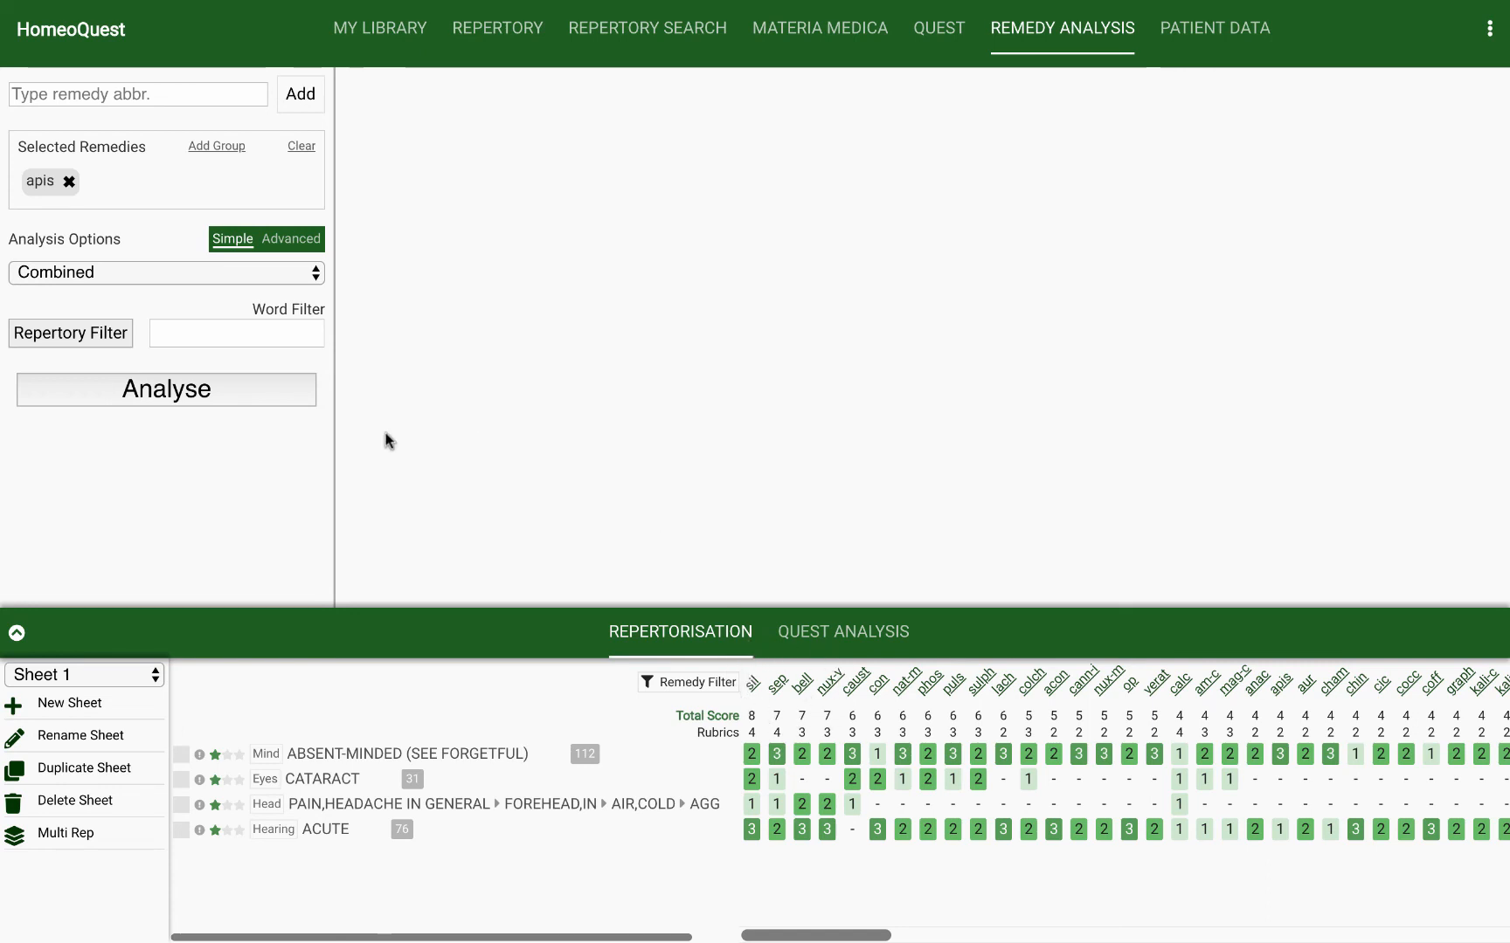
# Step: Return to the Absent-minded rubric in the repertory and search for the remedy apis on Google
pyautogui.click(495, 27)
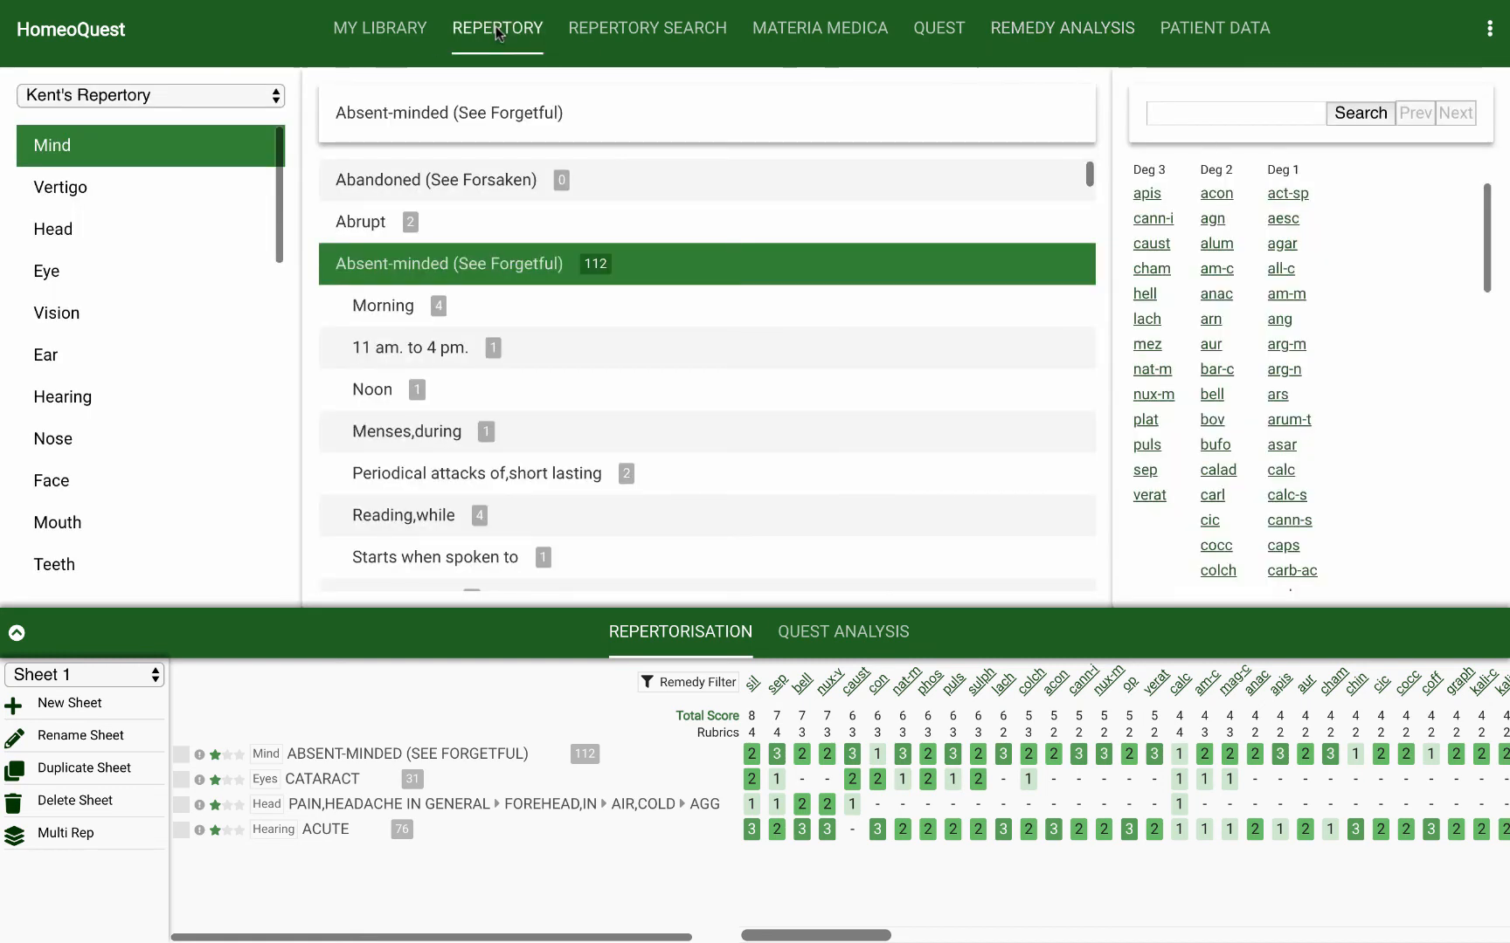
pyautogui.click(1146, 194)
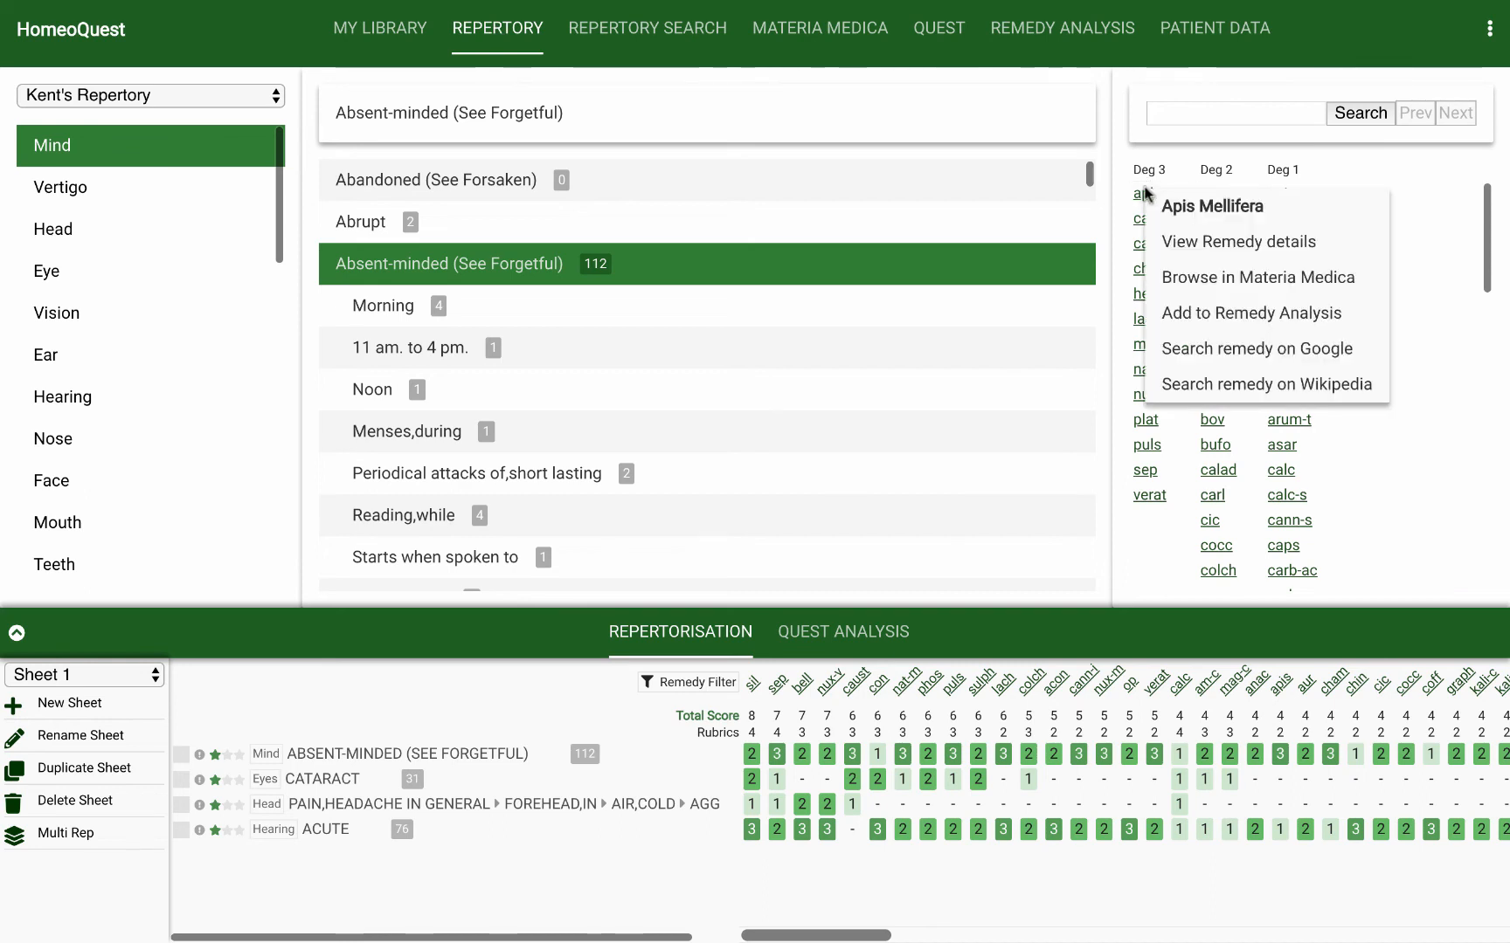
pyautogui.click(1184, 348)
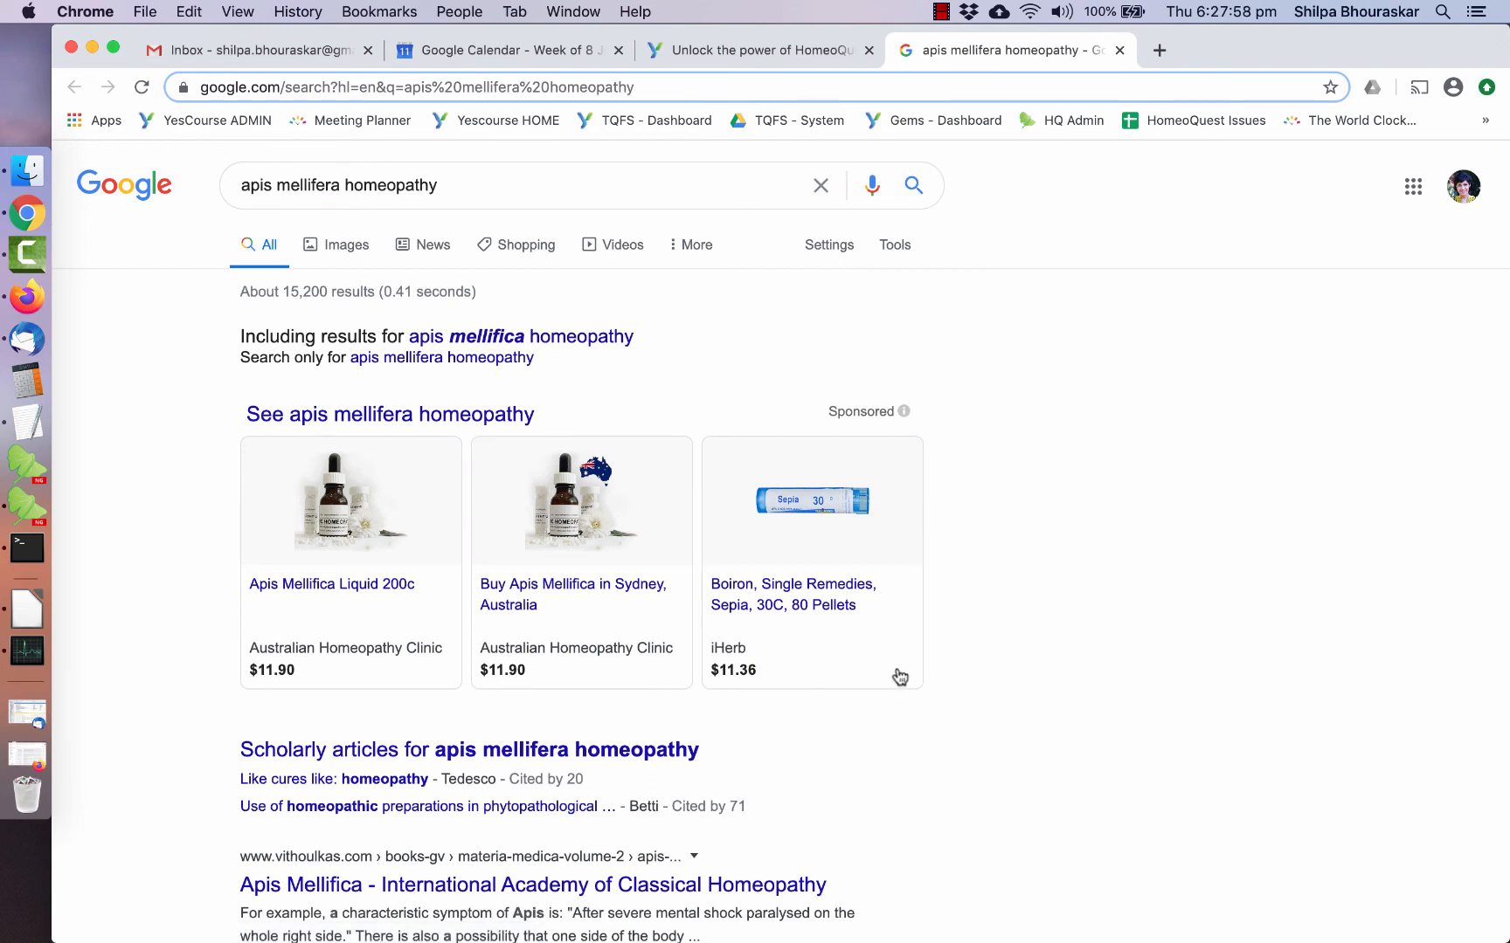
# Step: Look through the Google results for apis mellifera homeopathy and switch back to HomeoQuest
pyautogui.scroll(-2, 897, 674)
pyautogui.scroll(-5, 897, 674)
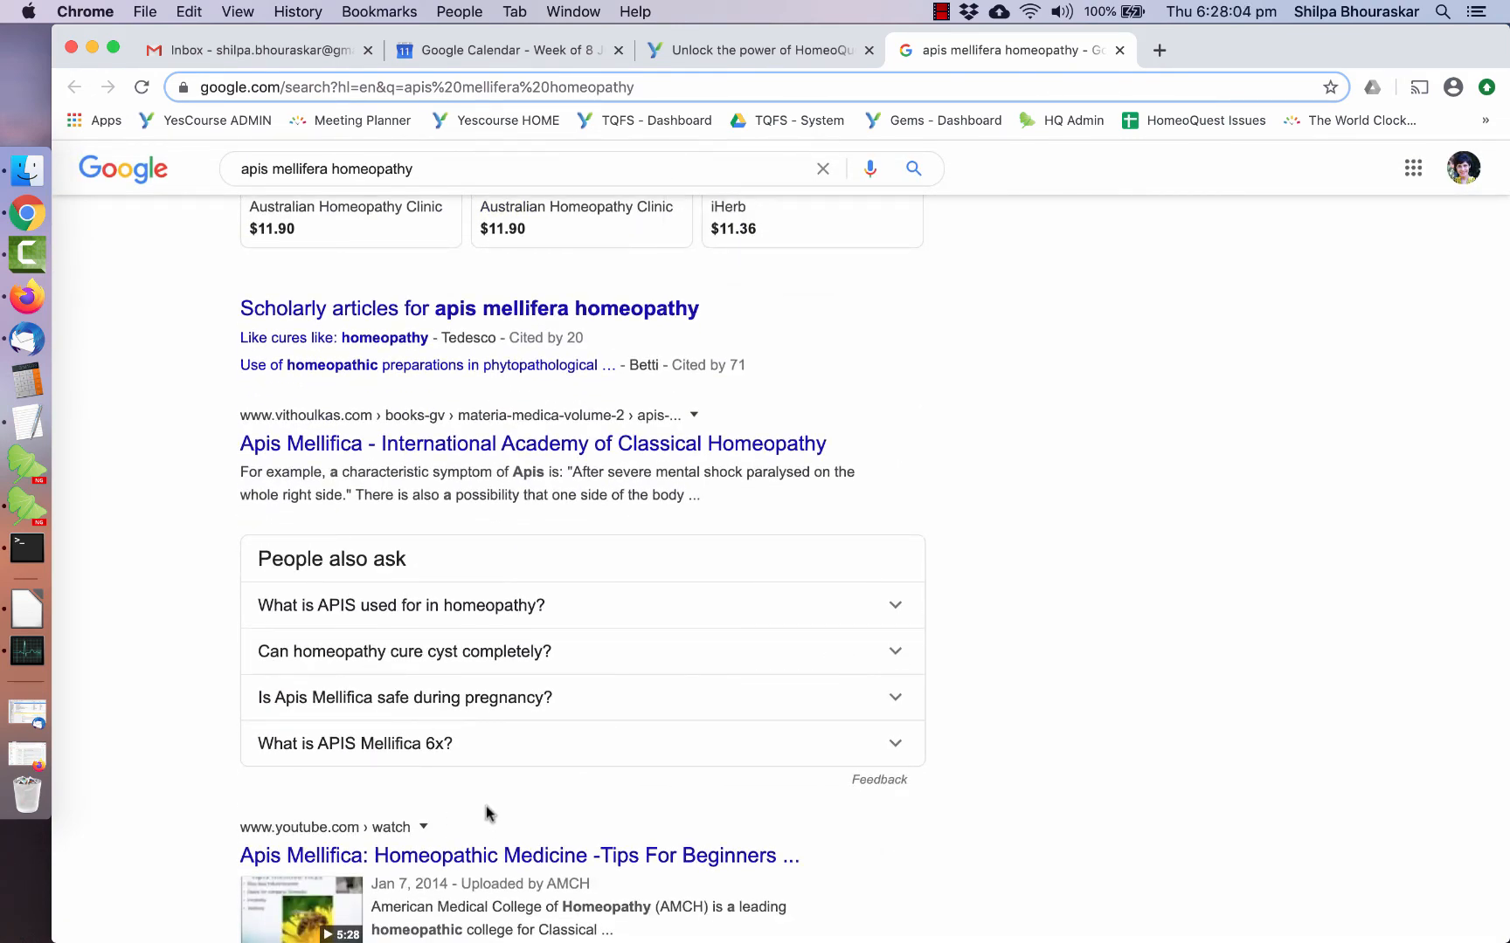
pyautogui.scroll(-4, 486, 814)
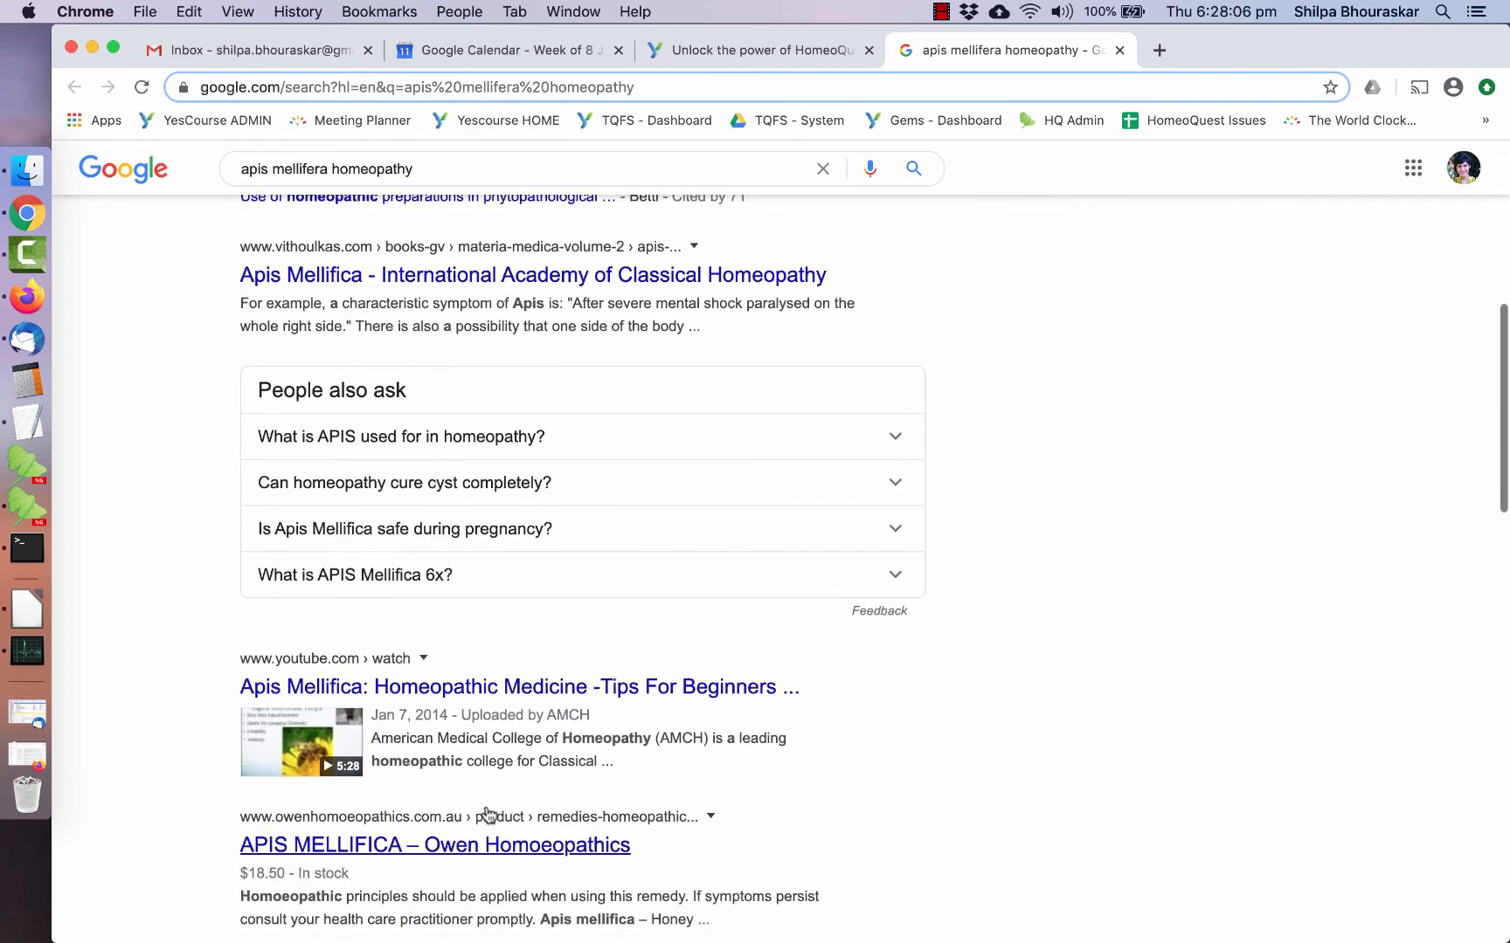
pyautogui.scroll(-3, 487, 814)
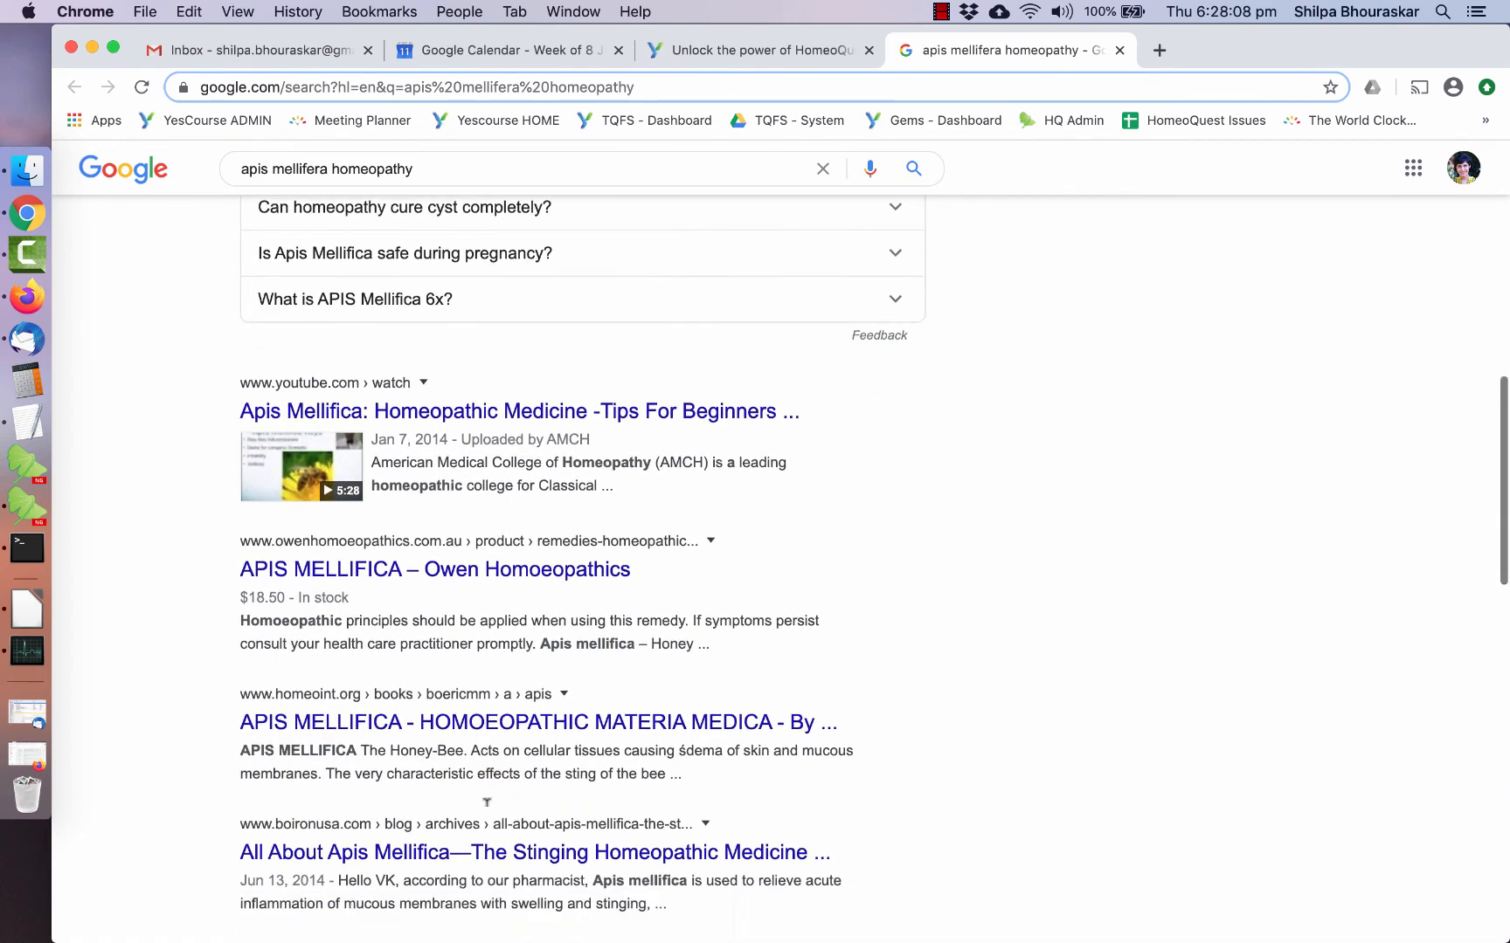
pyautogui.scroll(-2, 411, 755)
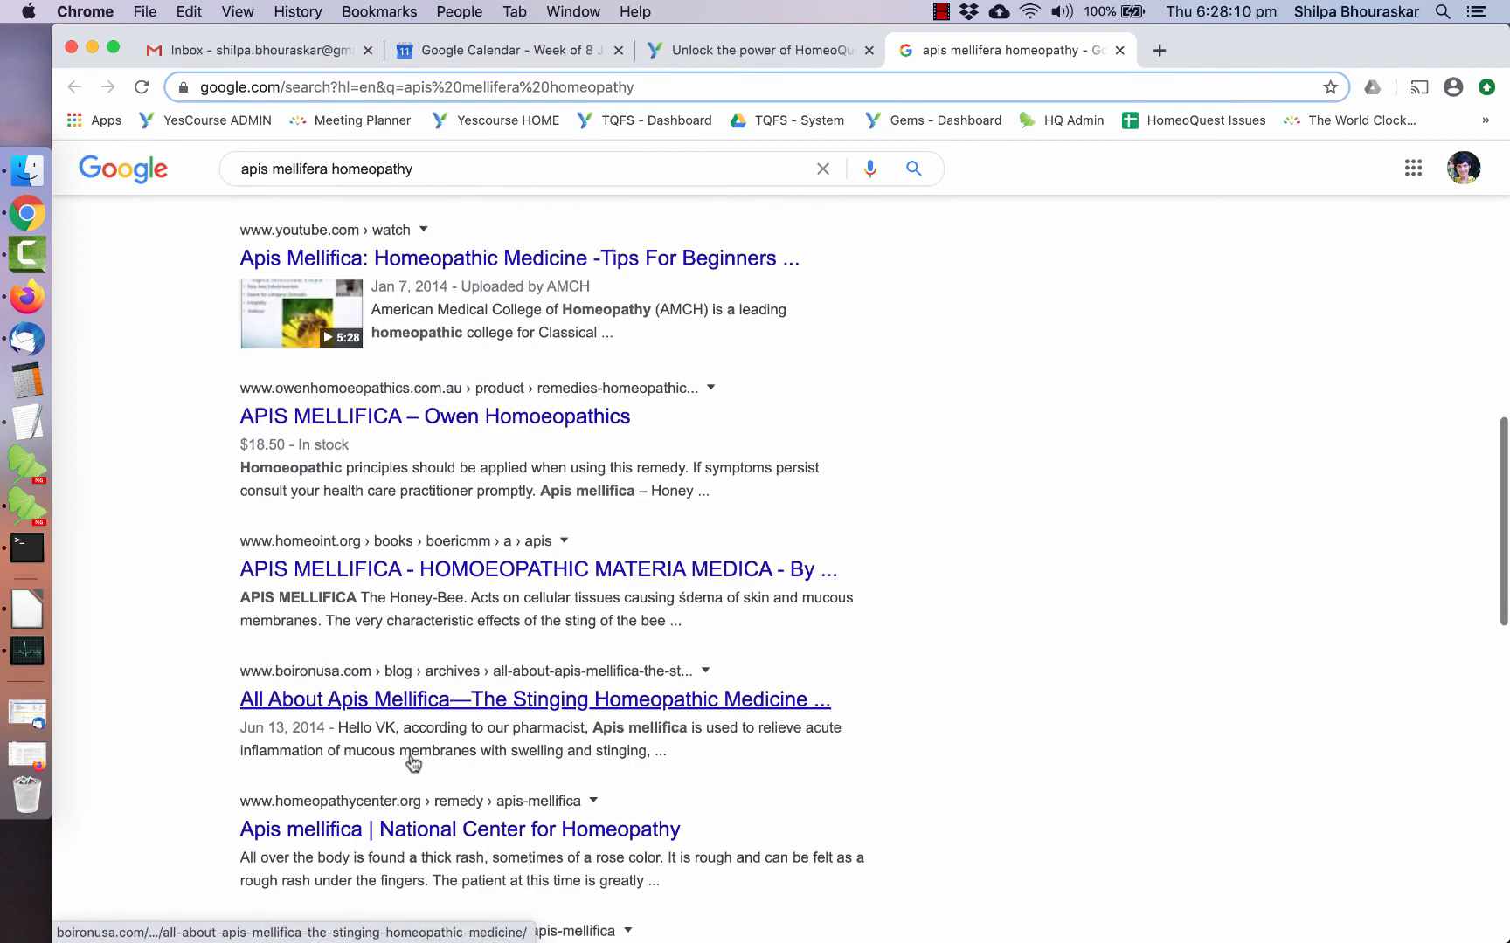
pyautogui.scroll(-5, 410, 751)
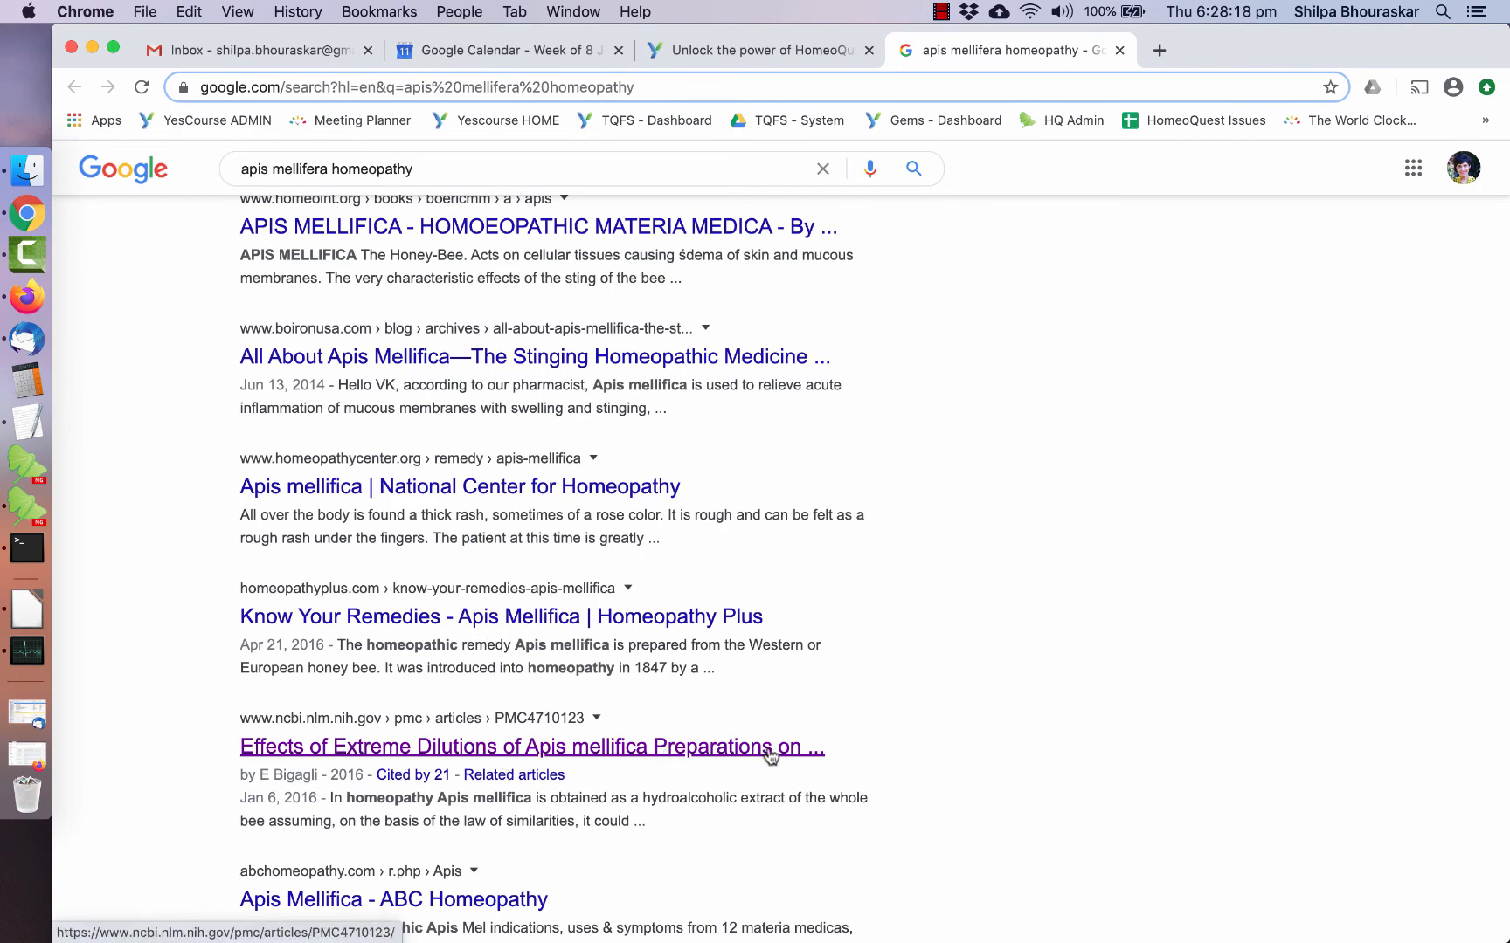
pyautogui.scroll(-1, 795, 755)
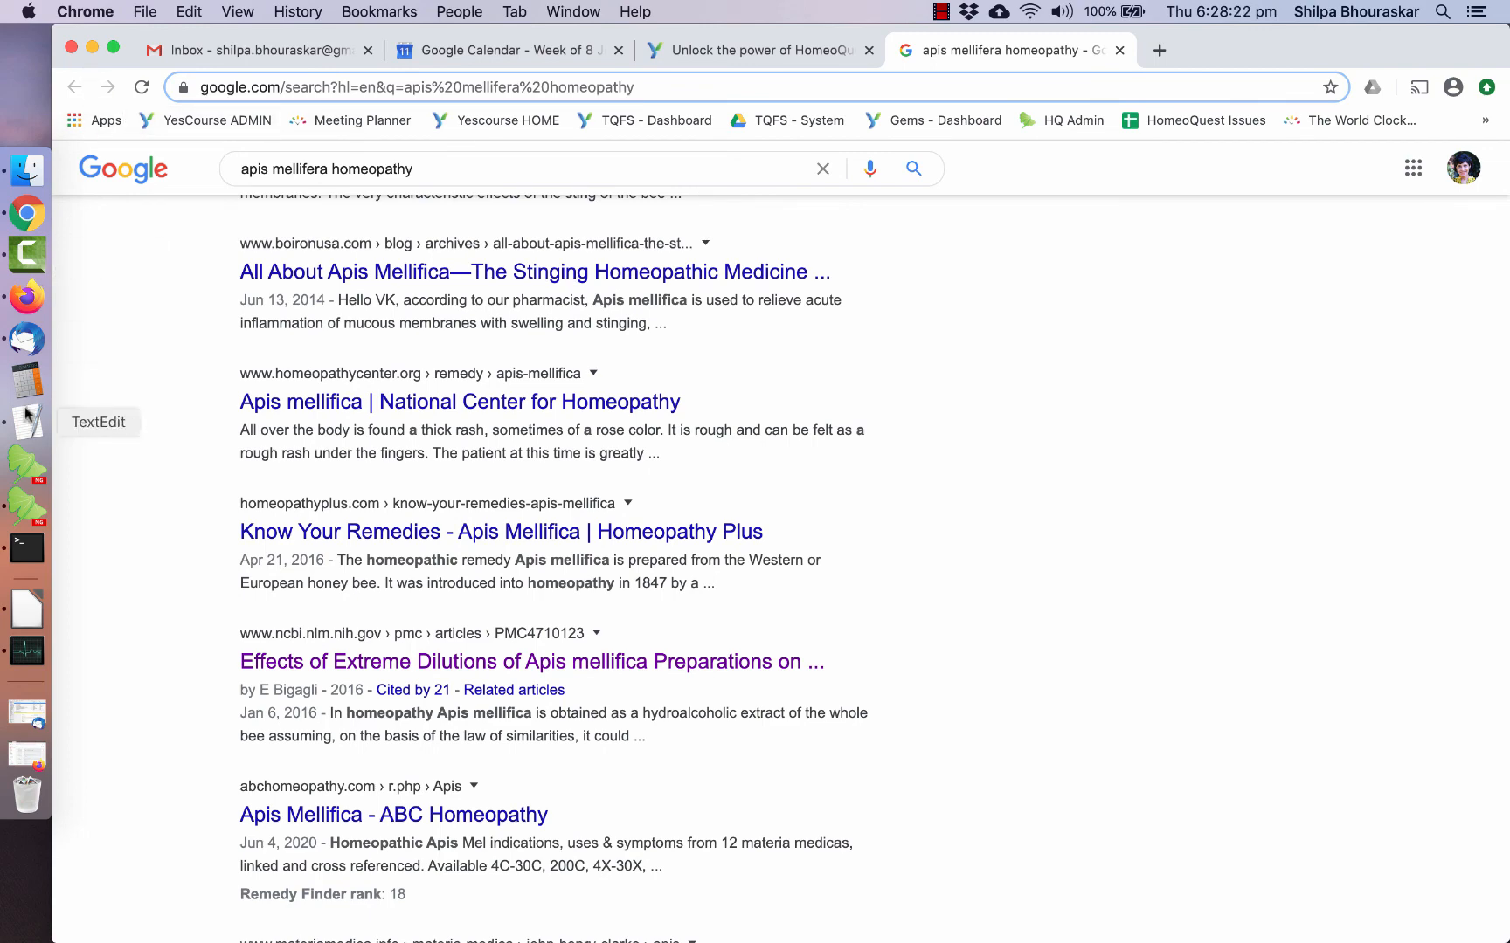
pyautogui.click(27, 507)
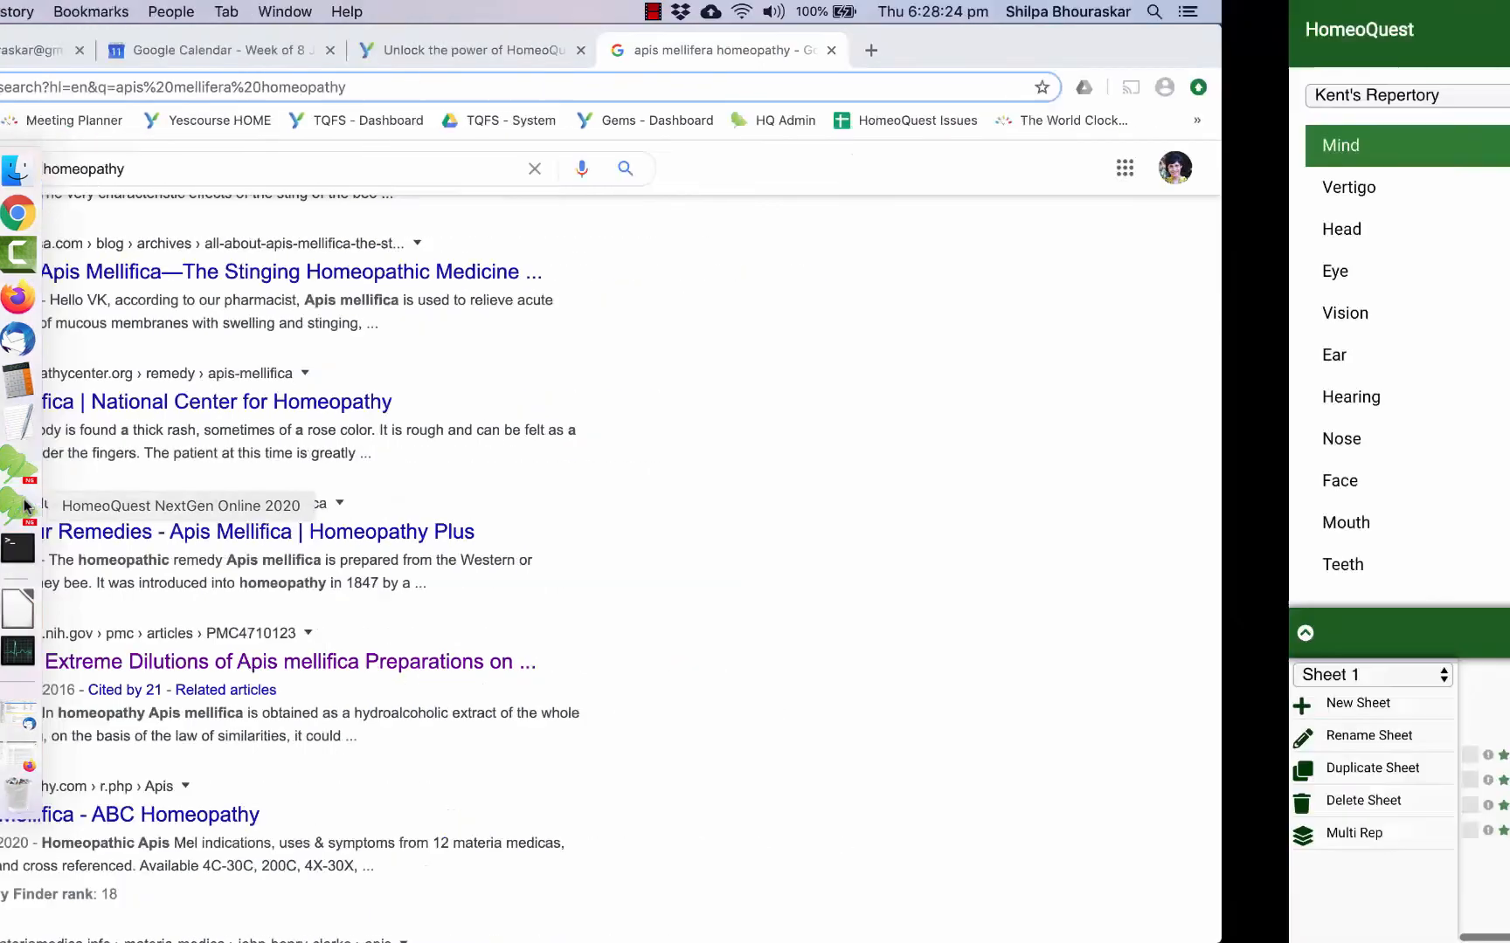